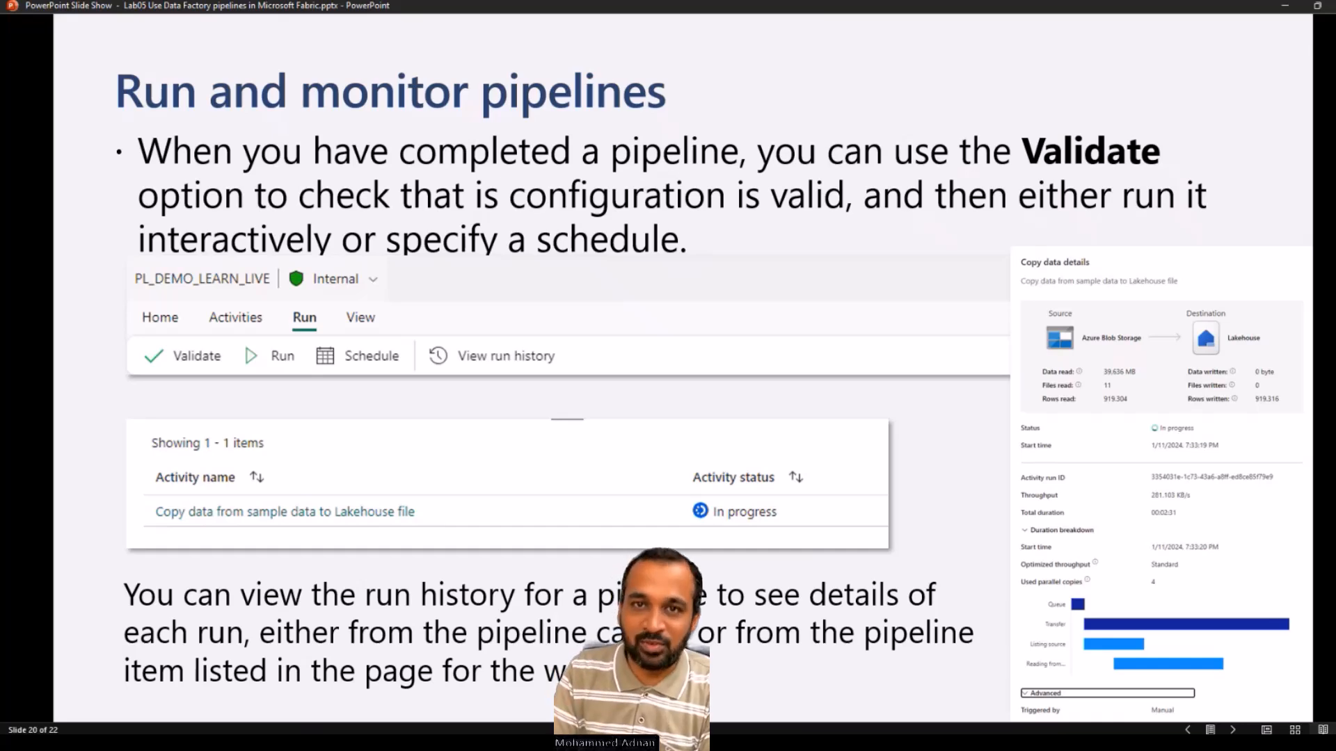
# Finish the slide show, switch to Microsoft Edge and read the opening and "Create a workspace" section of the pipeline ingestion lab.
pyautogui.press('Right')
pyautogui.press('Right')
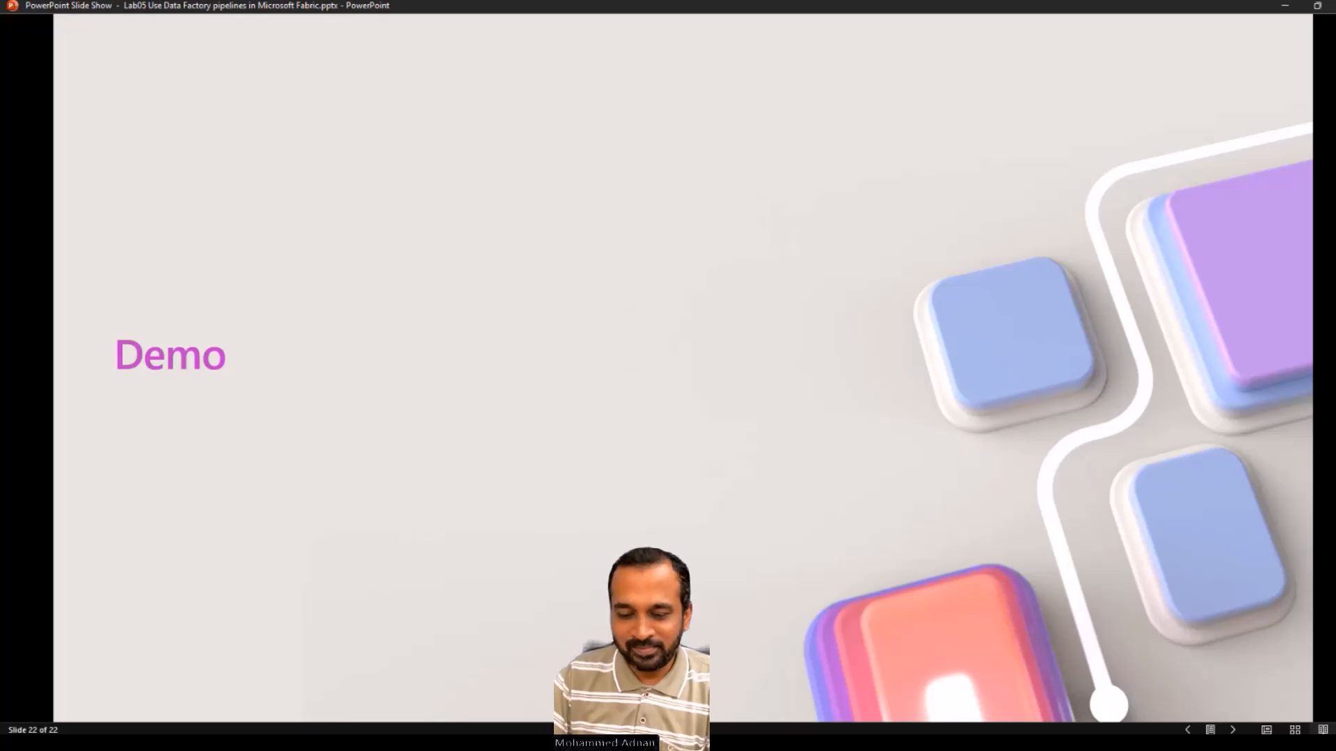
pyautogui.hotkey('alt', 'Tab')
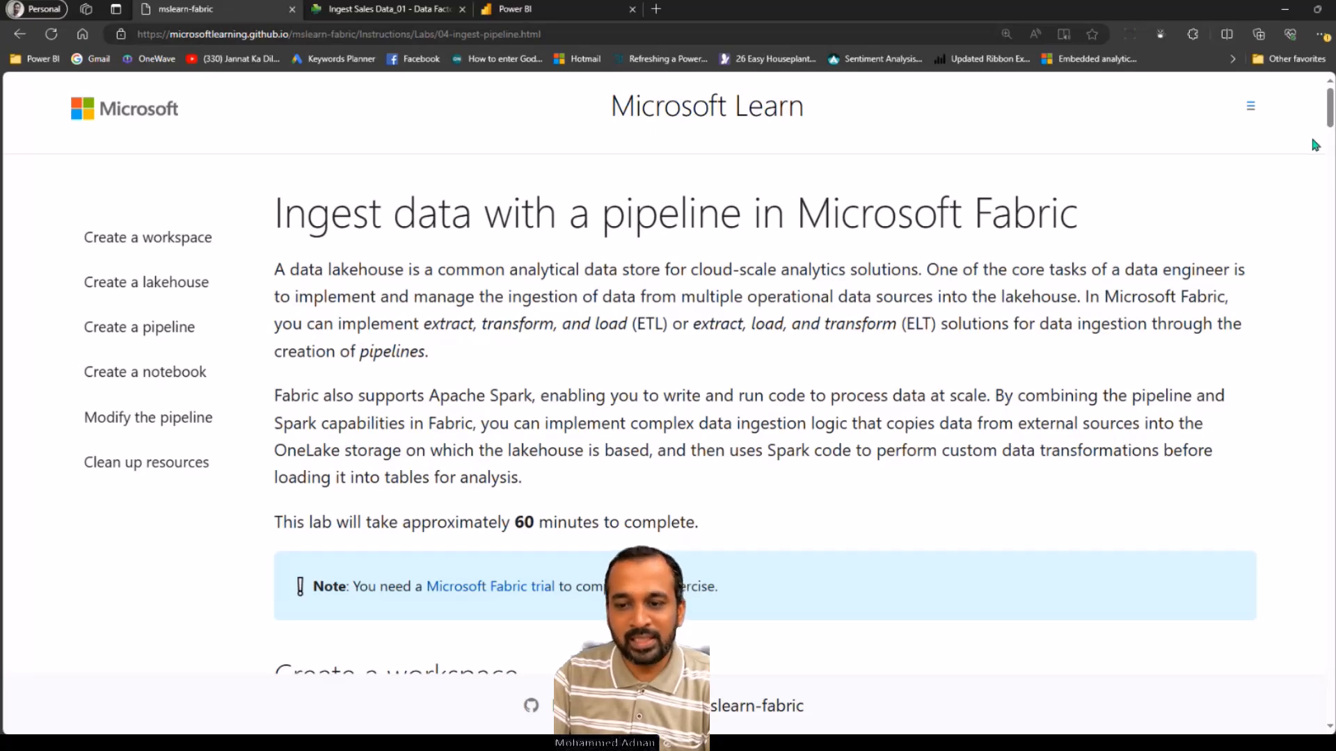
pyautogui.moveTo(1330, 114); pyautogui.dragTo(1330, 120)
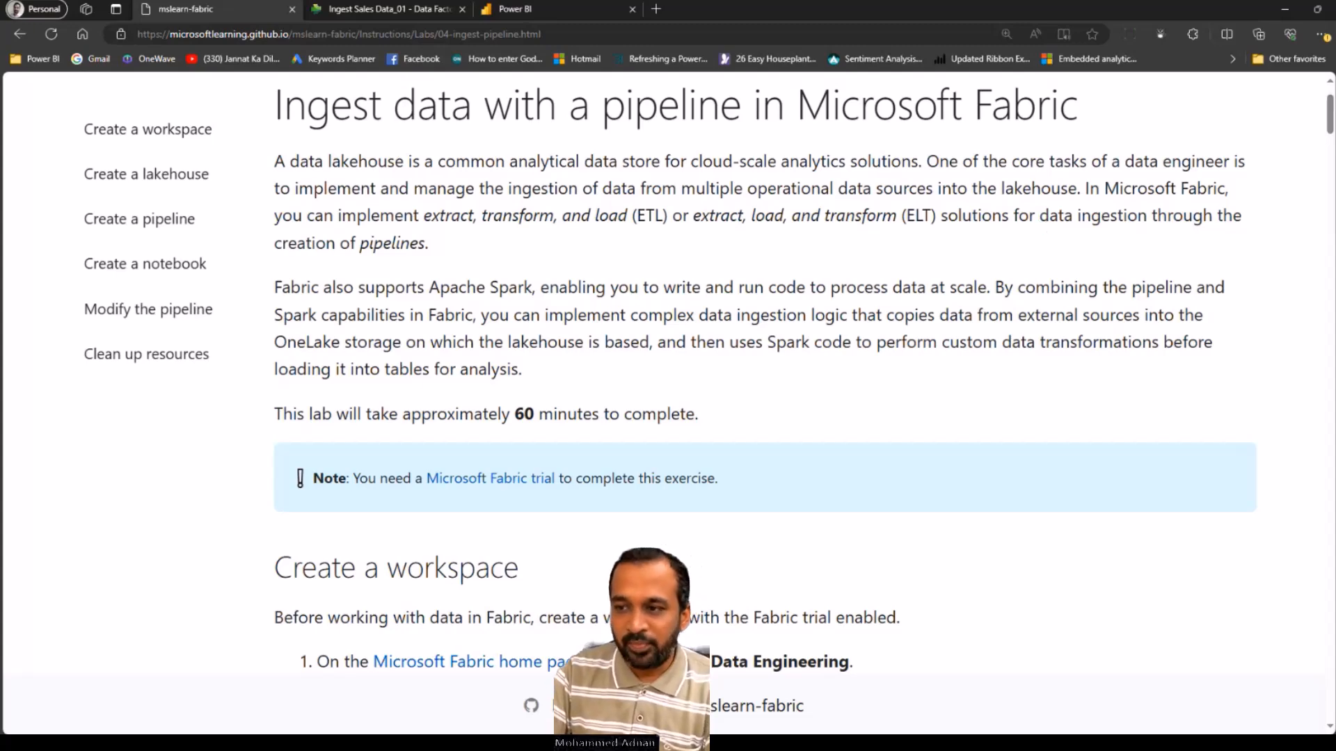
pyautogui.moveTo(1330, 117); pyautogui.dragTo(1330, 133)
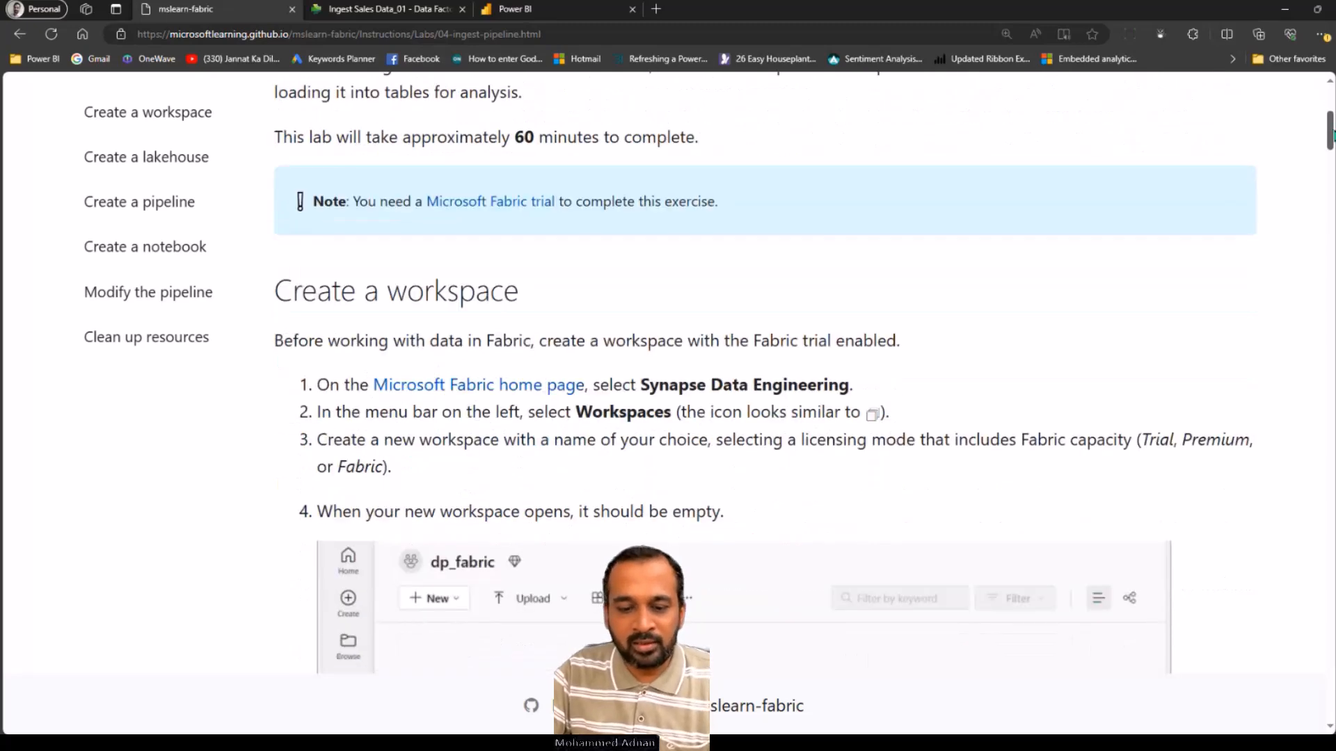
pyautogui.click(393, 11)
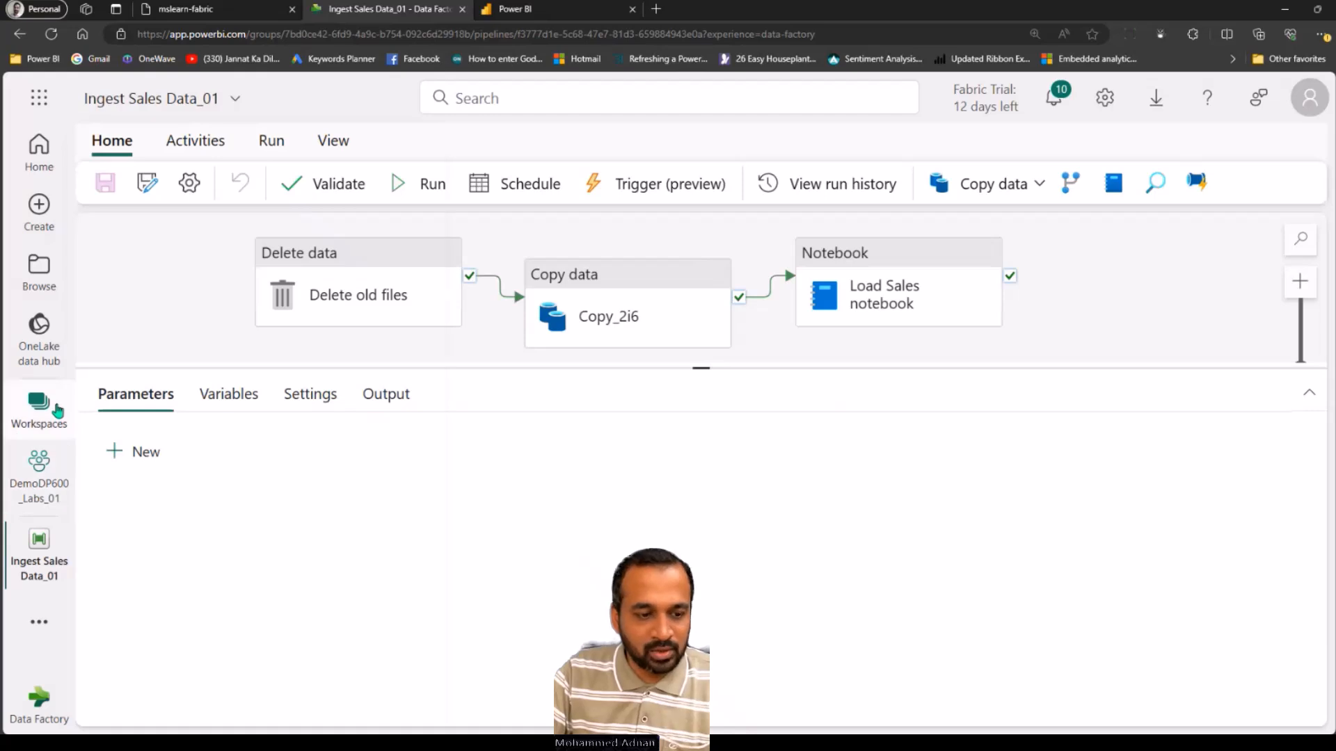
pyautogui.click(58, 411)
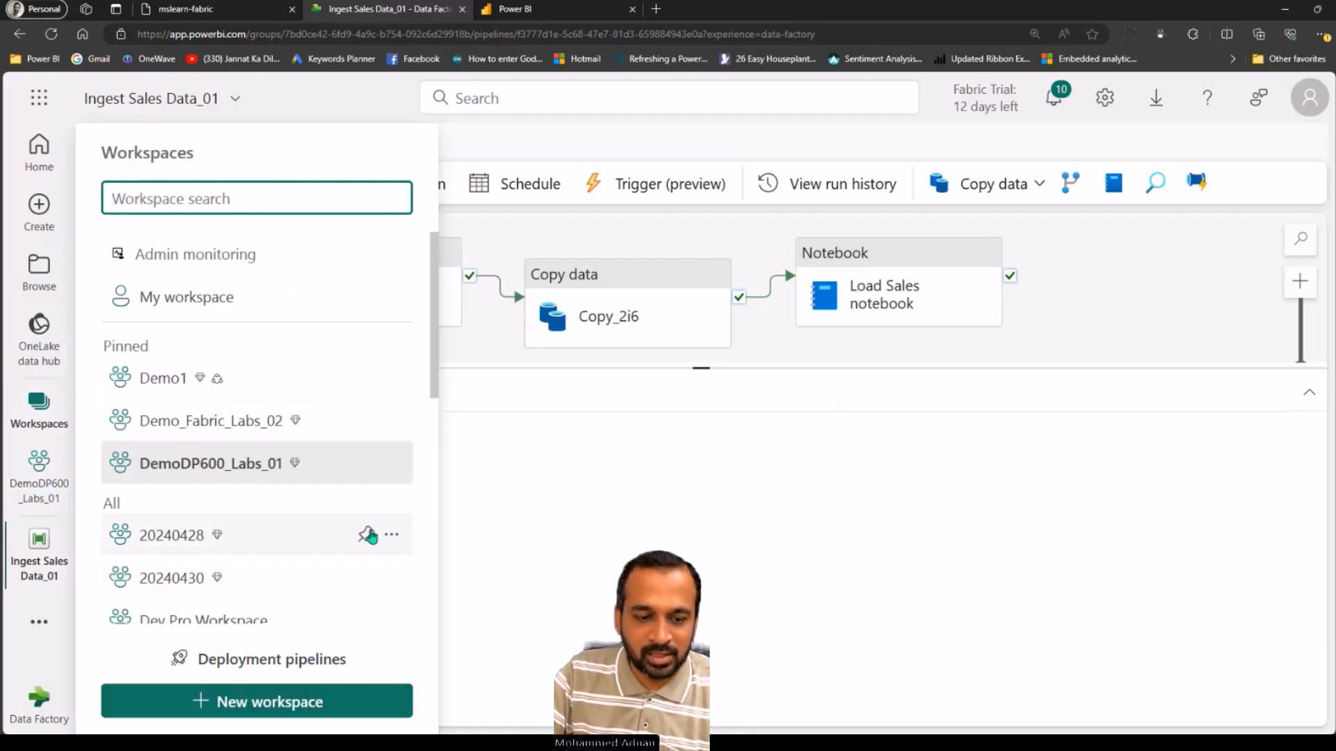
pyautogui.click(918, 452)
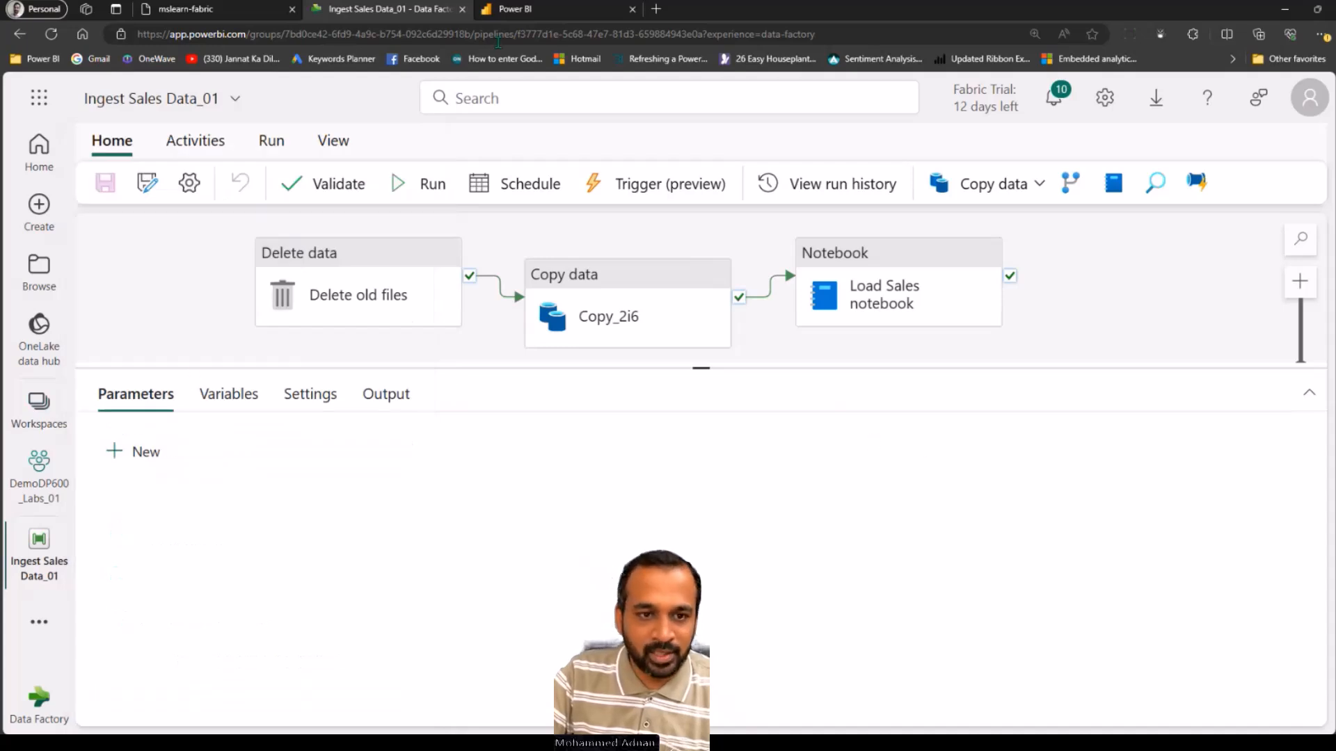
# Go to the Power BI home page and switch it to the Data Factory experience.
pyautogui.click(550, 19)
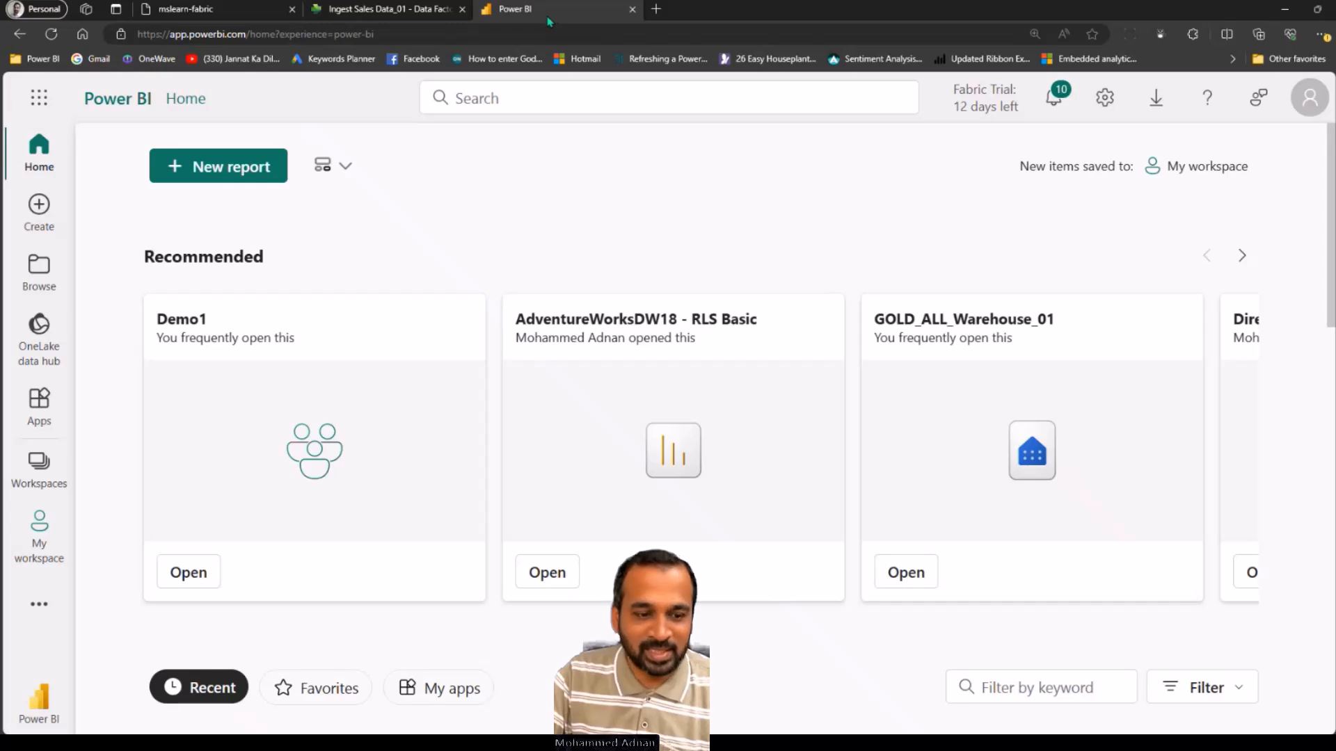
pyautogui.click(39, 465)
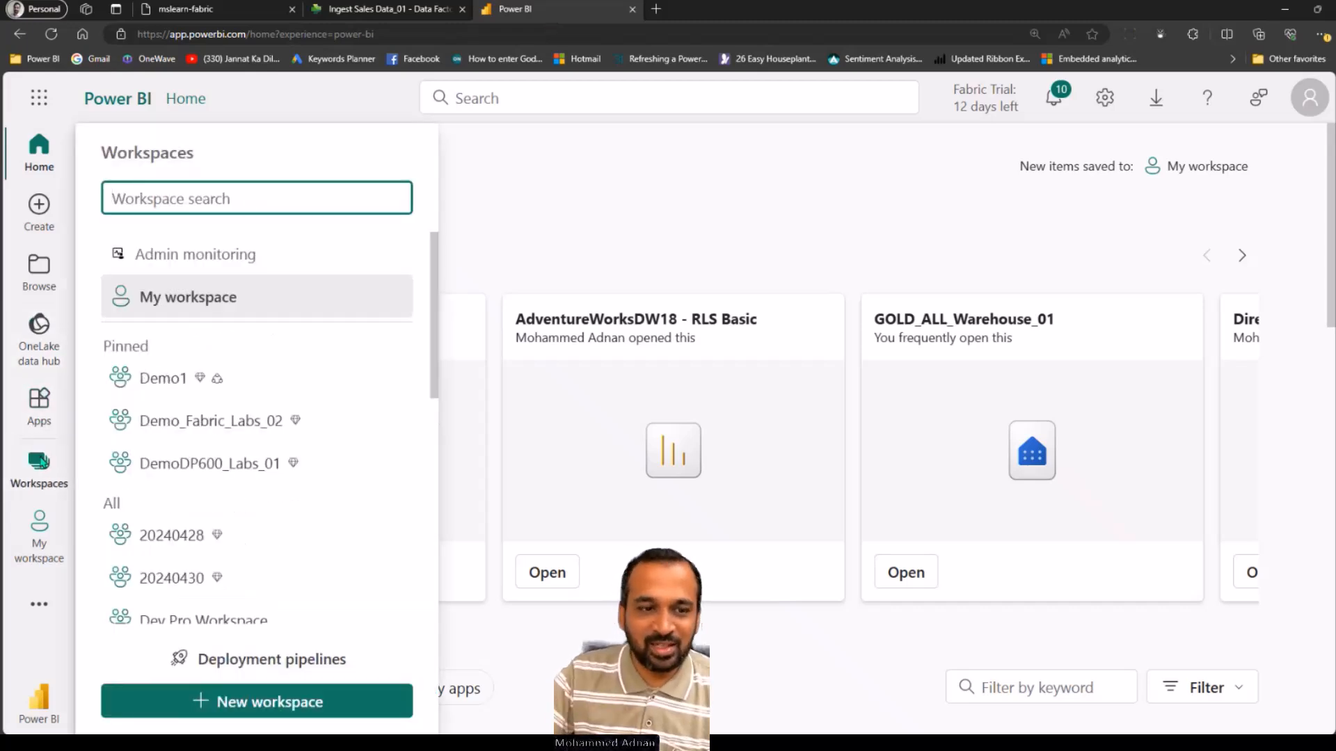
pyautogui.click(43, 718)
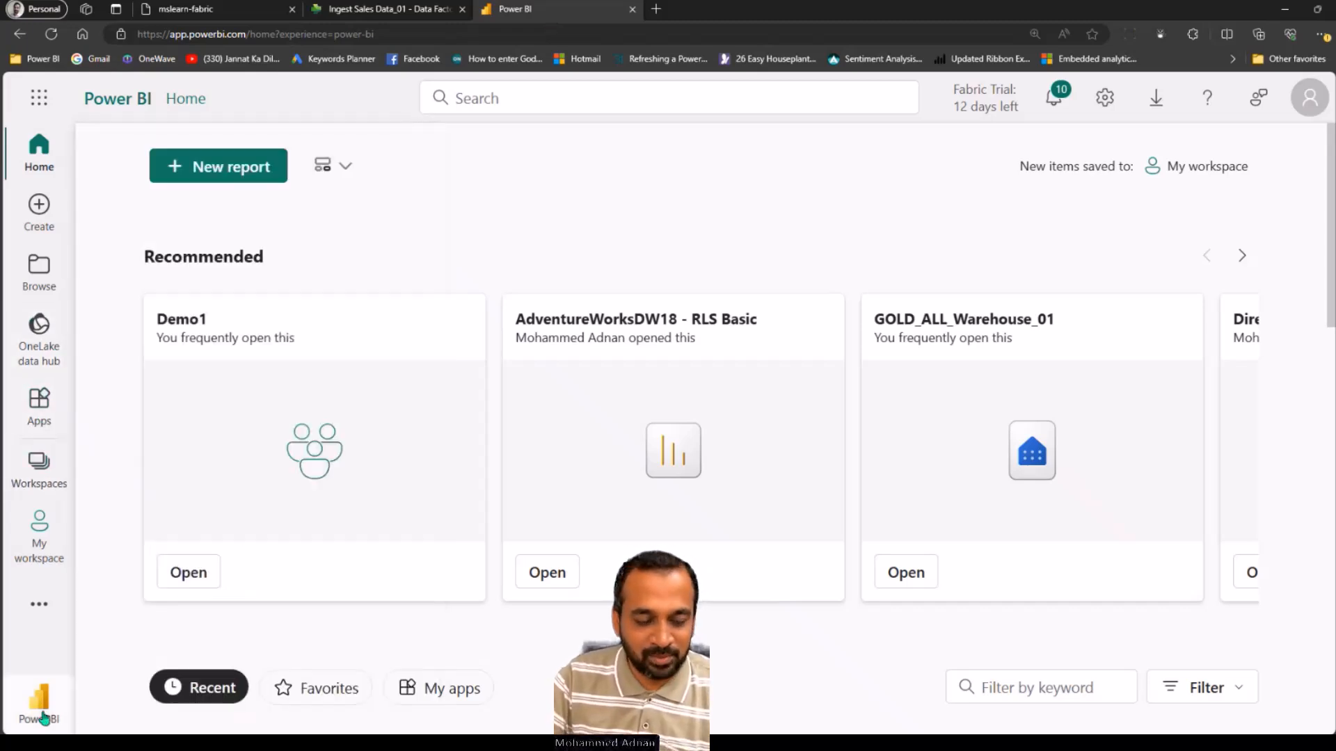
pyautogui.click(68, 711)
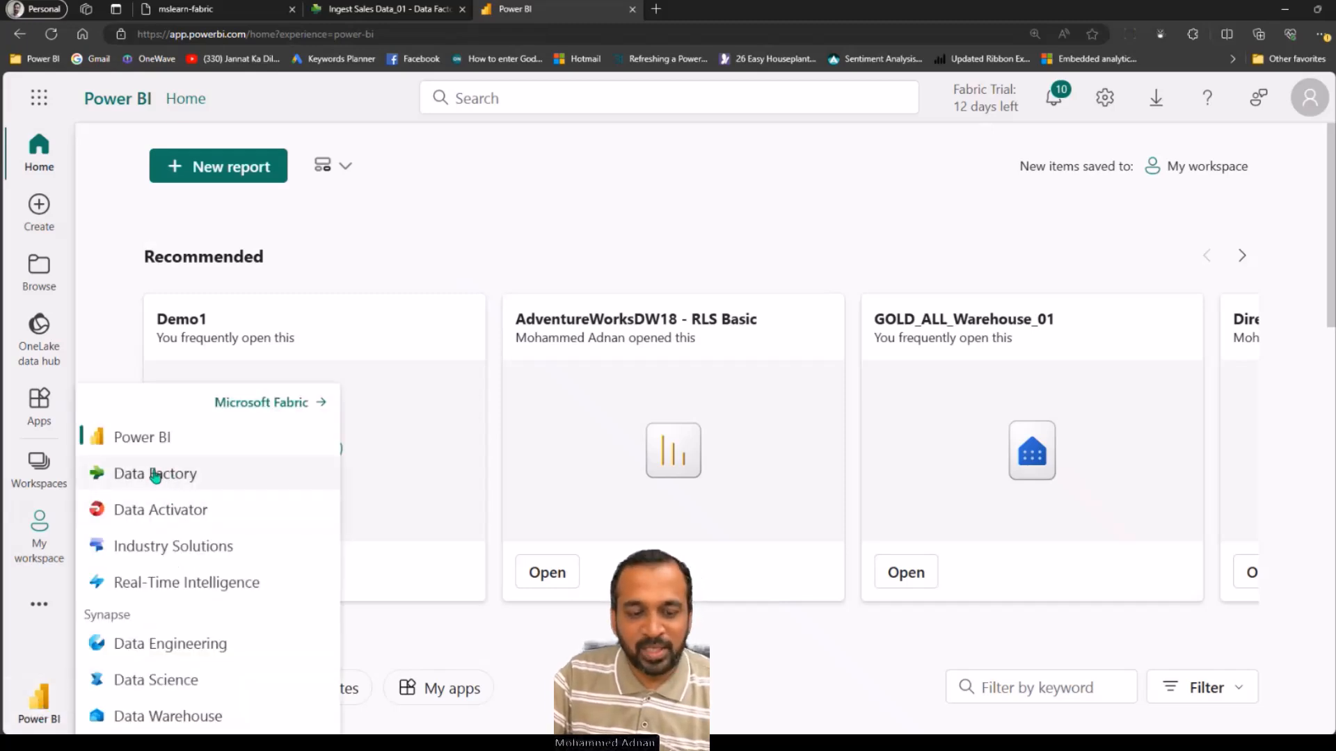
pyautogui.click(223, 476)
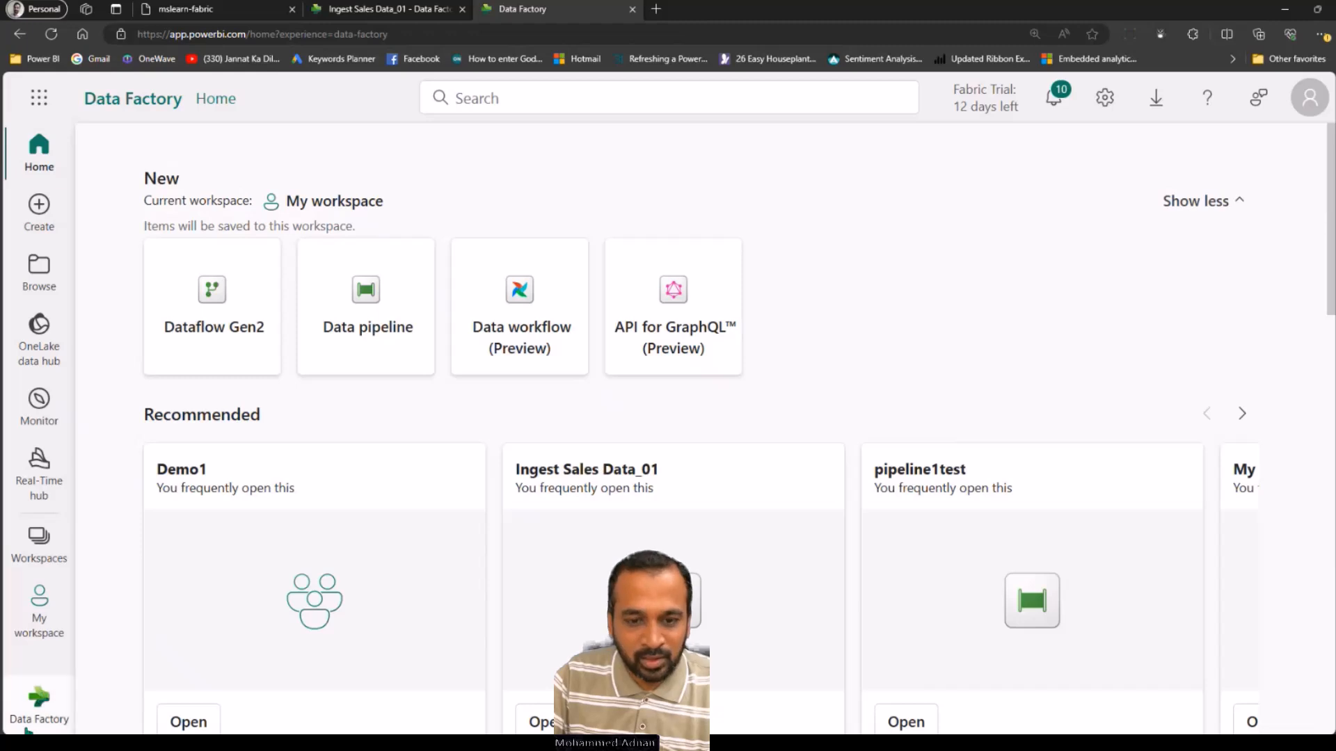
# Open the pinned Demo_Fabric_Labs_02 workspace in the Data Factory experience.
pyautogui.click(39, 699)
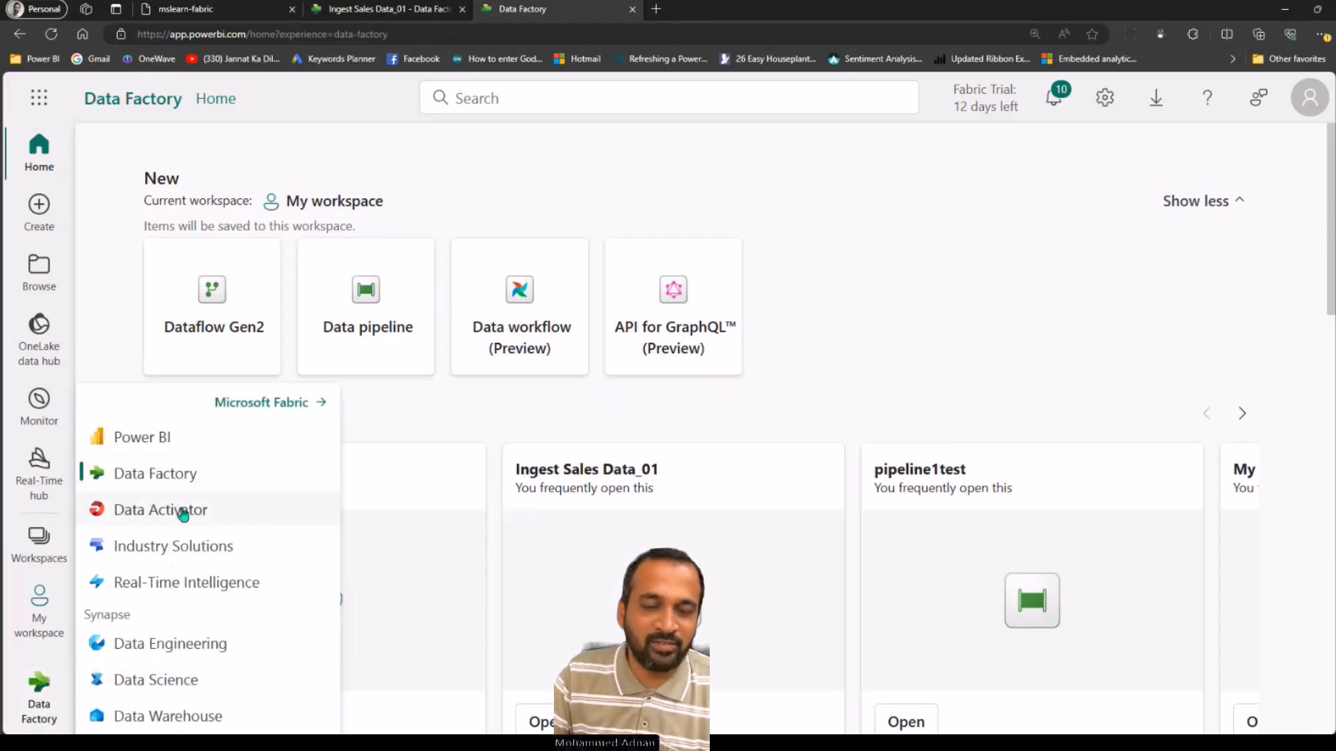
pyautogui.click(127, 274)
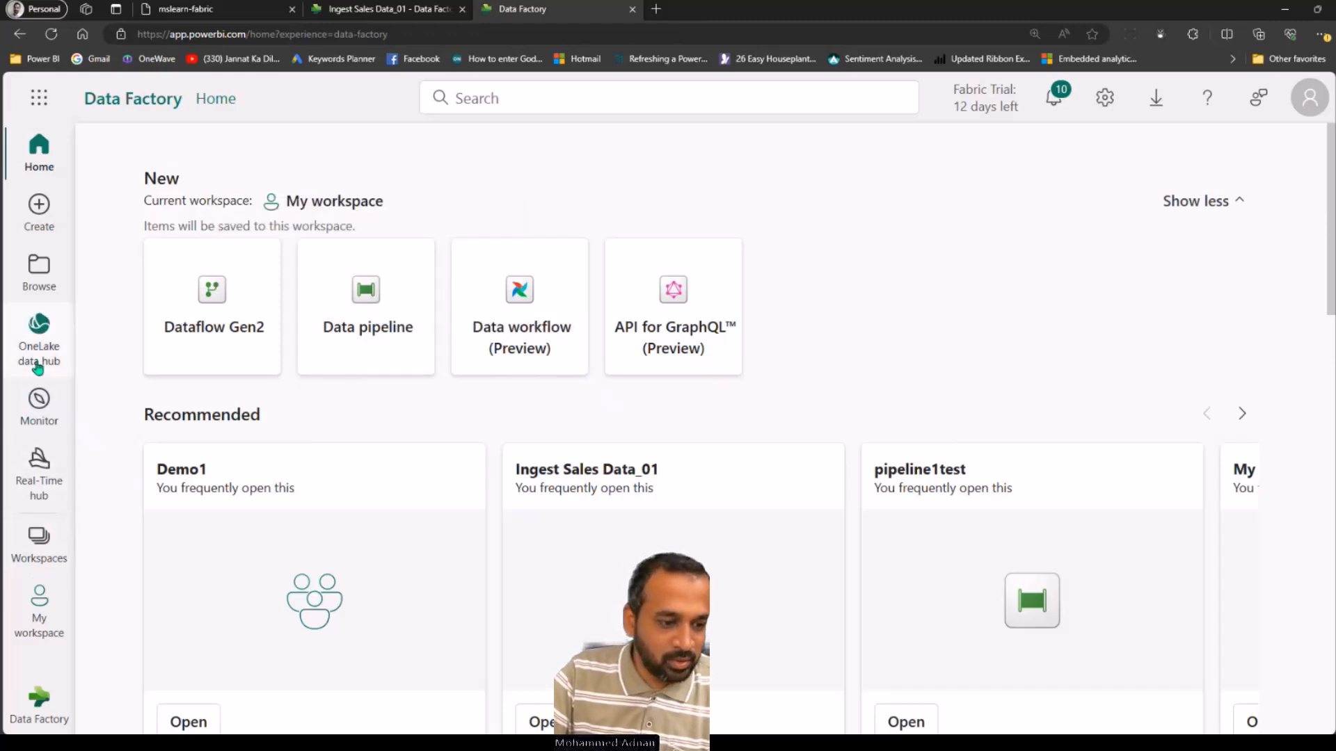
pyautogui.click(39, 548)
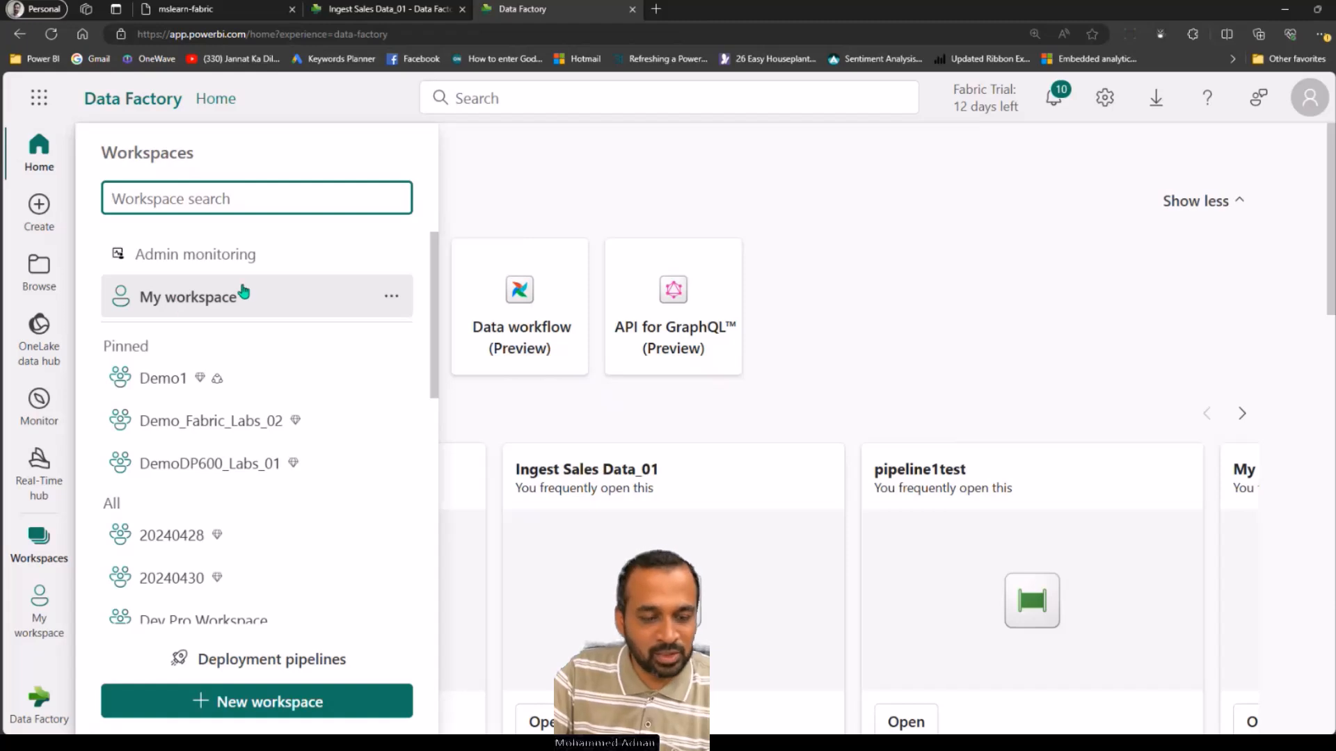
pyautogui.click(202, 420)
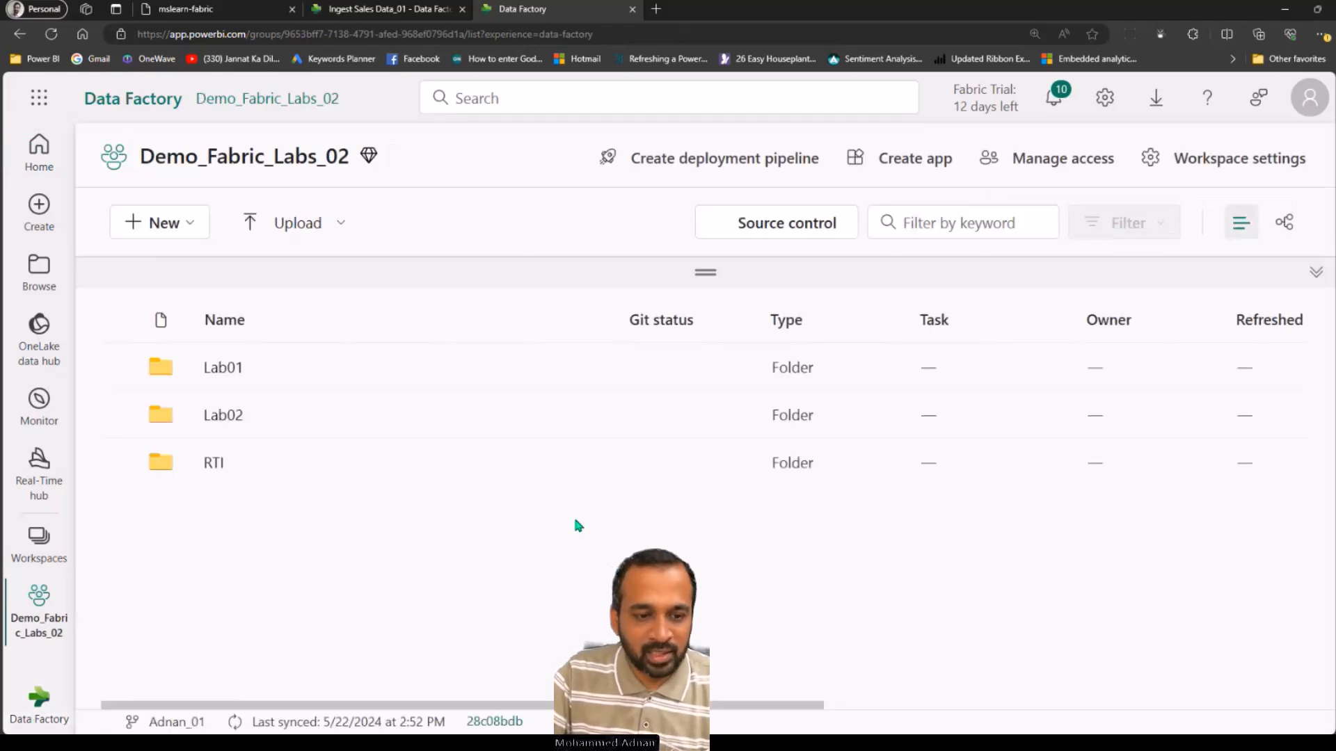
# Create a new data pipeline named pipeline1_20240604 in the Demo_Fabric_Labs_02 workspace.
pyautogui.click(180, 226)
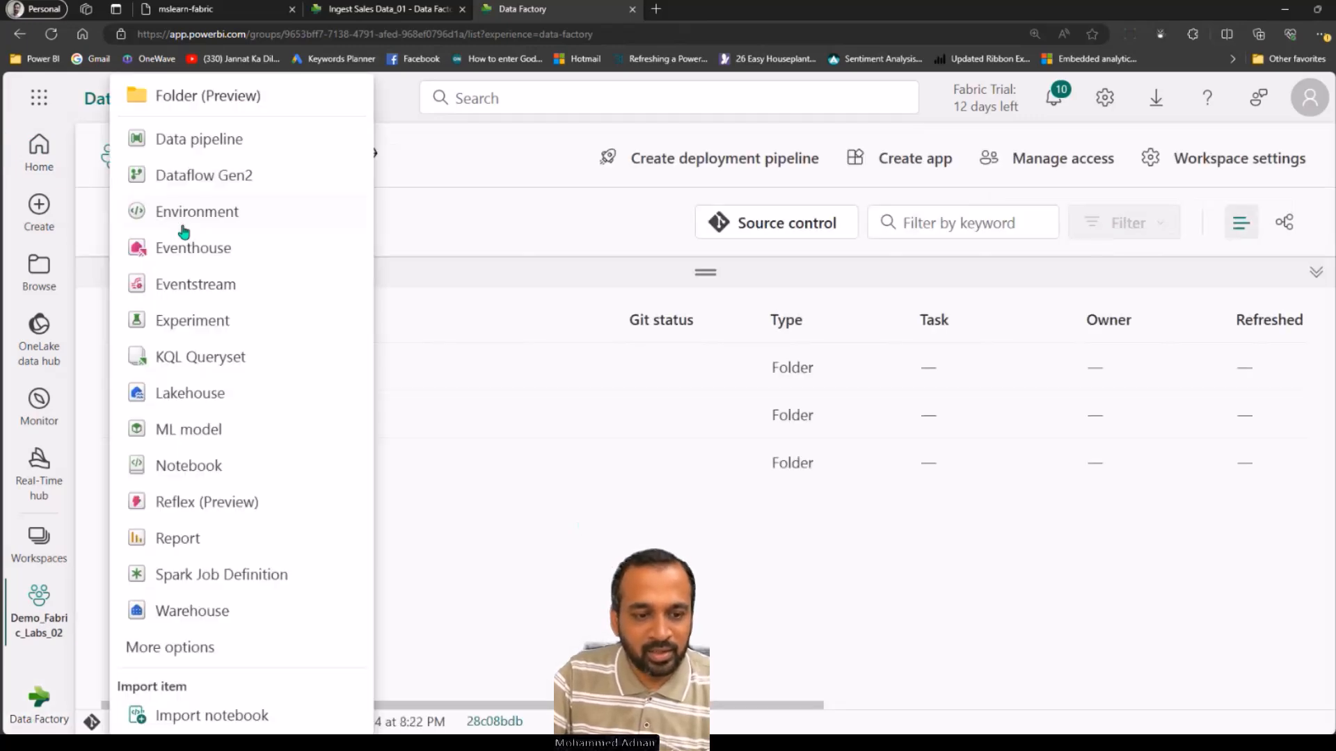
pyautogui.click(187, 148)
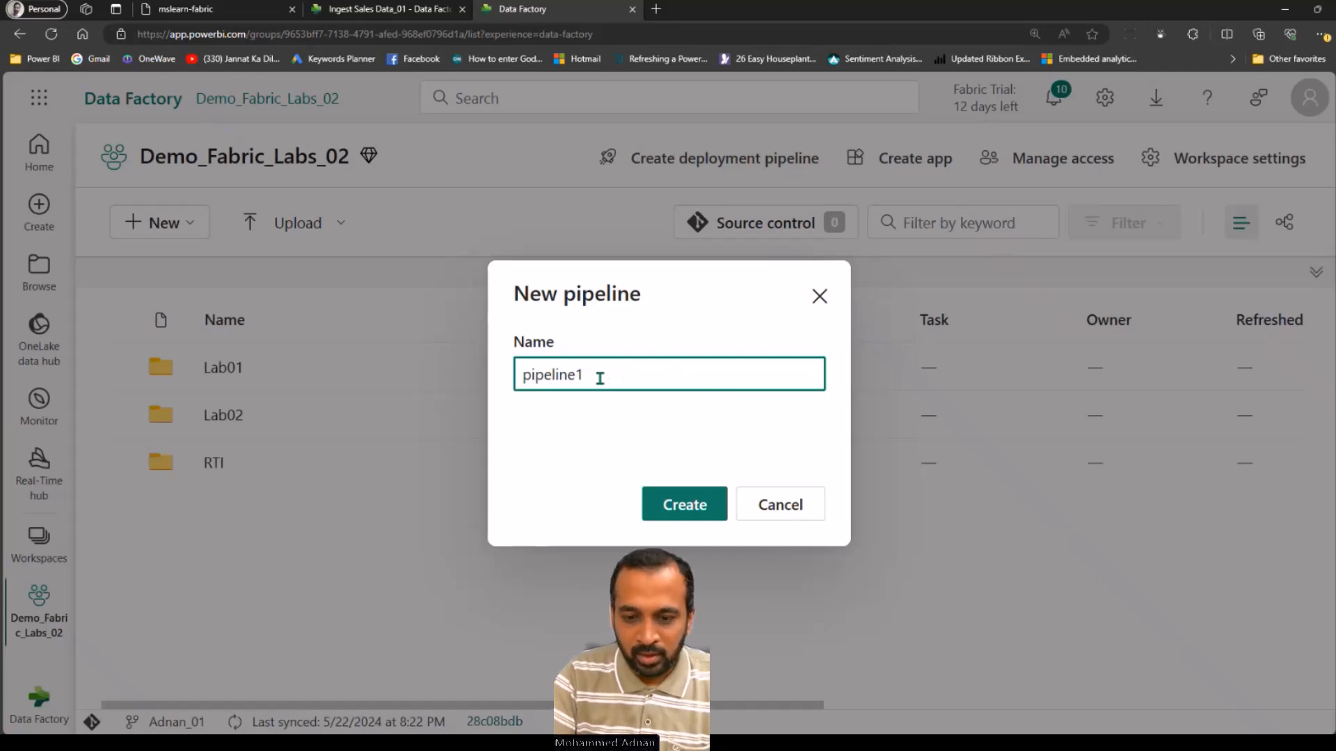
pyautogui.write('_06042024')
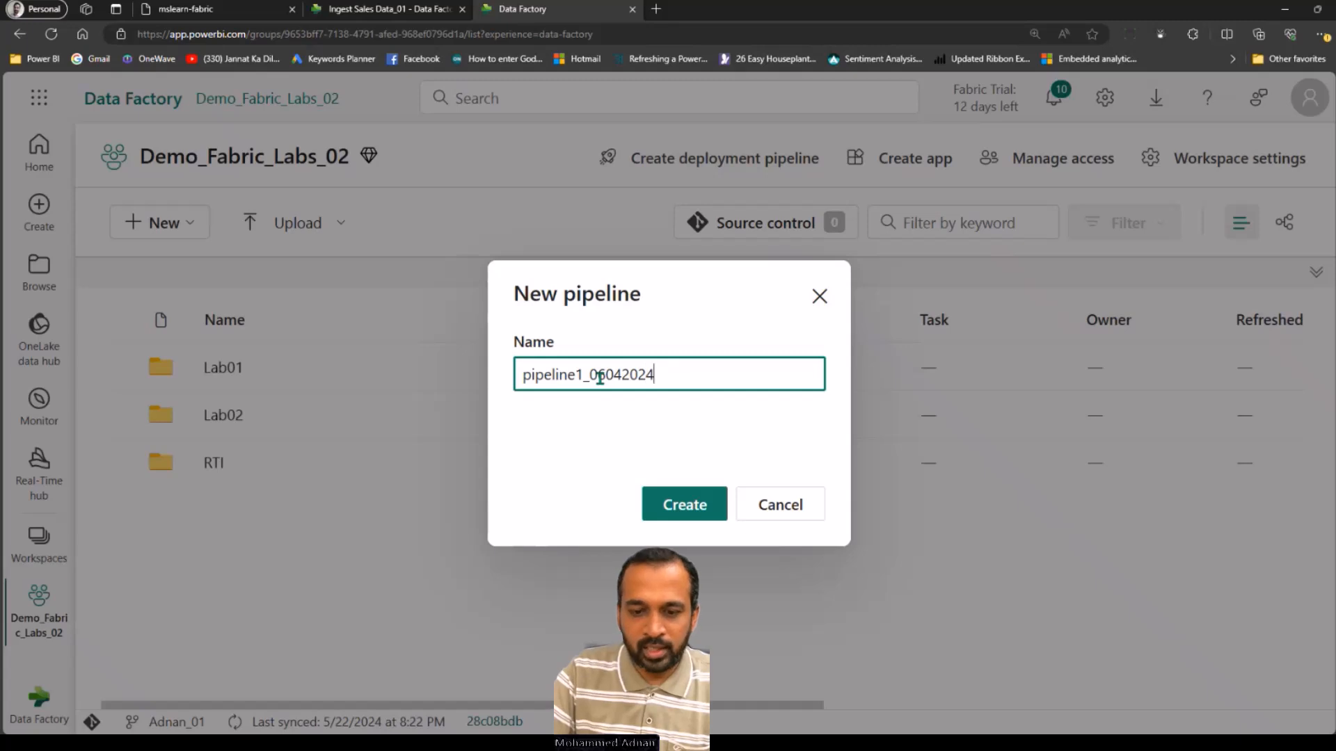
pyautogui.moveTo(601, 376); pyautogui.dragTo(621, 379)
pyautogui.press('BackSpace')
pyautogui.press('BackSpace')
pyautogui.write('0604')
pyautogui.click(676, 508)
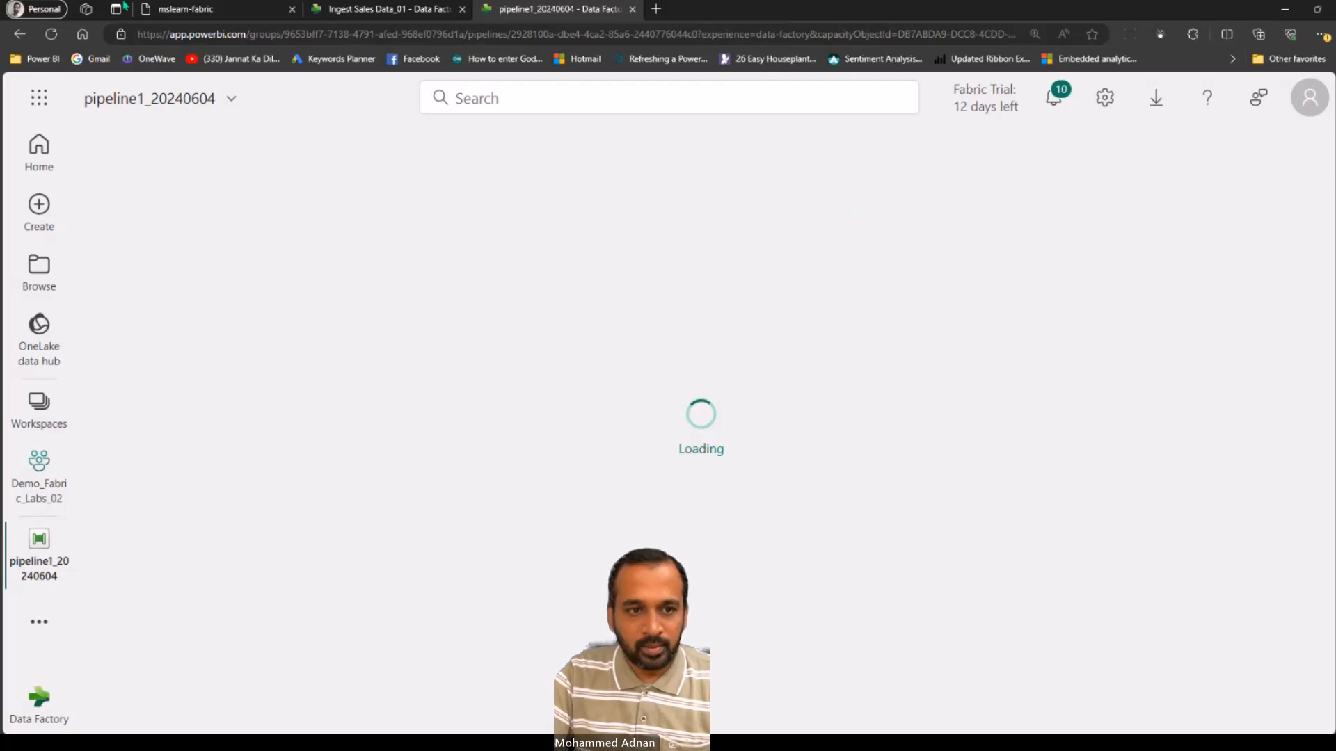
# Read the lab's "Create a lakehouse" instructions and return to the pipeline1_20240604 pipeline.
pyautogui.click(180, 8)
pyautogui.moveTo(1329, 132); pyautogui.dragTo(1331, 195)
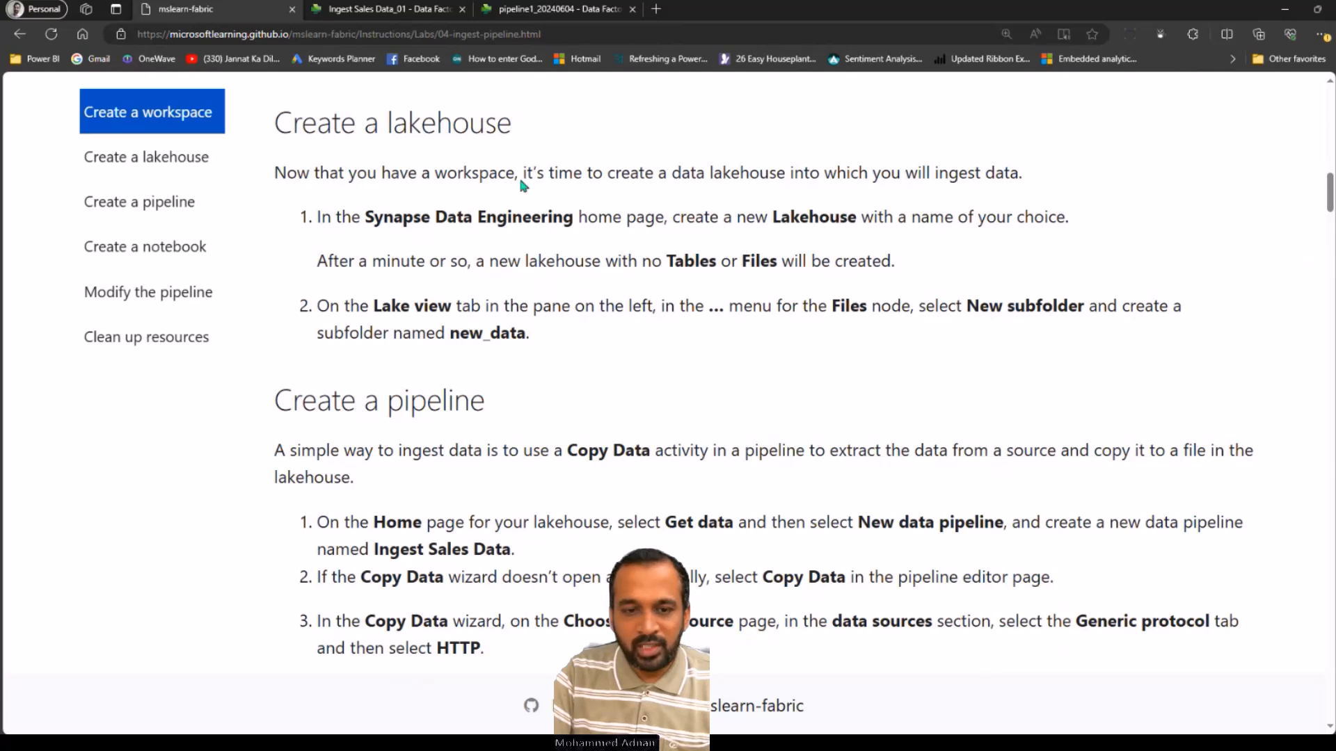
pyautogui.moveTo(287, 173); pyautogui.dragTo(533, 323)
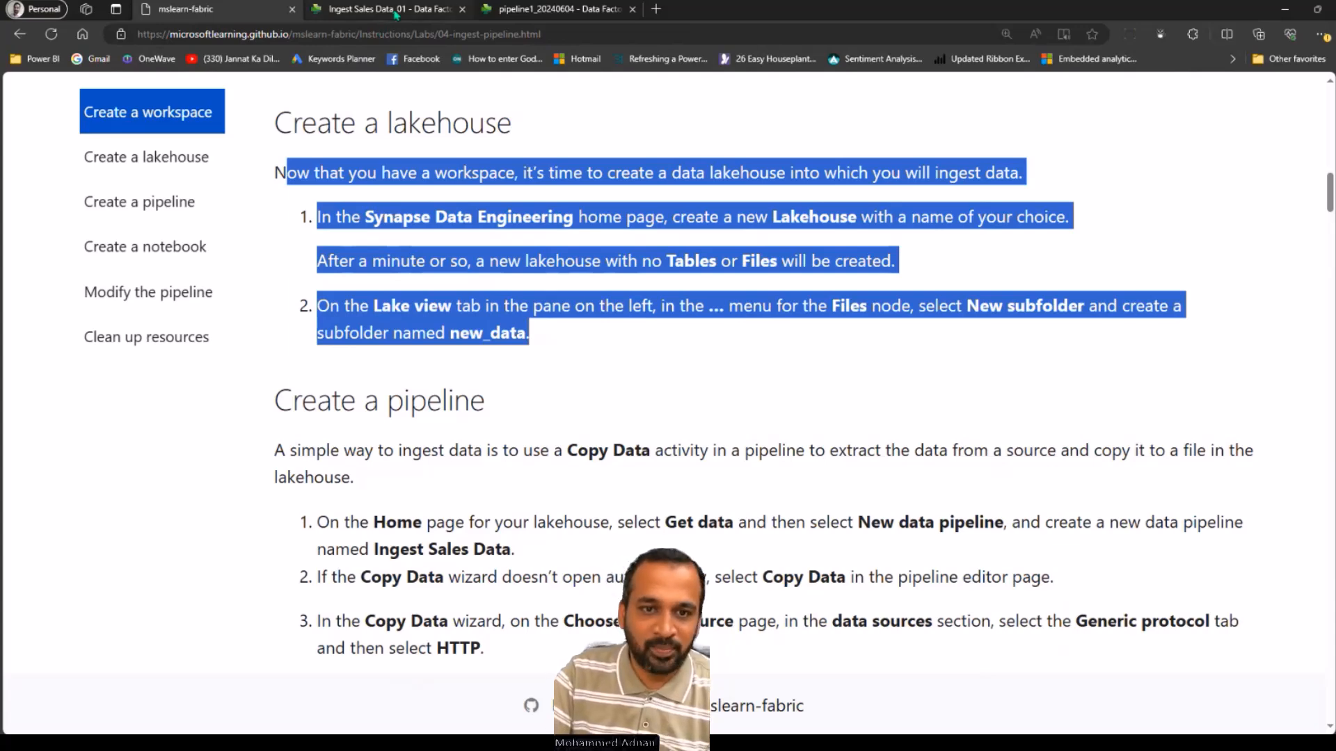
pyautogui.click(543, 9)
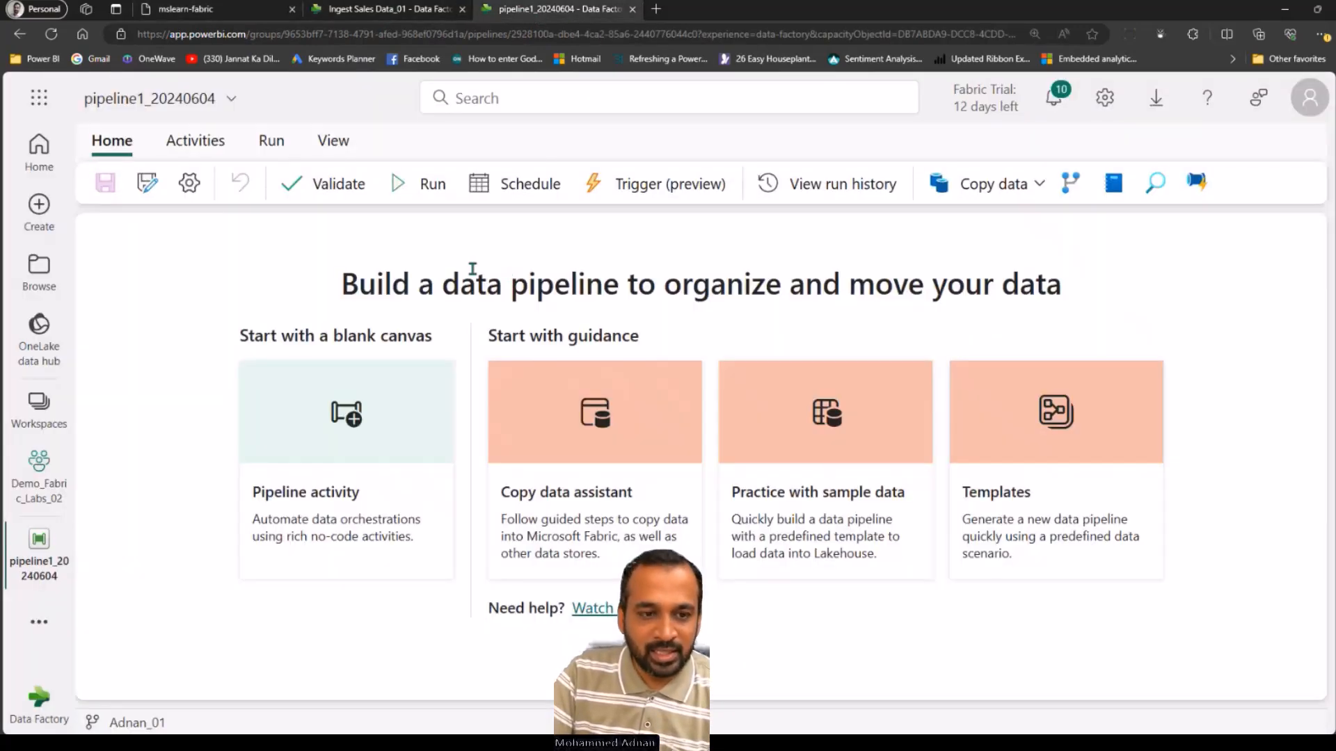
pyautogui.click(39, 479)
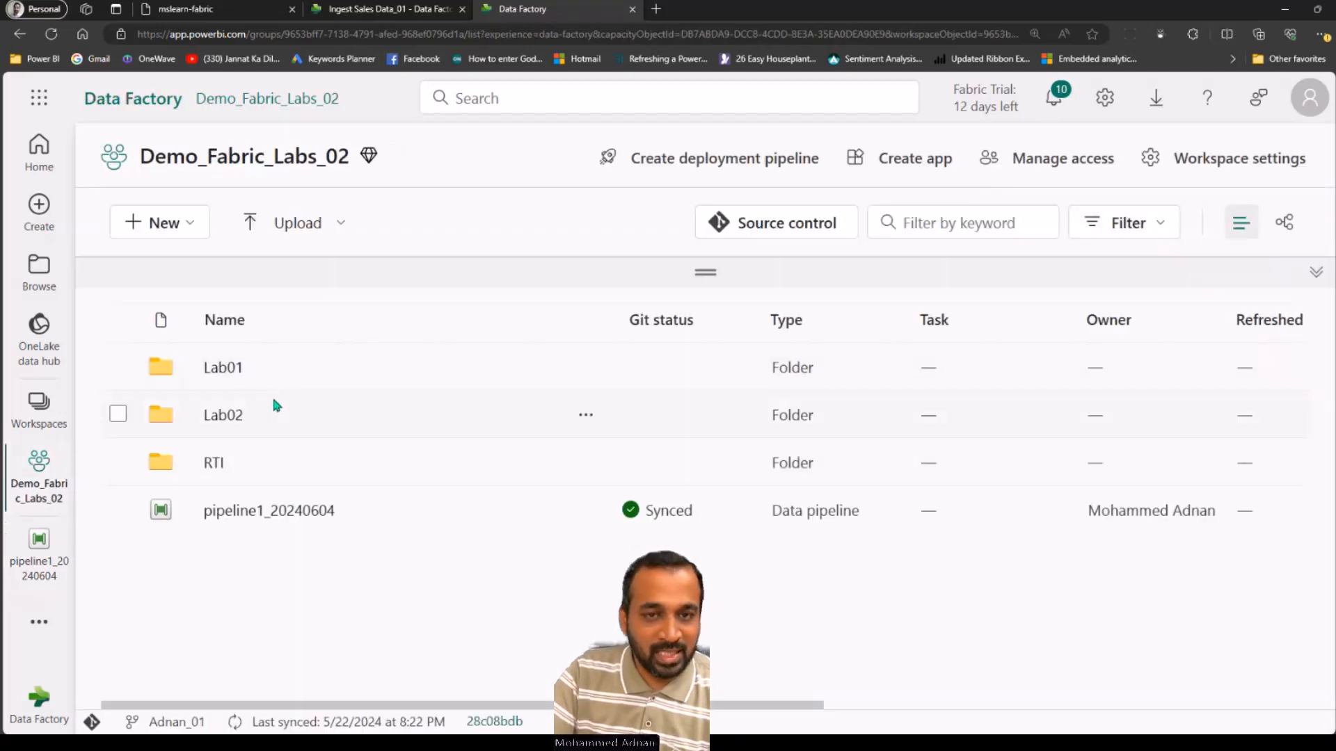
pyautogui.click(199, 223)
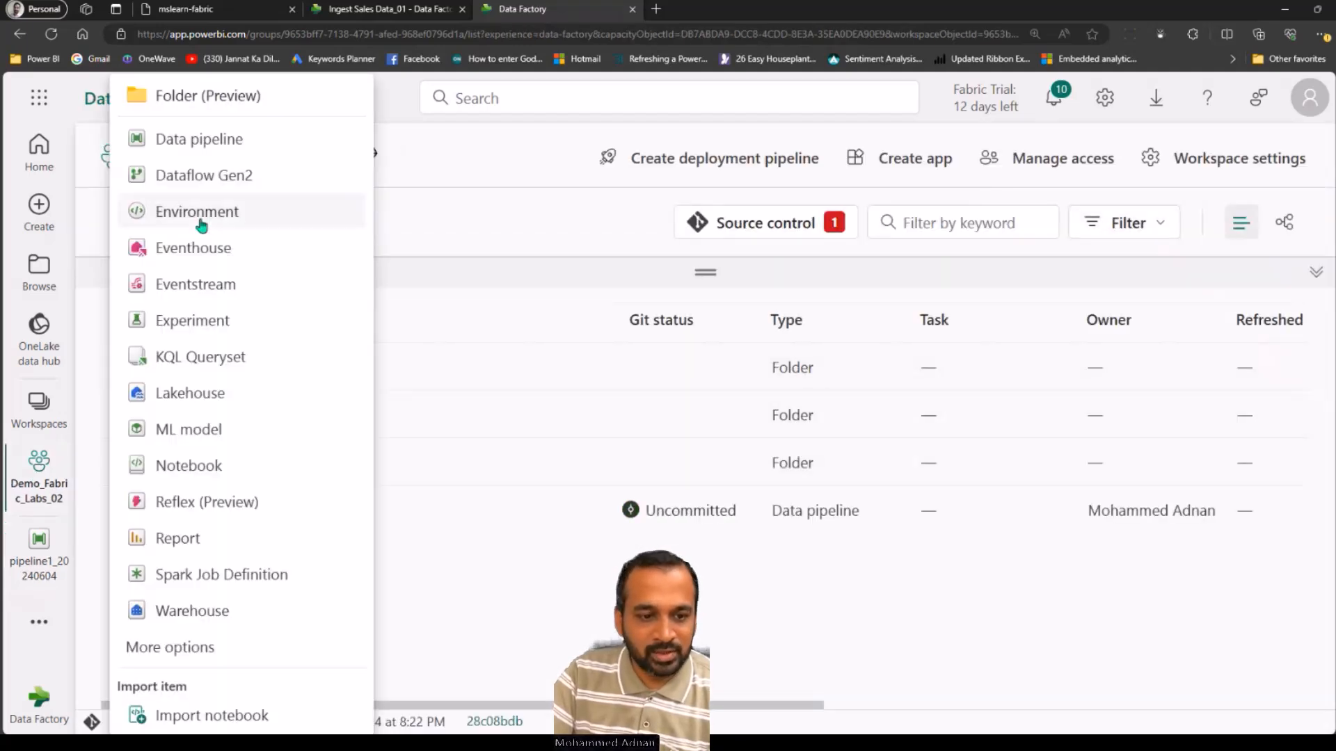
pyautogui.click(203, 395)
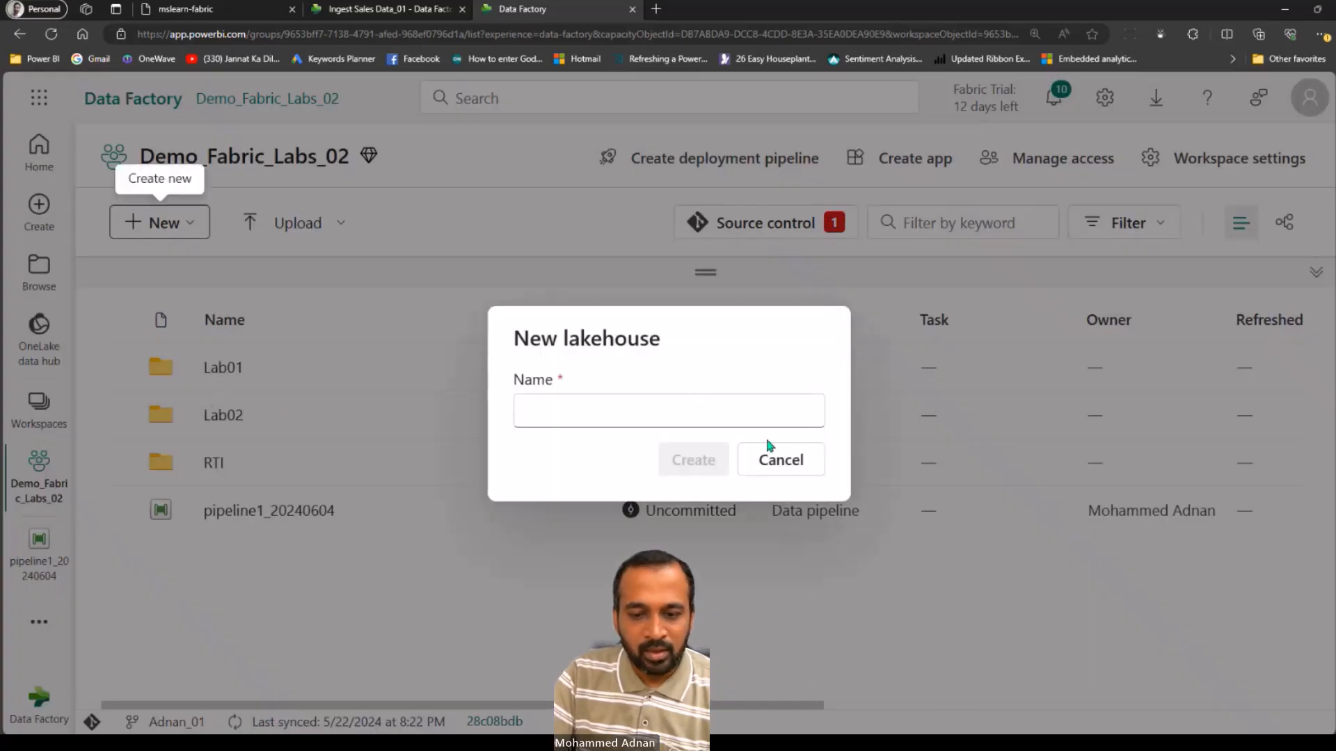
pyautogui.click(794, 466)
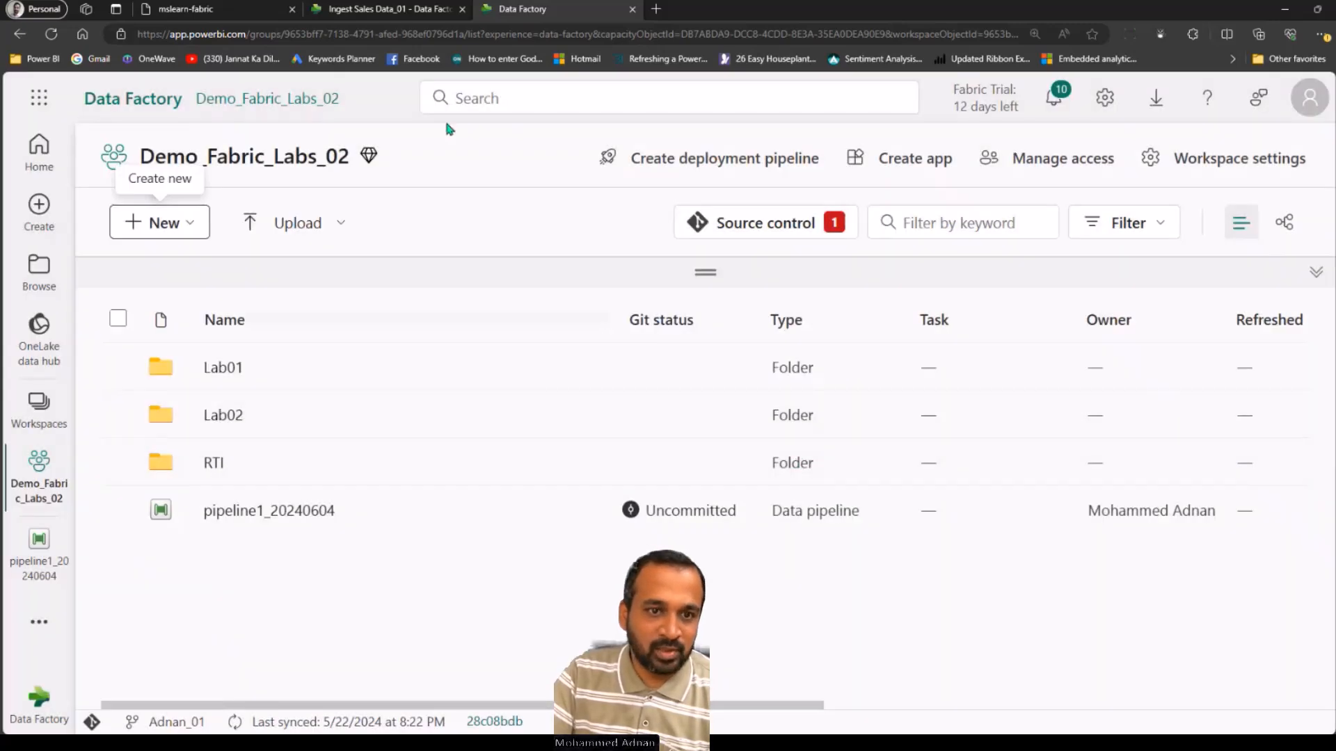
pyautogui.click(50, 557)
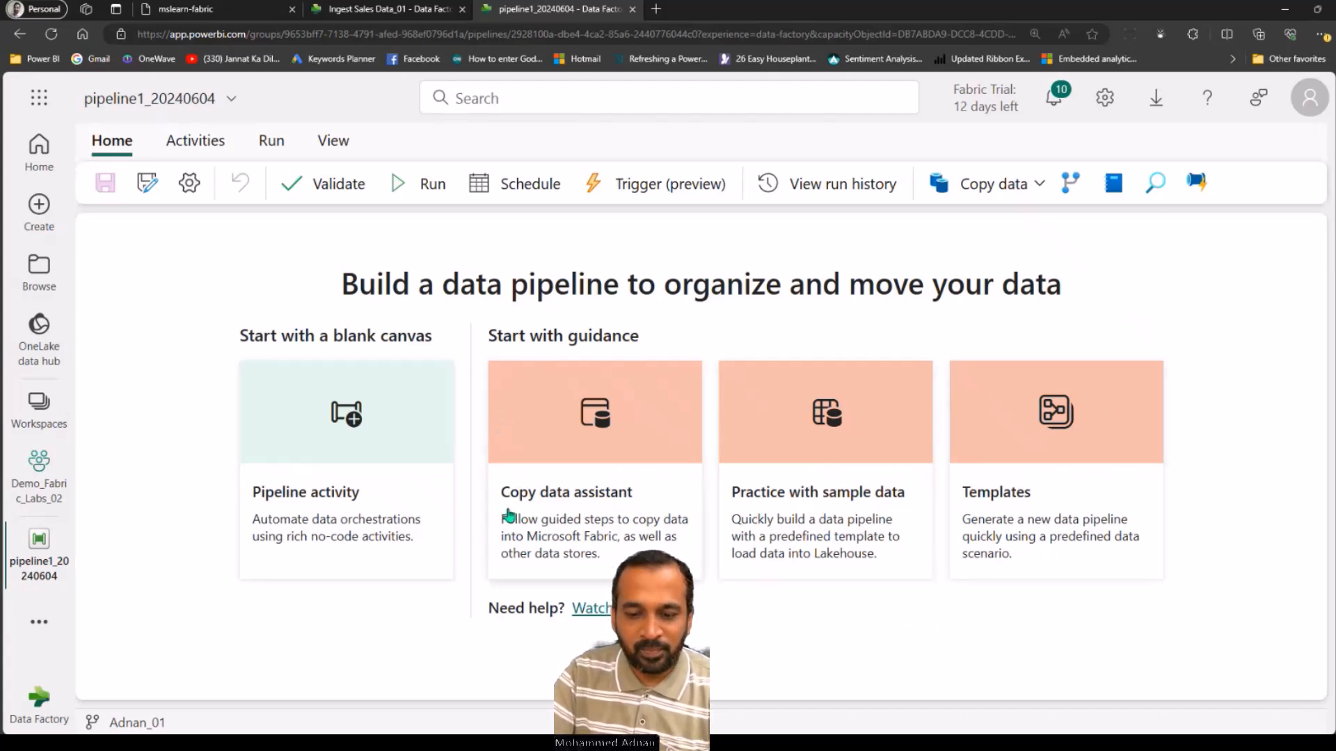
# Start the Copy data assistant and copy the sales.csv source URL from the lab's "Create a pipeline" section.
pyautogui.click(572, 497)
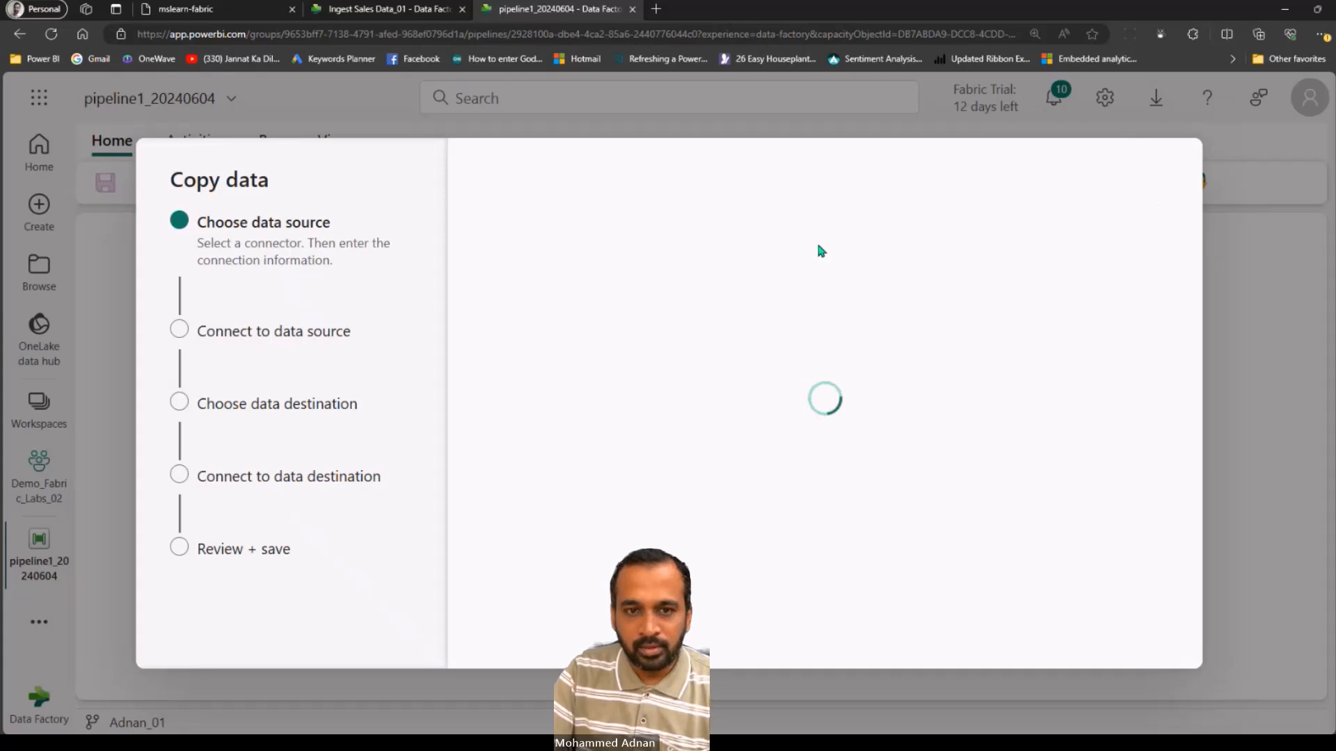
pyautogui.click(223, 14)
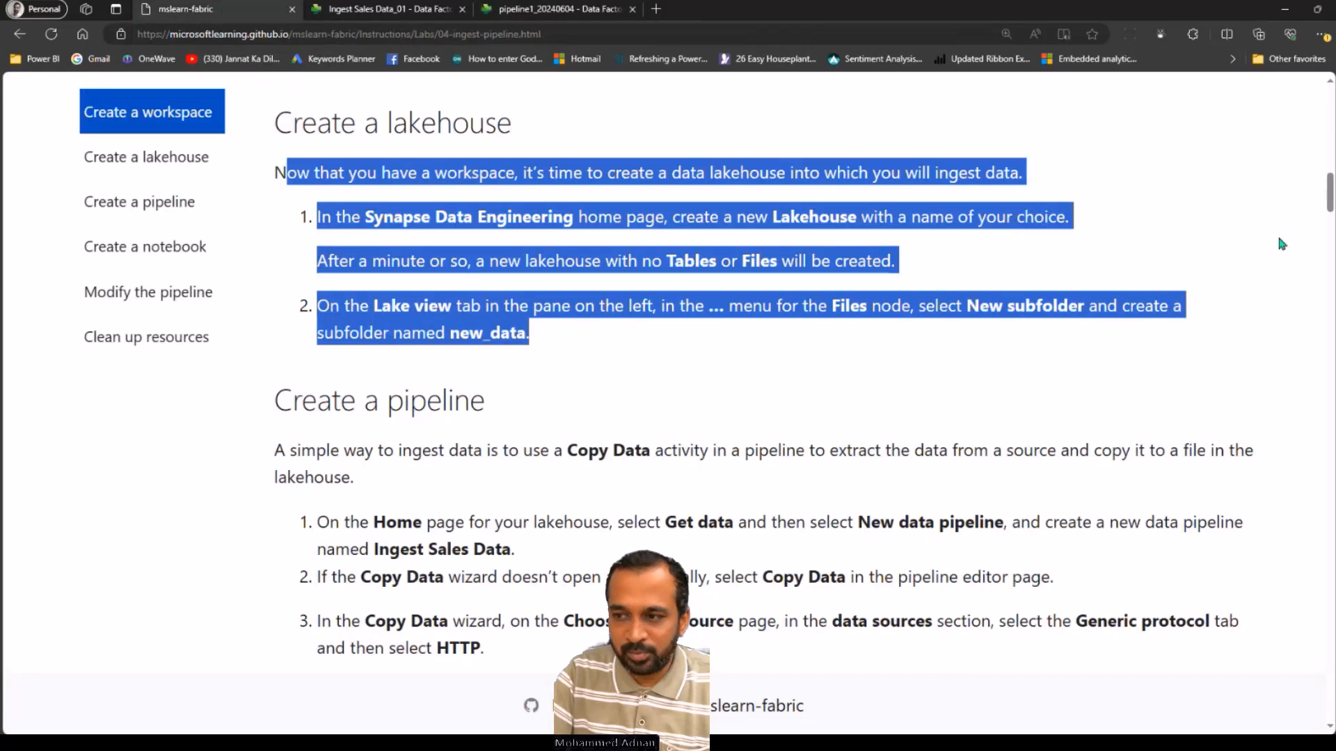
pyautogui.scroll(-9, 1329, 198)
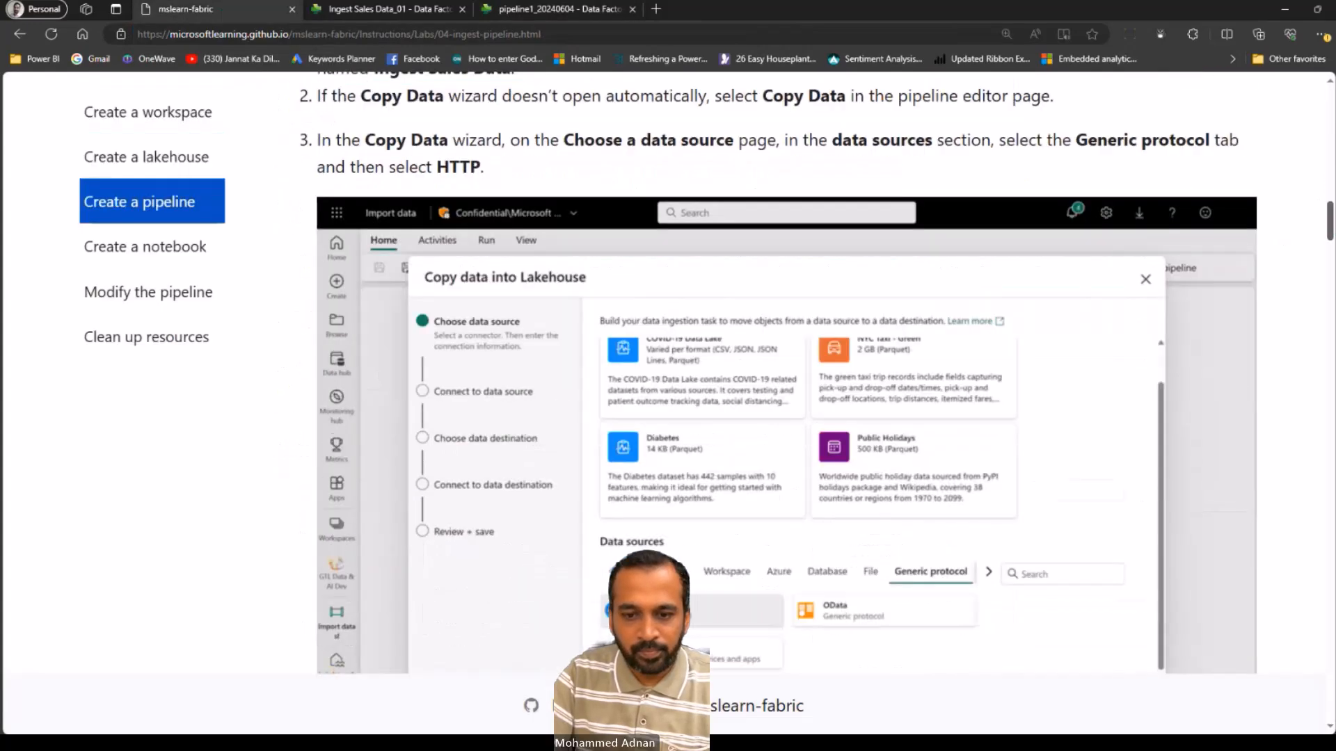
pyautogui.scroll(-3, 551, 535)
pyautogui.moveTo(411, 536); pyautogui.dragTo(1018, 543)
pyautogui.hotkey('ctrl', 'c')
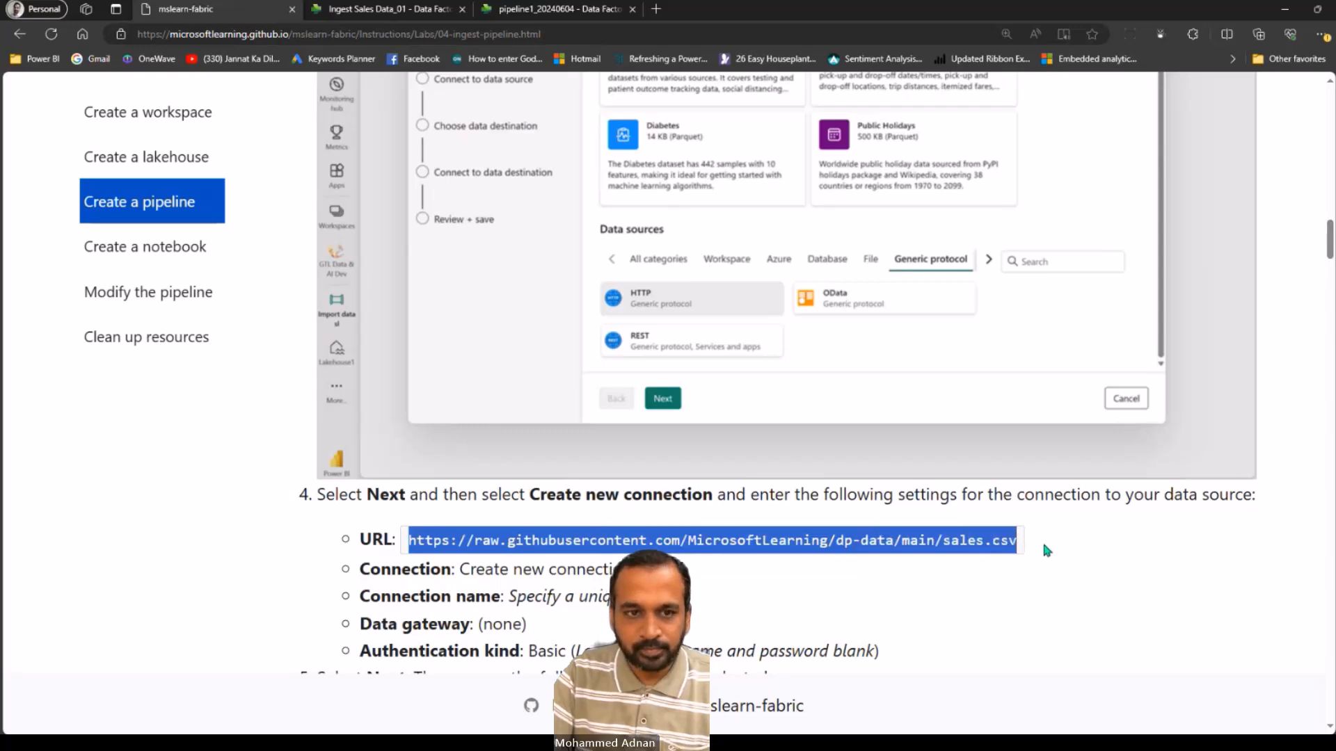
pyautogui.hotkey('ctrl', 'Tab')
pyautogui.hotkey('ctrl', 'Tab')
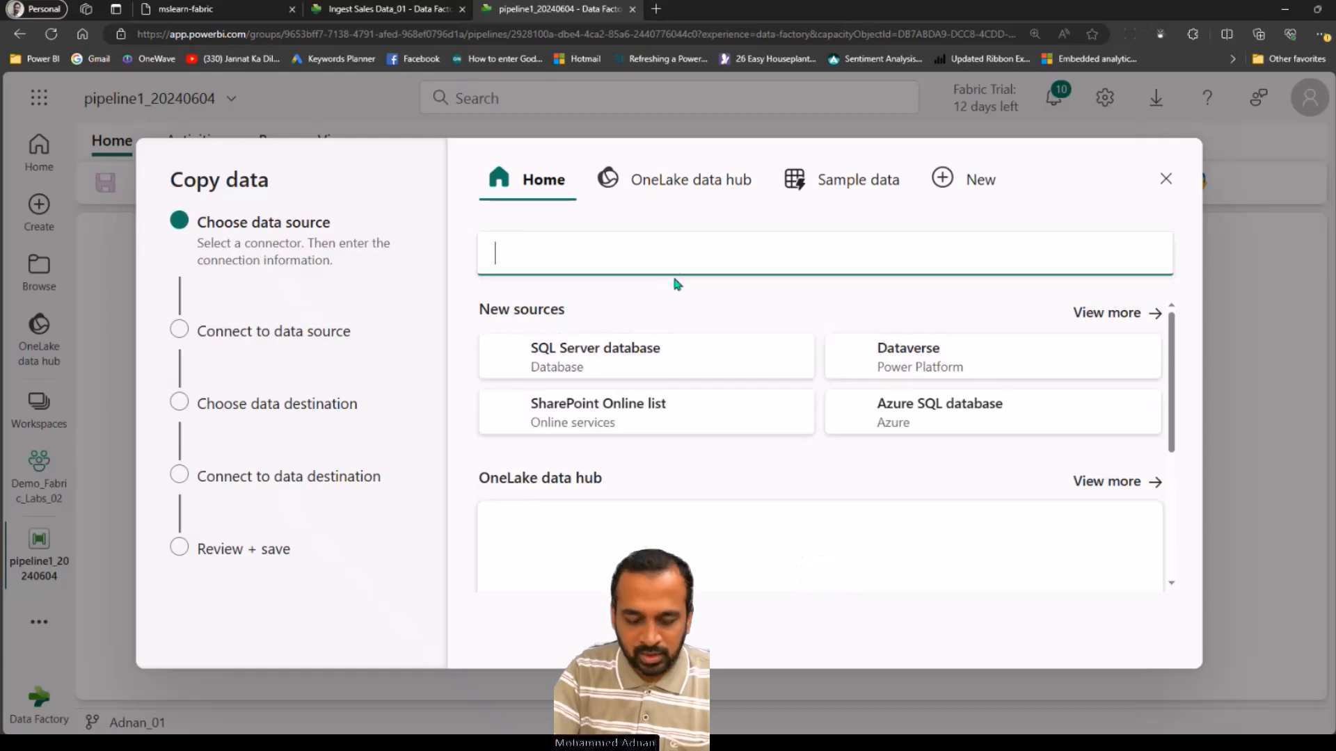
pyautogui.write('http')
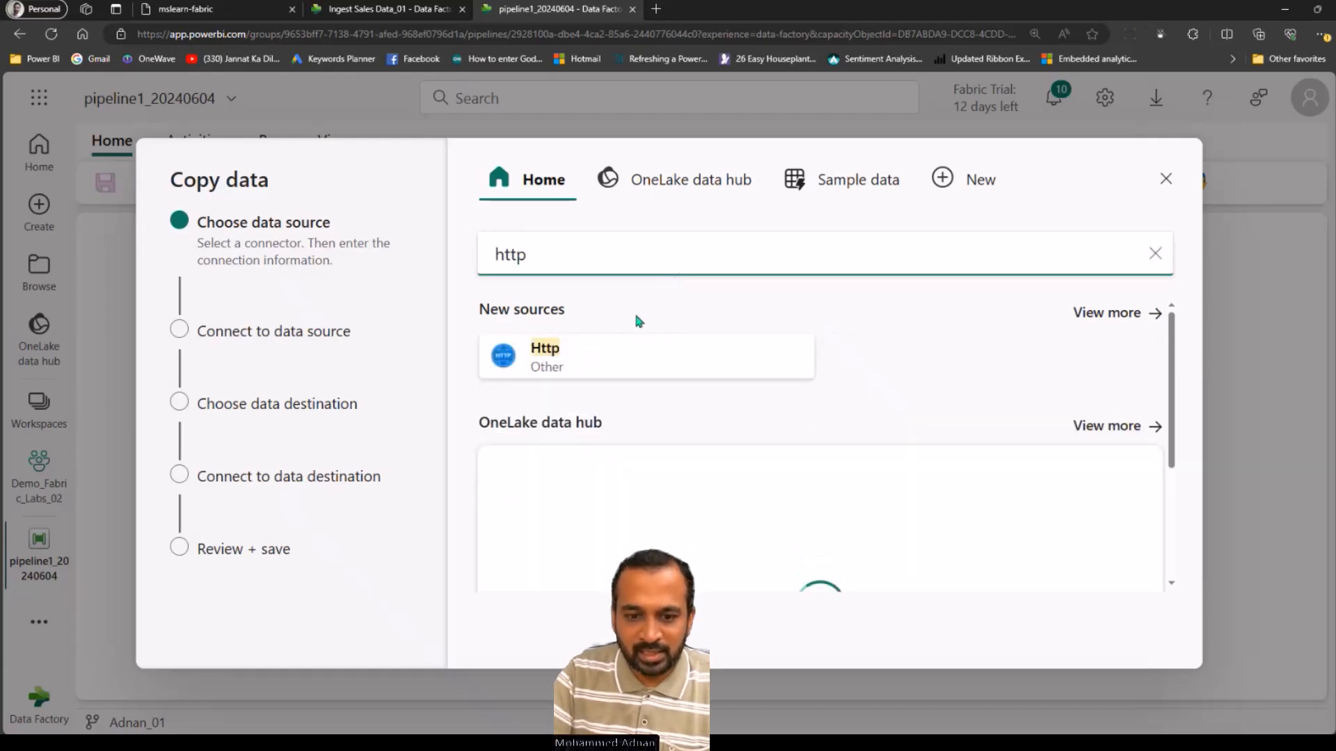
pyautogui.click(585, 355)
pyautogui.click(810, 279)
pyautogui.hotkey('ctrl', 'v')
pyautogui.press('Tab')
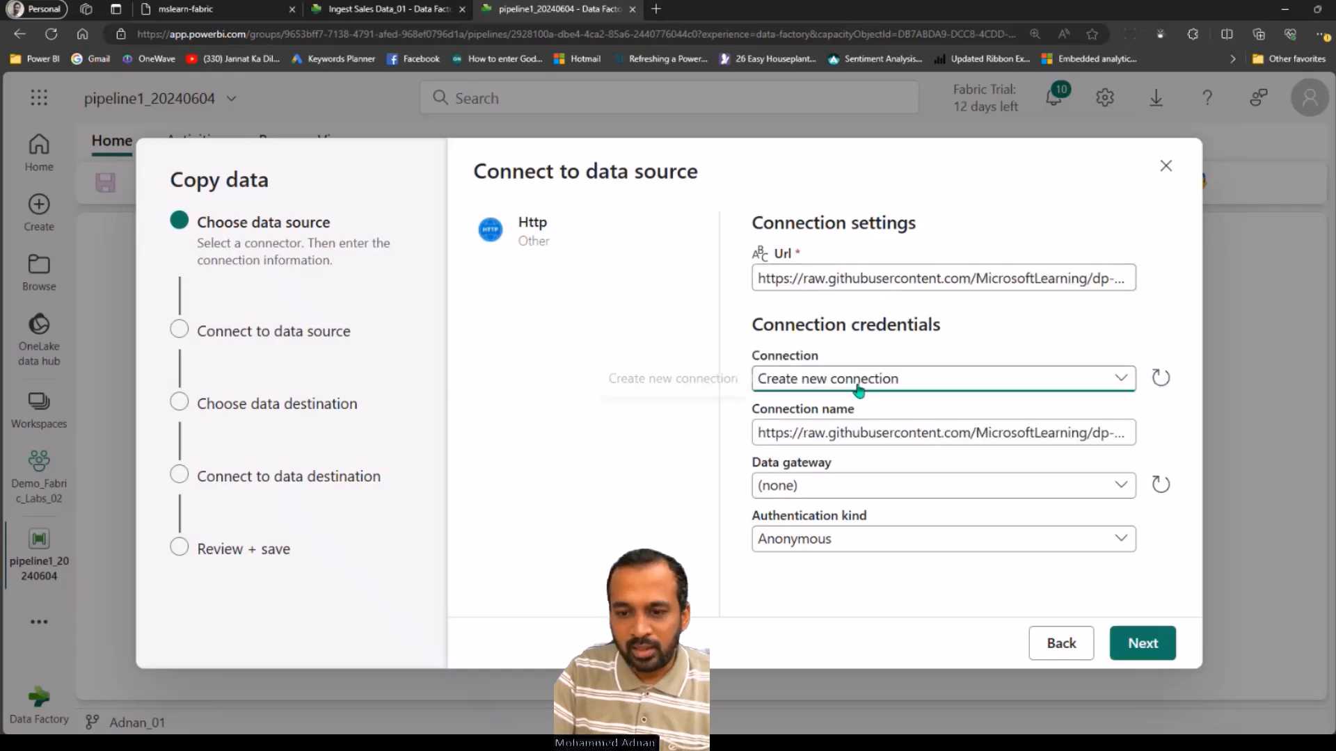
# Accept a new connection without a data gateway and with Anonymous authentication, and keep GET as the request method with the remaining options empty.
pyautogui.click(823, 488)
pyautogui.click(879, 459)
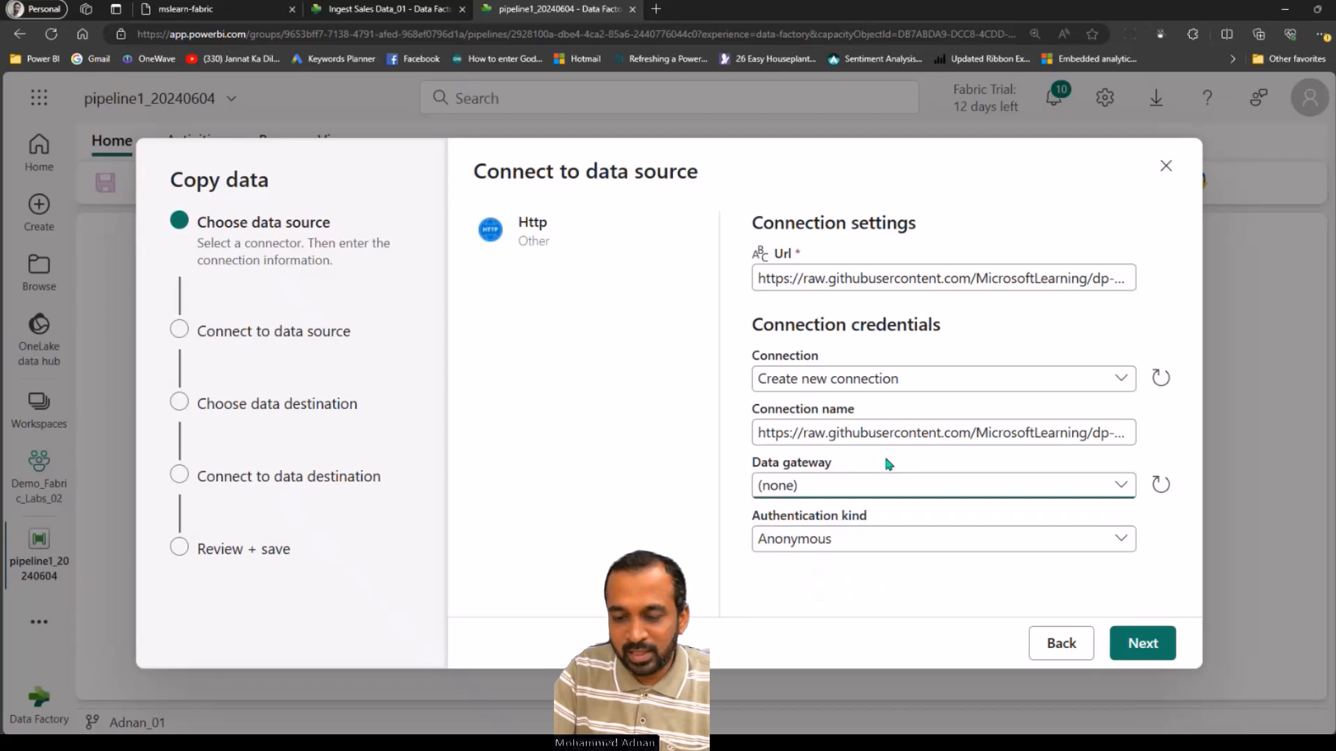
pyautogui.click(1151, 649)
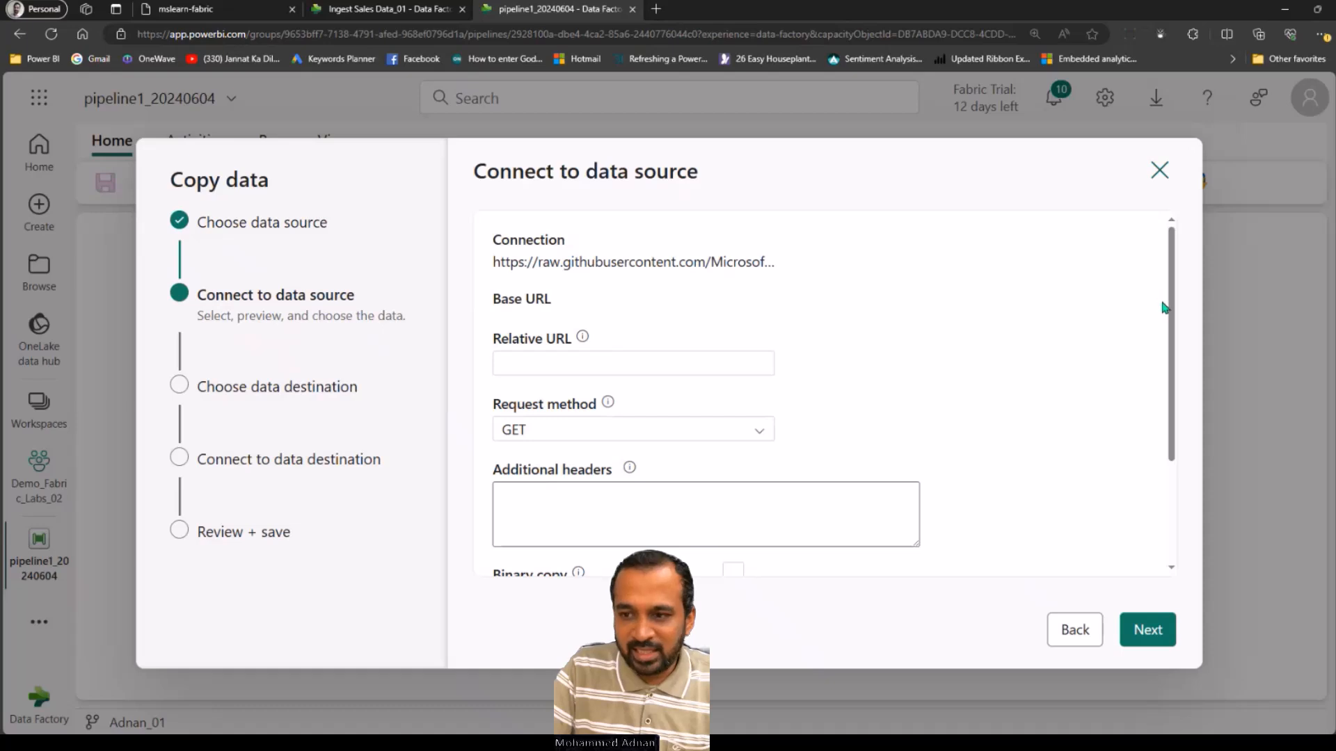
pyautogui.moveTo(1169, 306); pyautogui.dragTo(1178, 586)
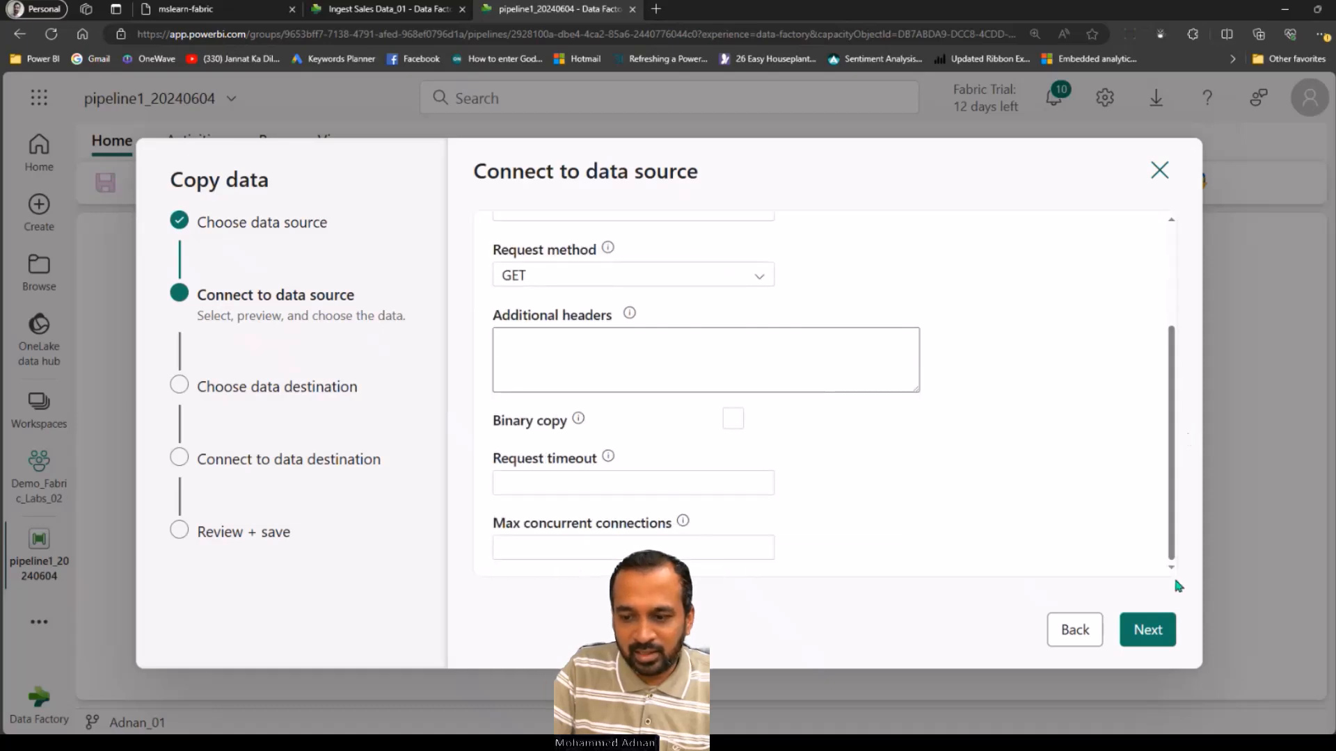
pyautogui.click(1147, 631)
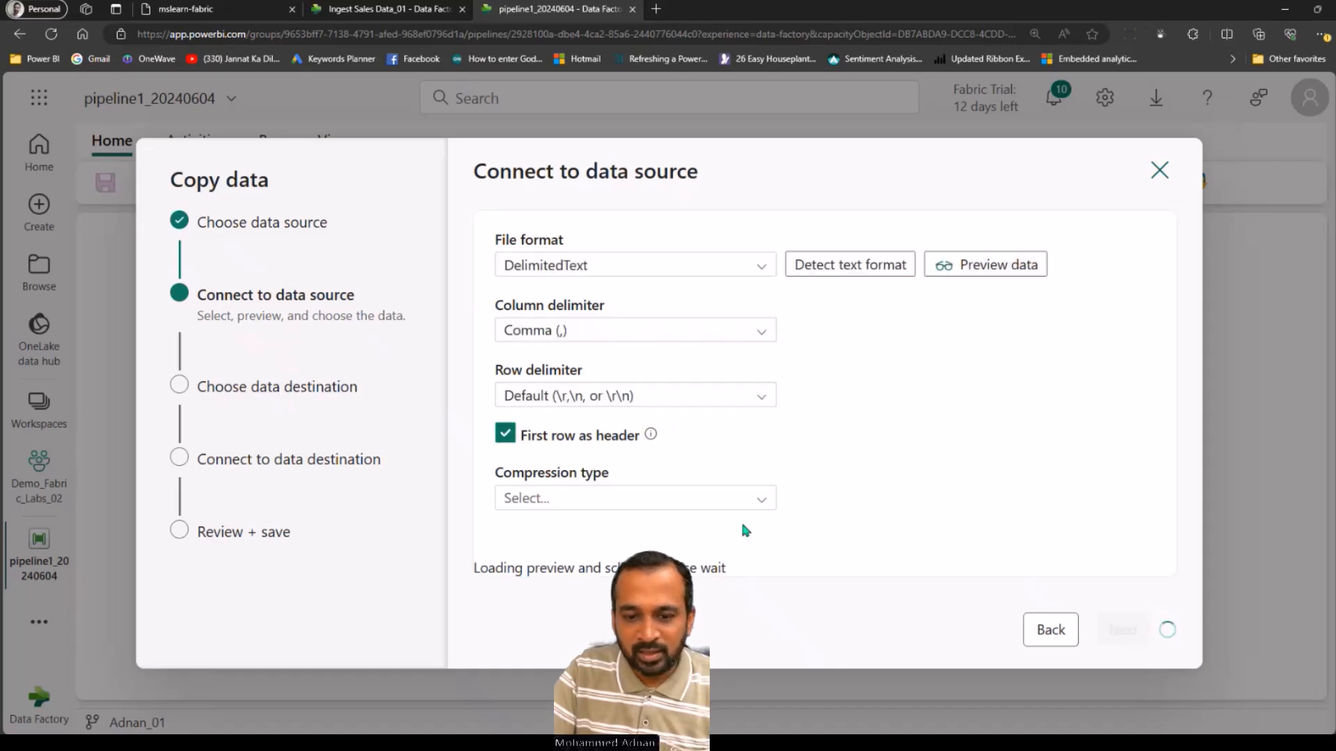
# Keep the source as comma-delimited text with the first row as header and no compression type, and proceed to the destination choice.
pyautogui.click(625, 499)
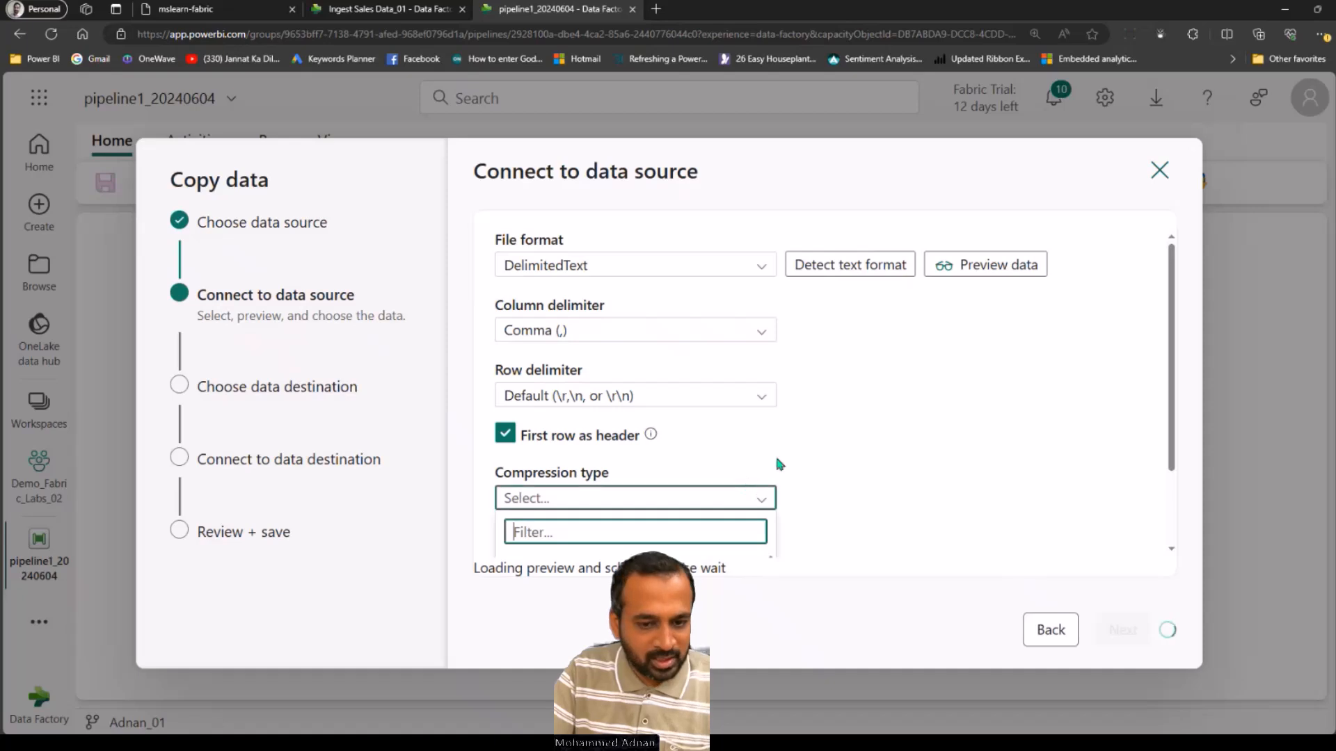
pyautogui.scroll(-2, 775, 454)
pyautogui.scroll(-1, 904, 487)
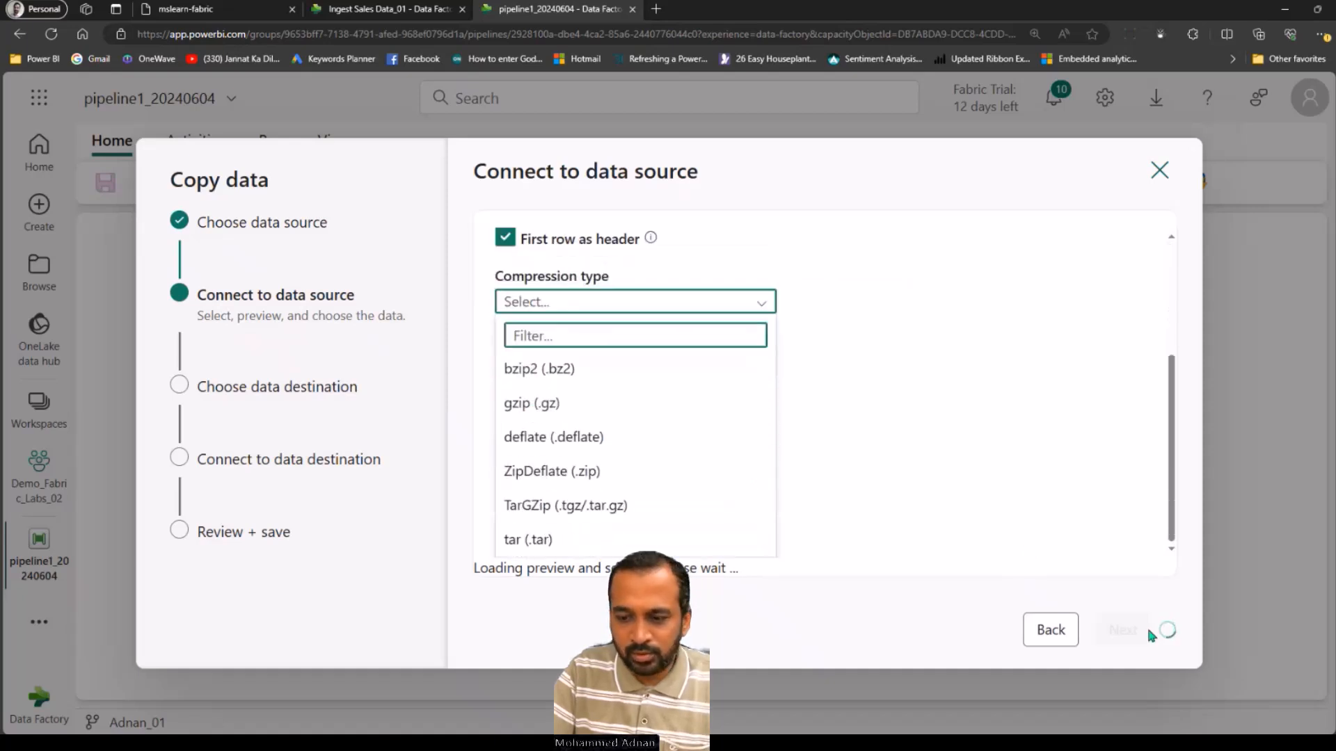
pyautogui.scroll(3, 954, 452)
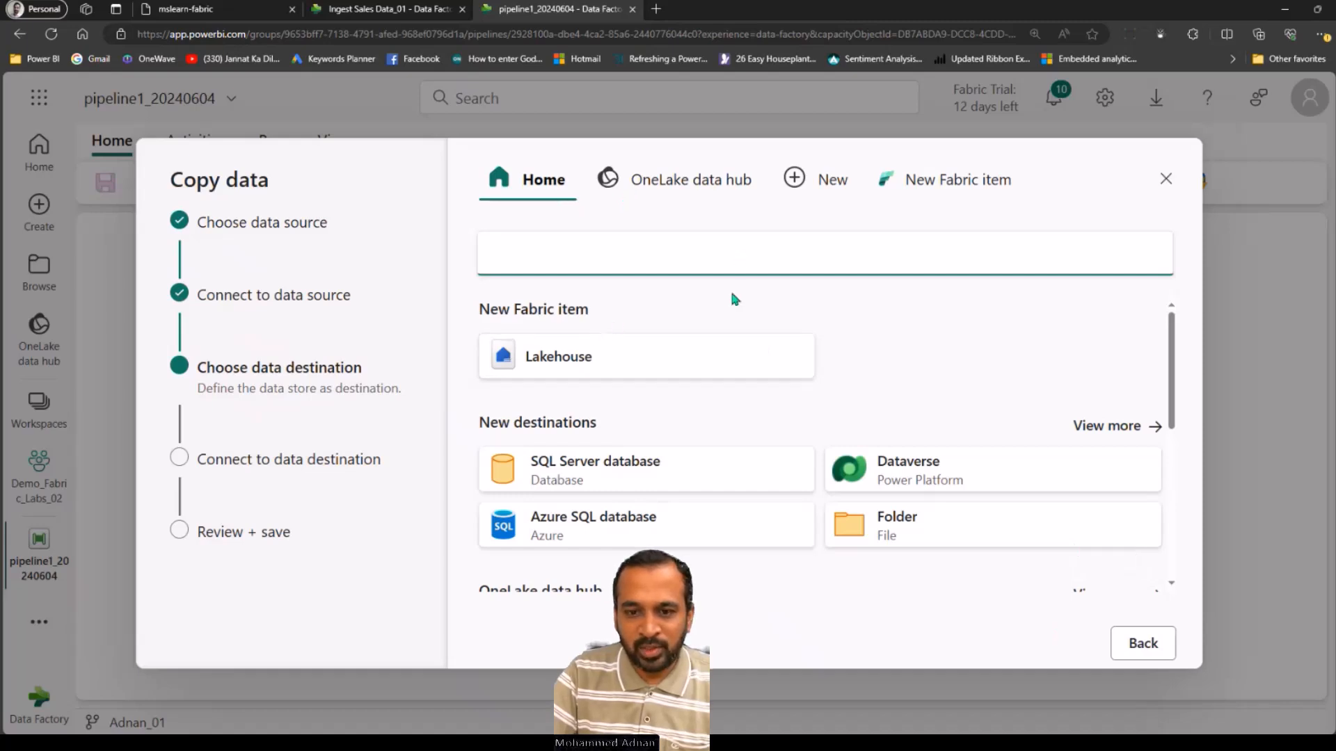
# Create a new lakehouse named DP_20240604_01 as the copy destination and connect to it.
pyautogui.click(695, 184)
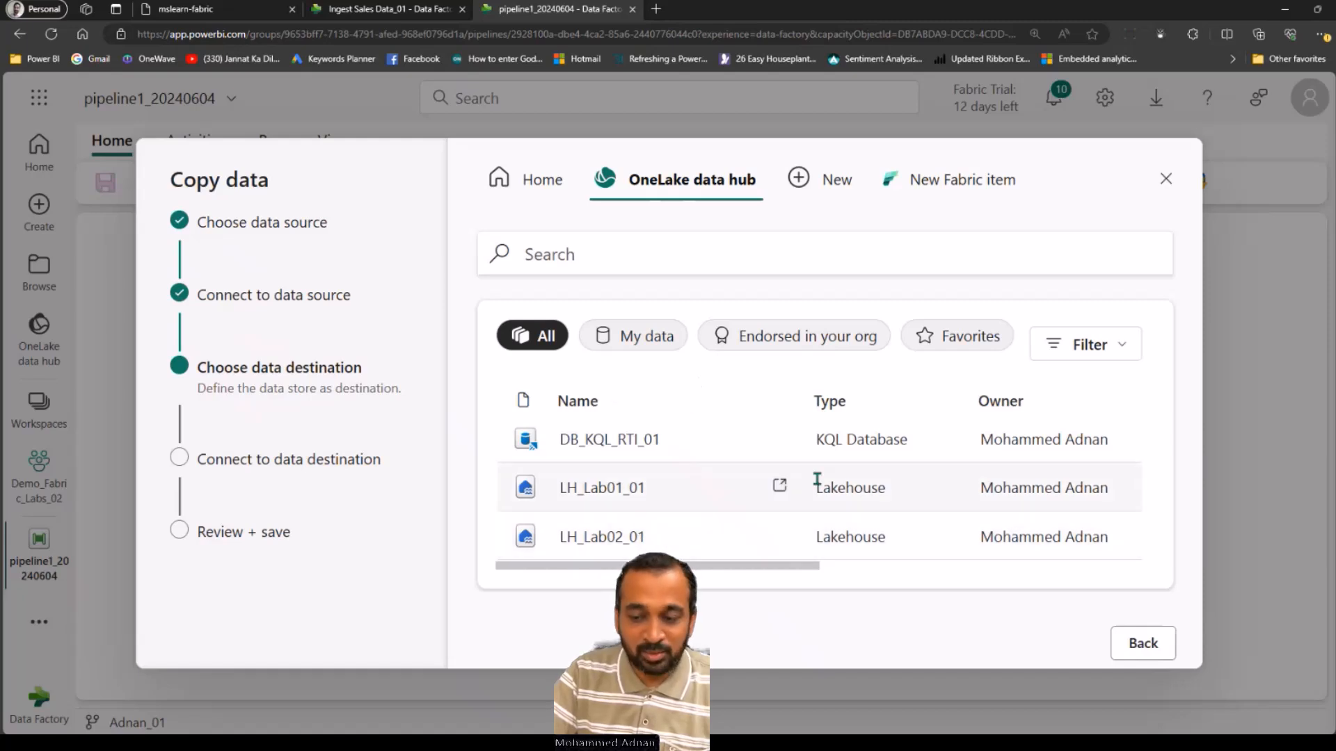
pyautogui.click(537, 180)
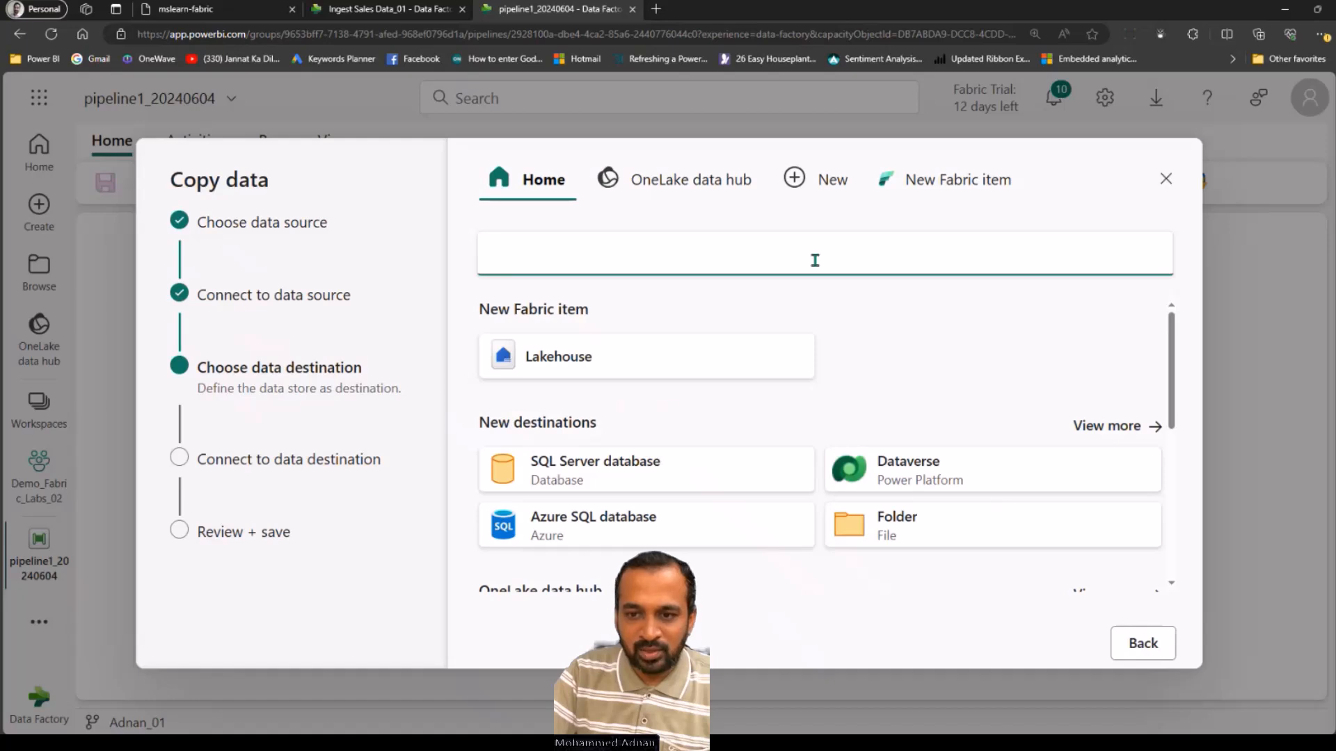
pyautogui.click(791, 182)
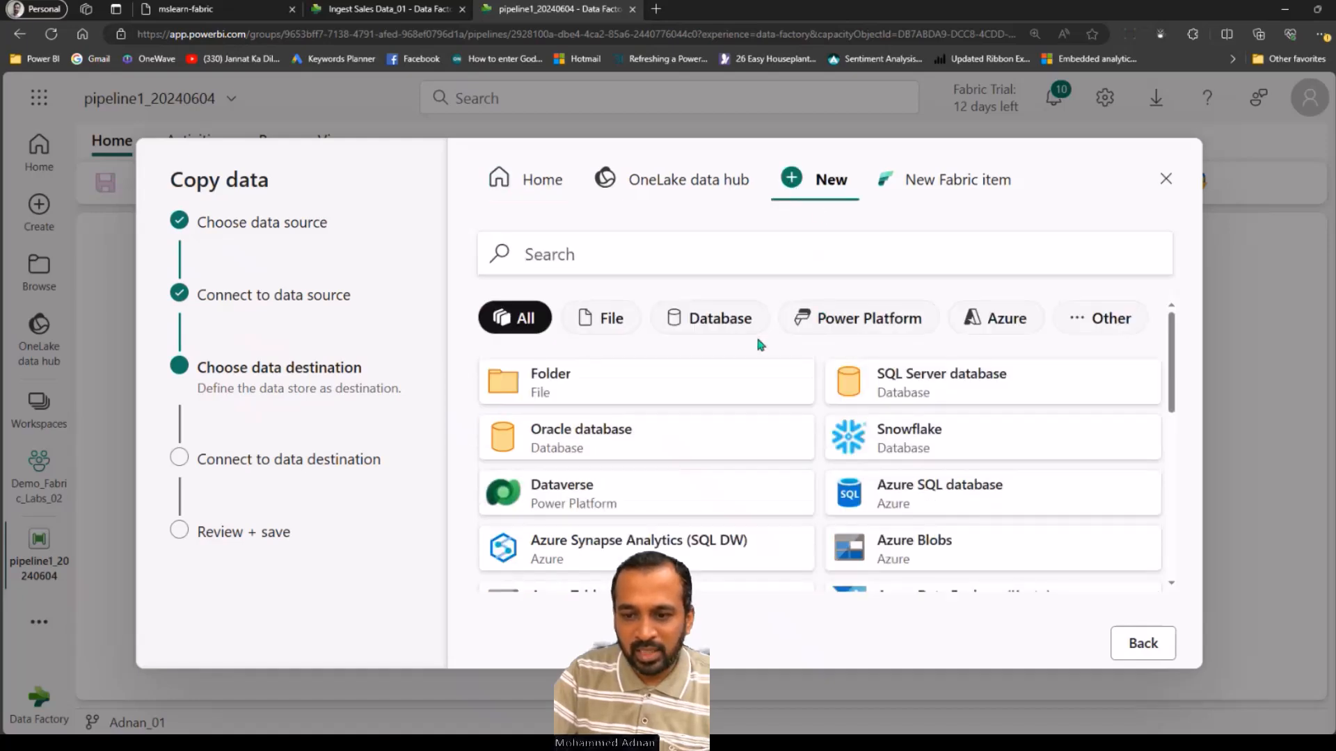
pyautogui.click(946, 183)
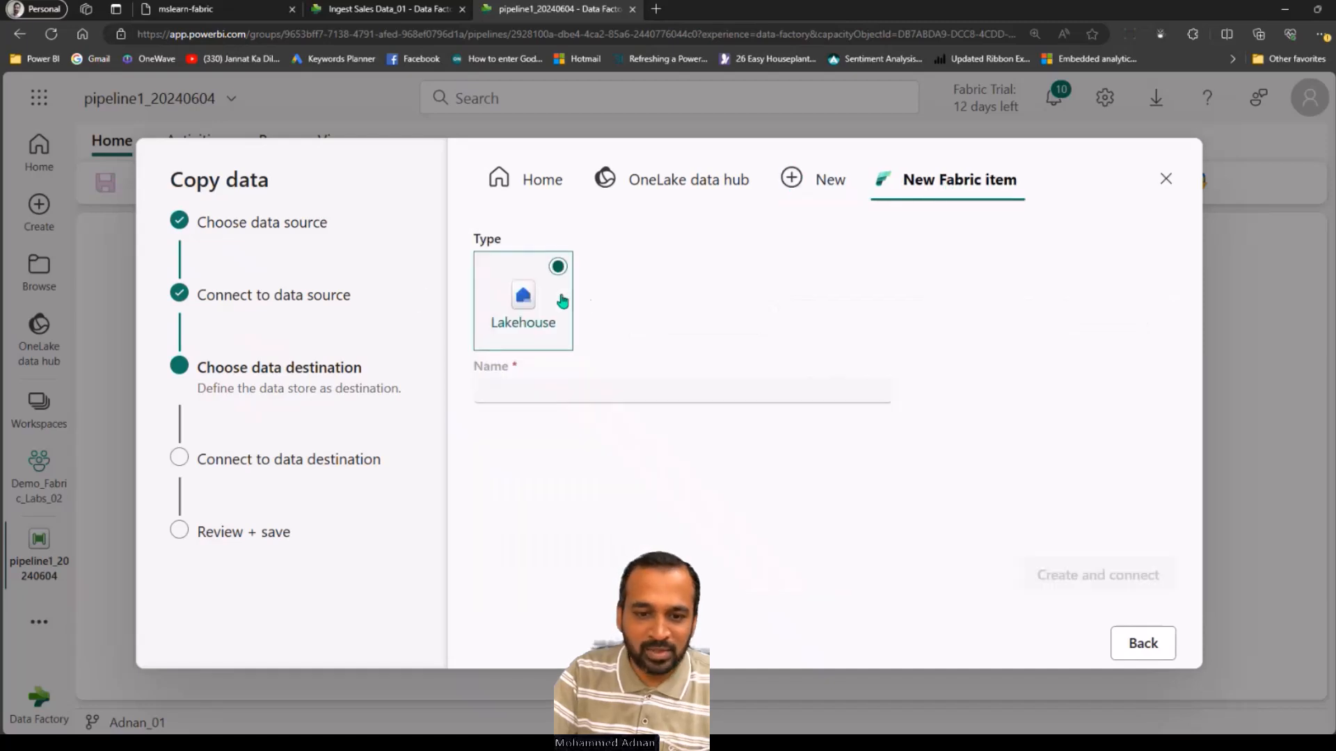
pyautogui.click(512, 390)
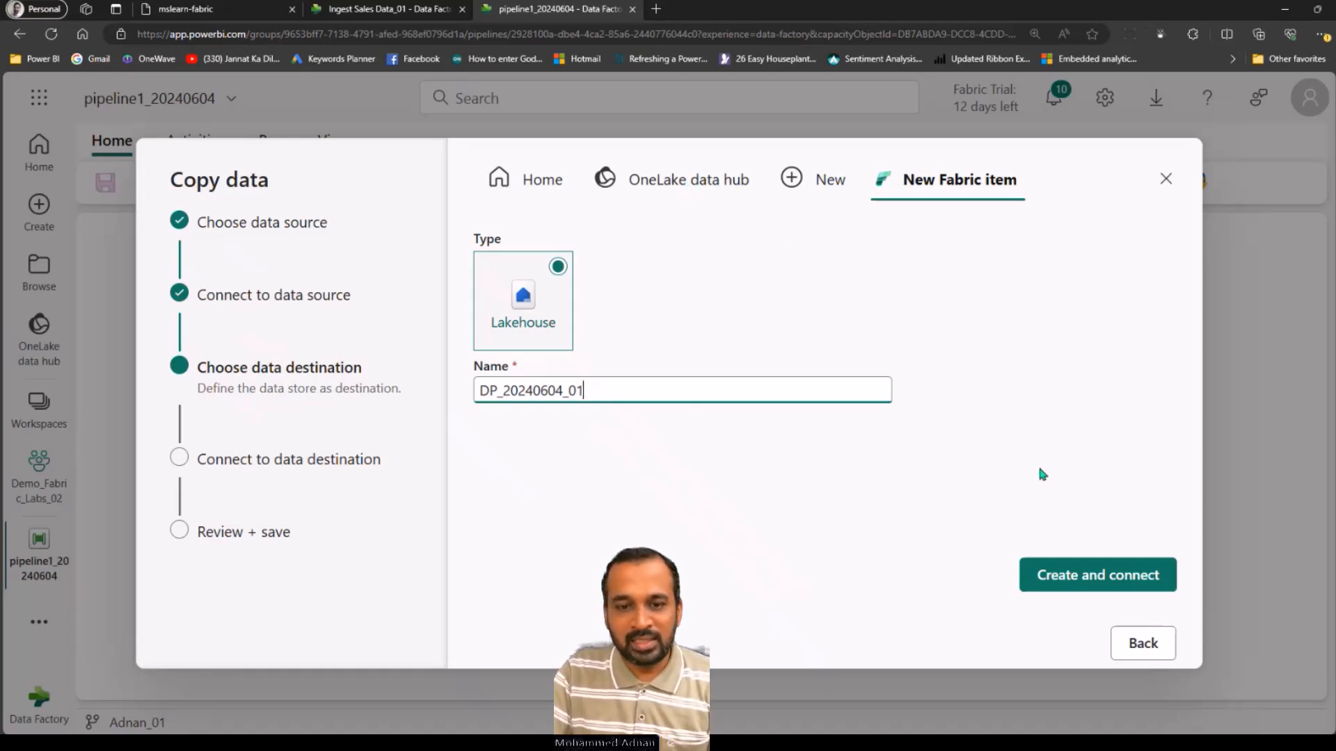
pyautogui.click(1078, 578)
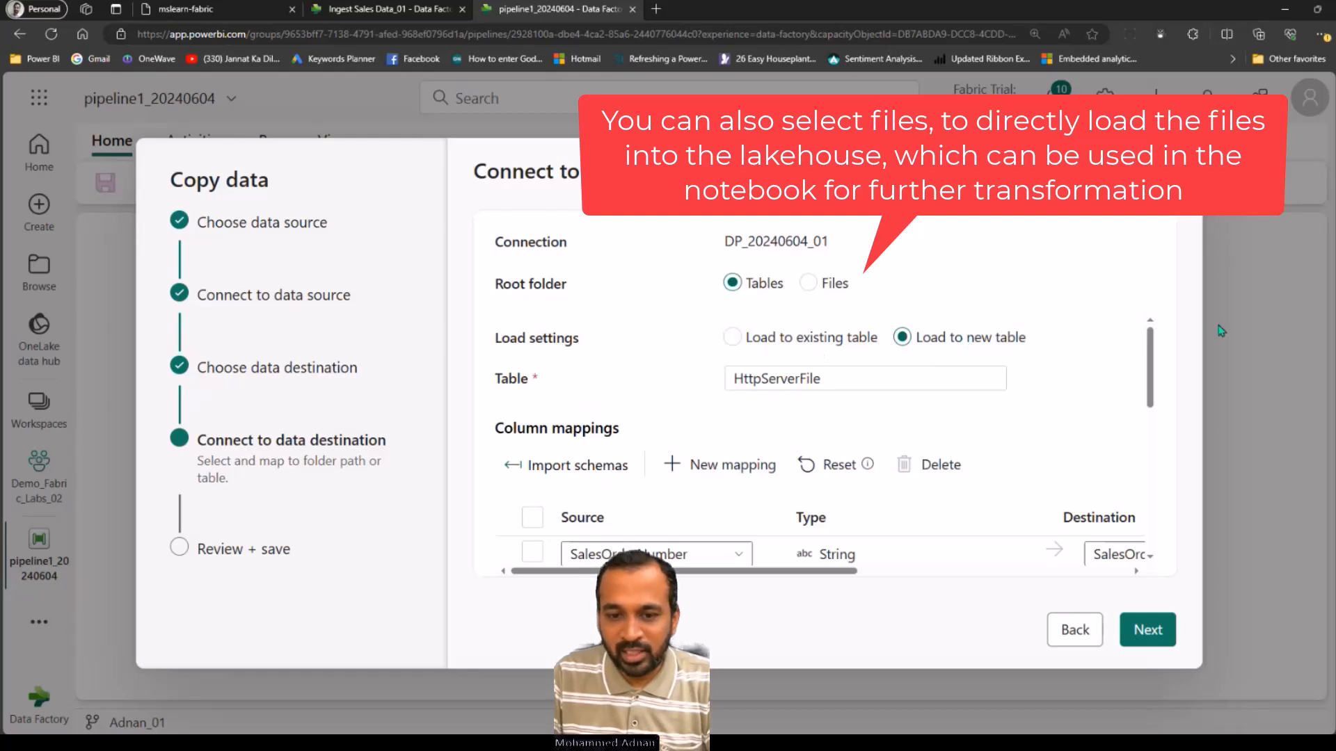
# Set the destination type of the UnitPrice, TaxAmount and Quantity columns to decimal in the column mappings.
pyautogui.moveTo(1155, 363); pyautogui.dragTo(1153, 418)
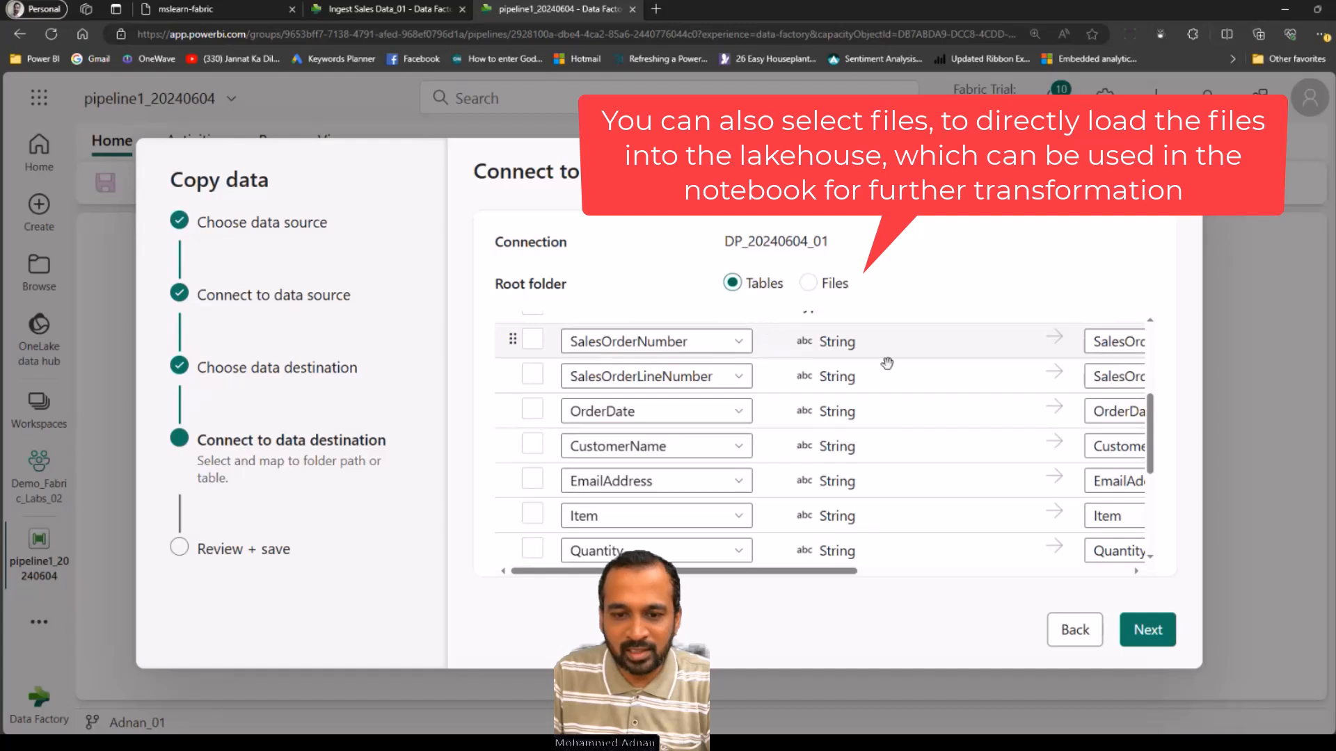
pyautogui.moveTo(828, 571); pyautogui.dragTo(1135, 577)
pyautogui.moveTo(1153, 429); pyautogui.dragTo(1155, 476)
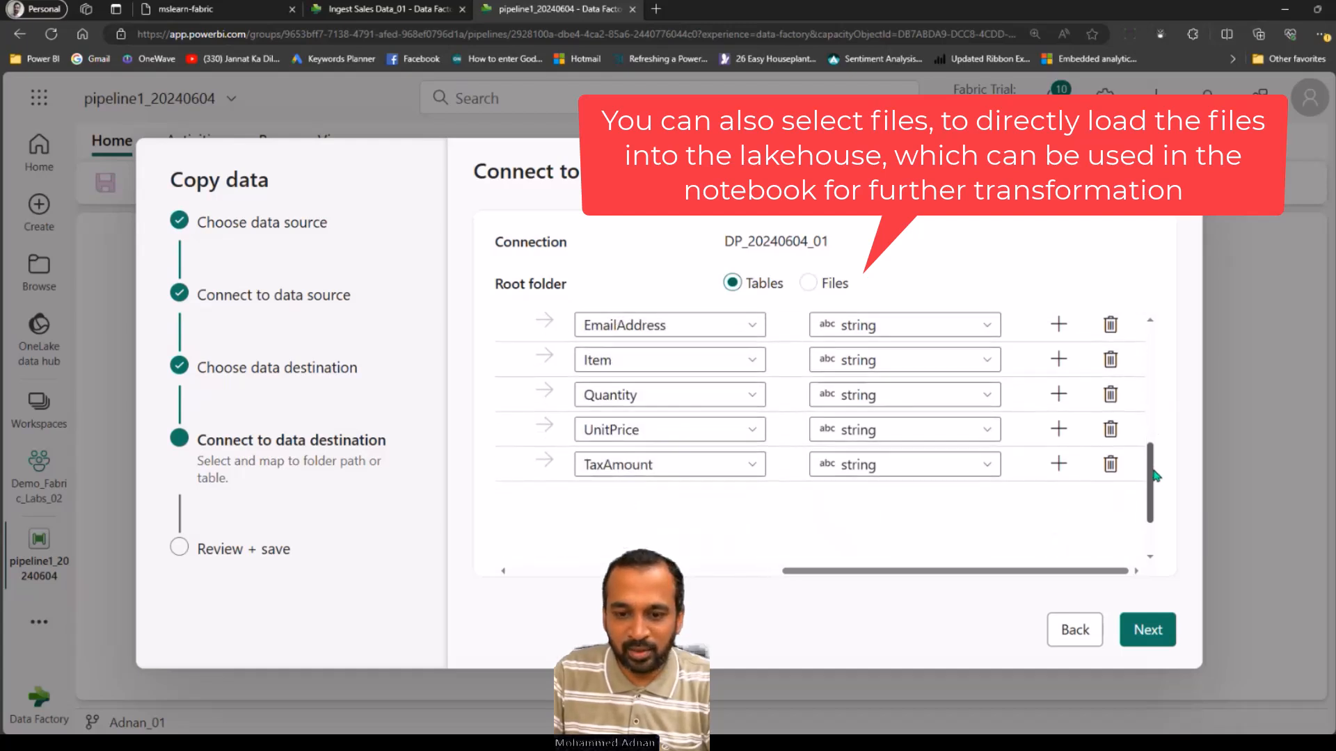
pyautogui.moveTo(1017, 573); pyautogui.dragTo(1055, 512)
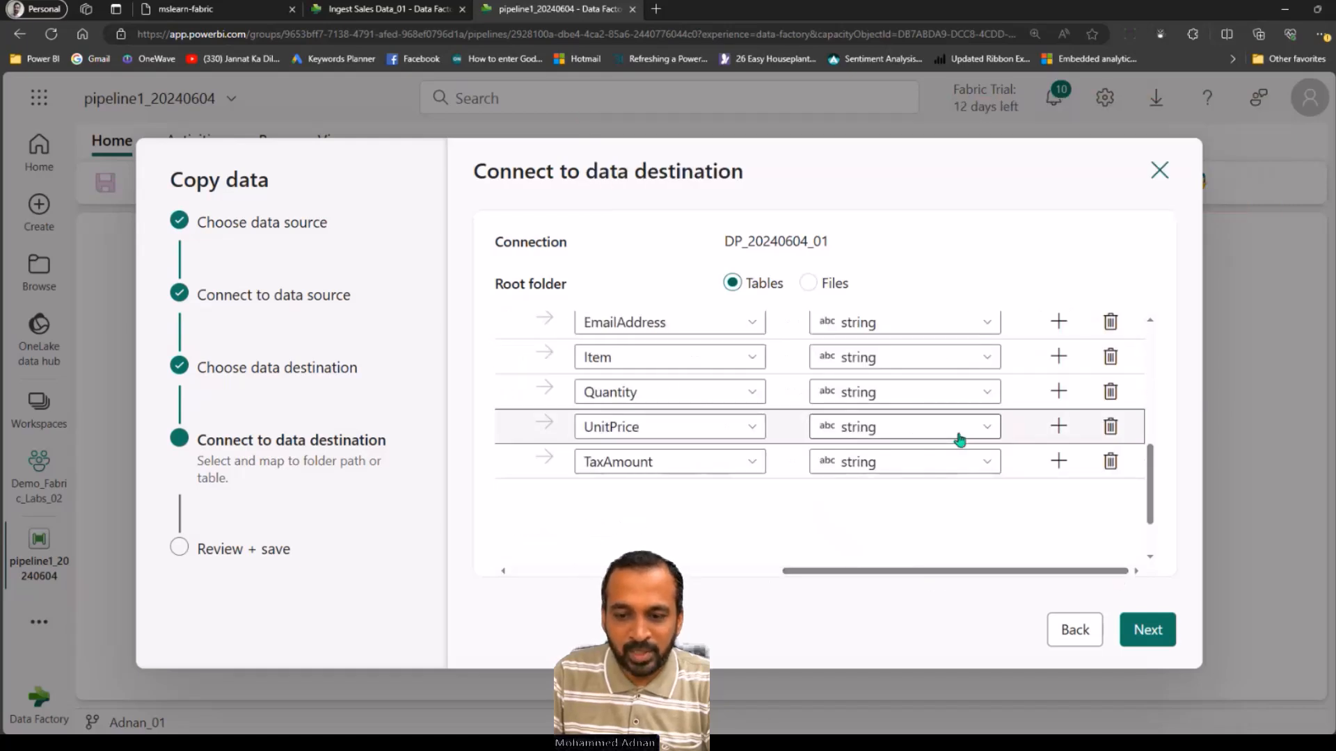
pyautogui.click(956, 437)
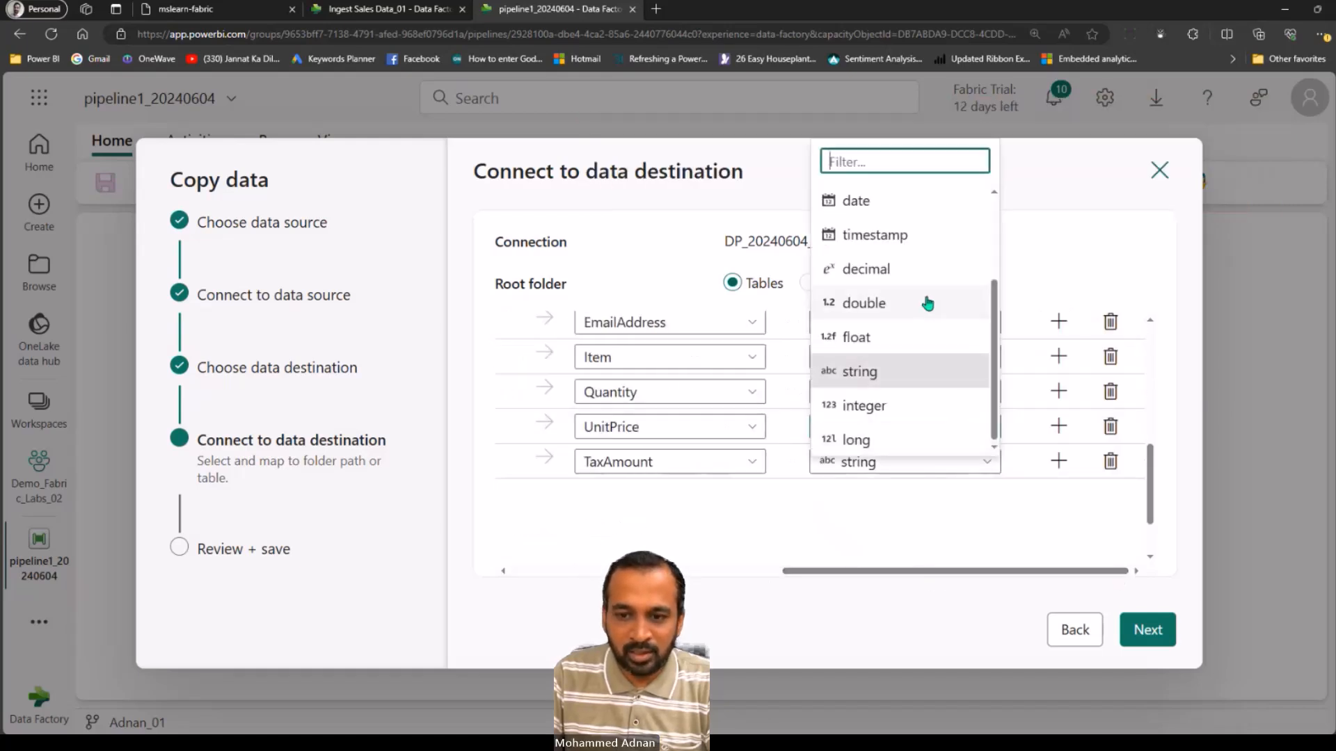
pyautogui.click(891, 274)
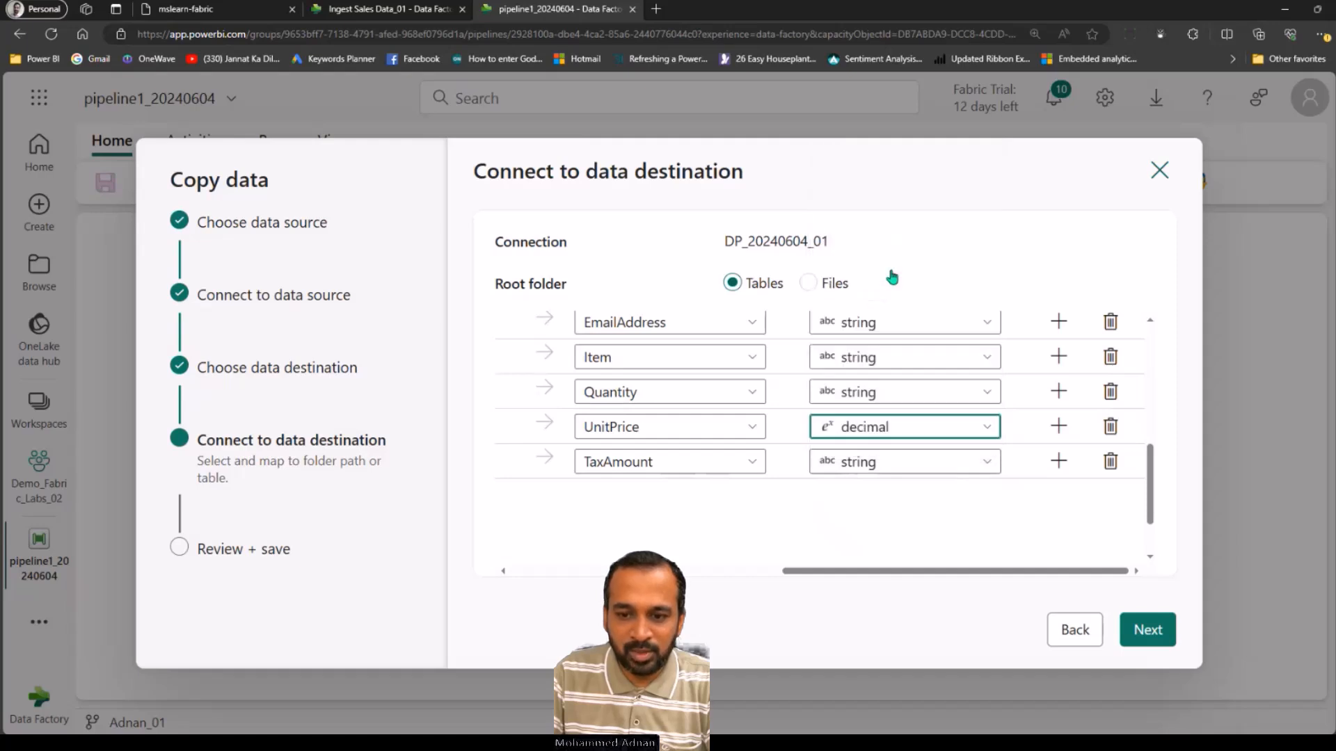
pyautogui.click(897, 471)
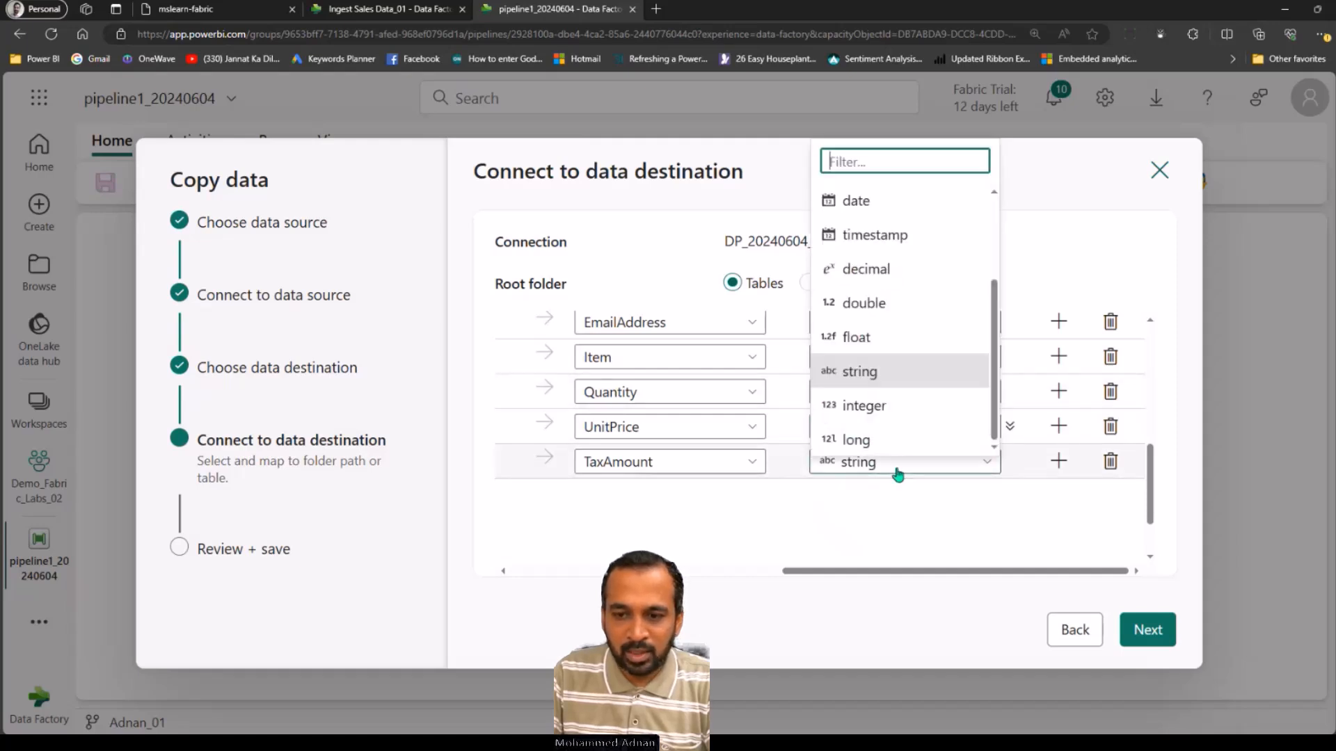
pyautogui.click(886, 269)
pyautogui.click(870, 392)
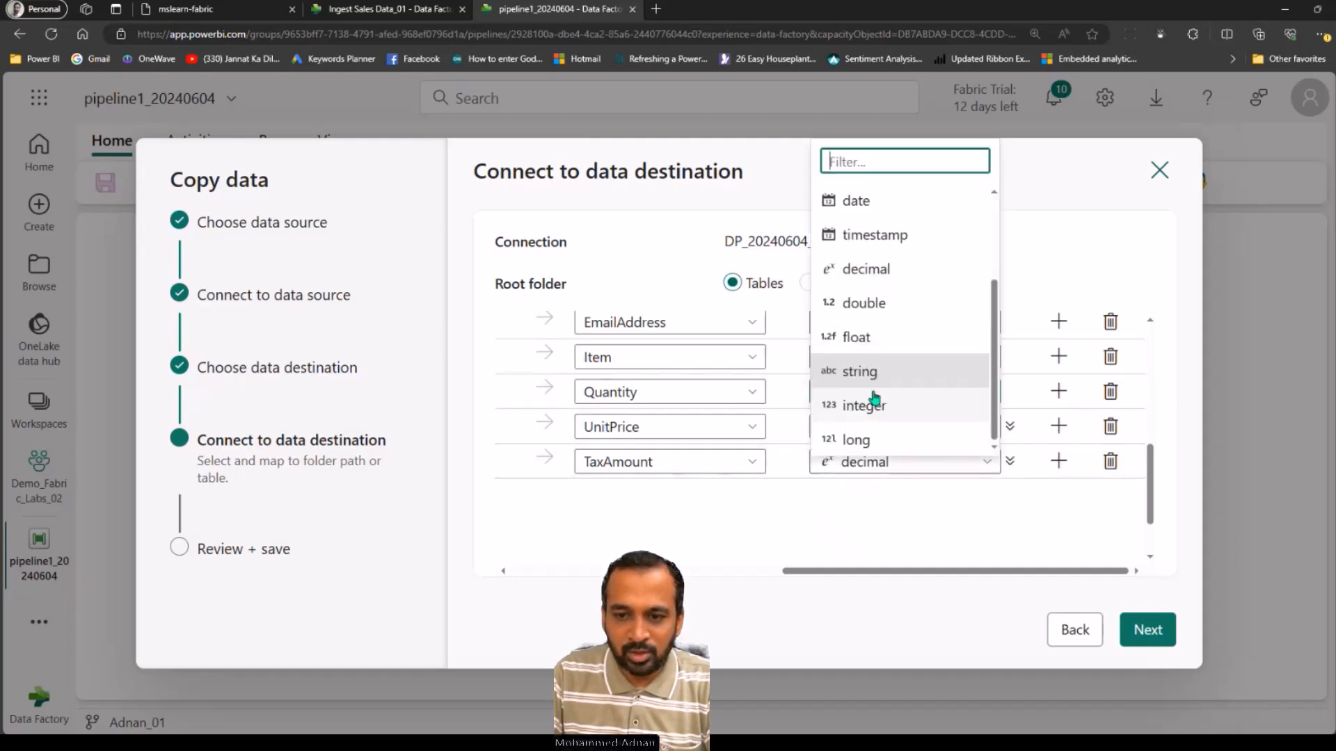
pyautogui.click(887, 270)
# Set the destination type of the OrderDate column to date.
pyautogui.moveTo(1153, 485); pyautogui.dragTo(1153, 425)
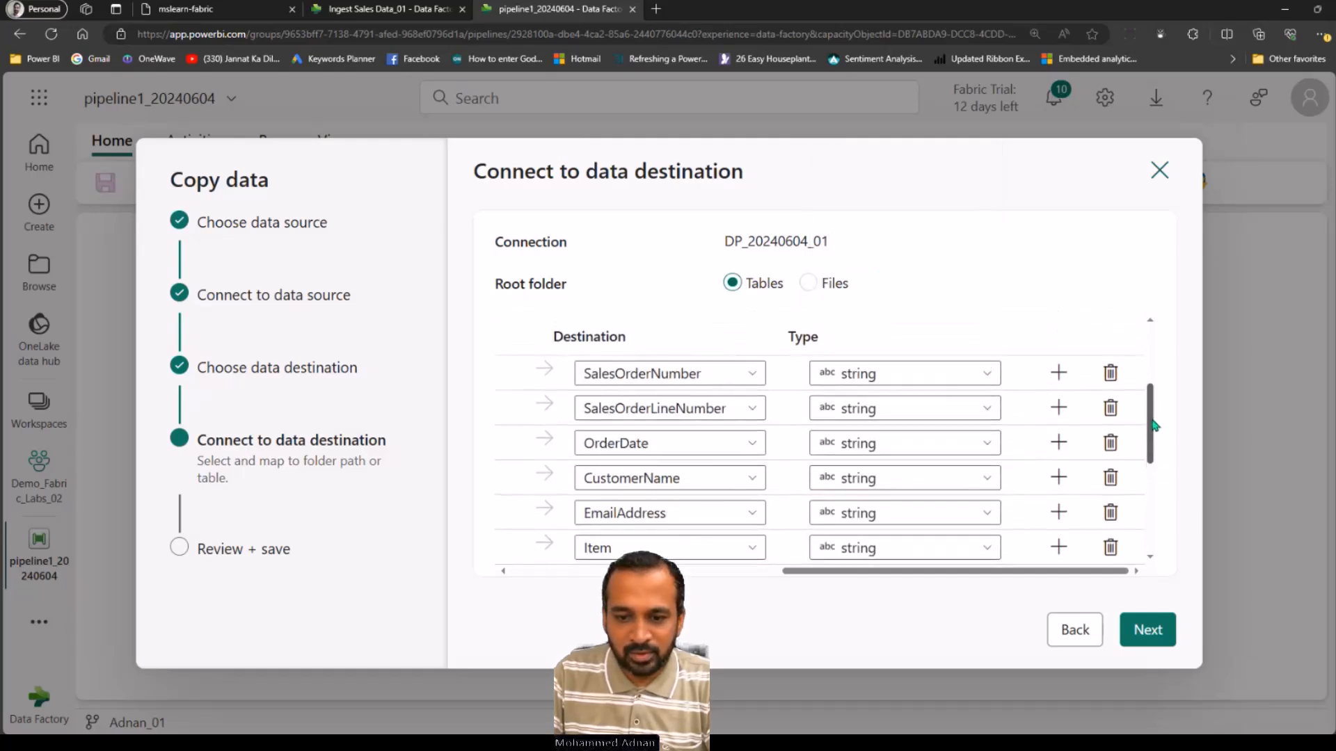
pyautogui.click(892, 445)
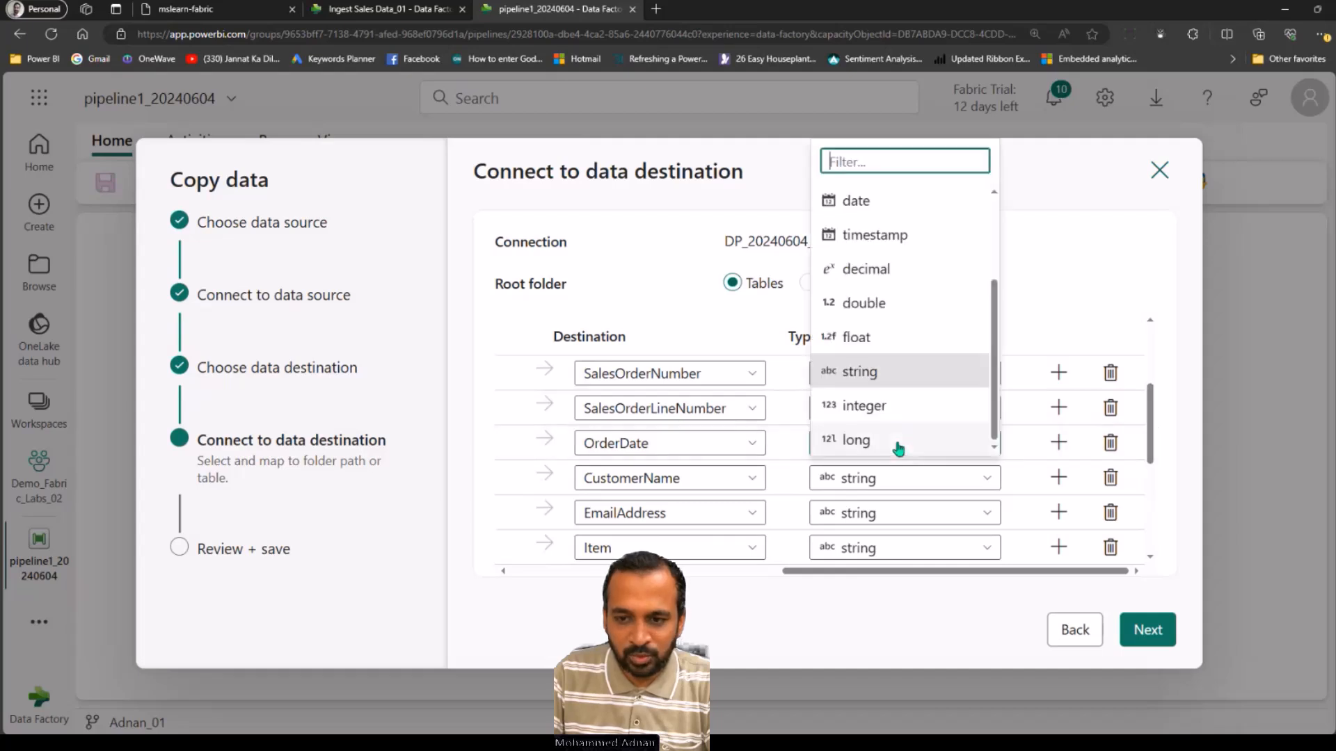
pyautogui.click(901, 202)
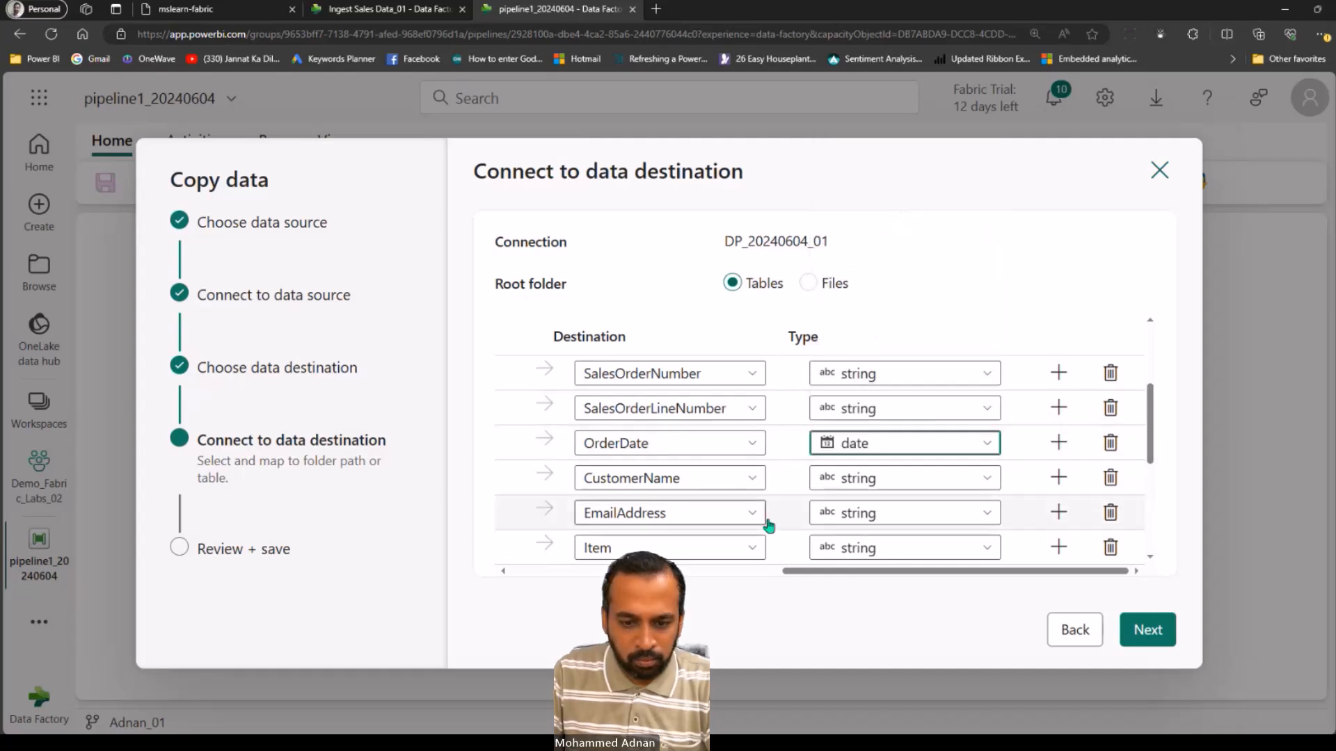
pyautogui.click(883, 527)
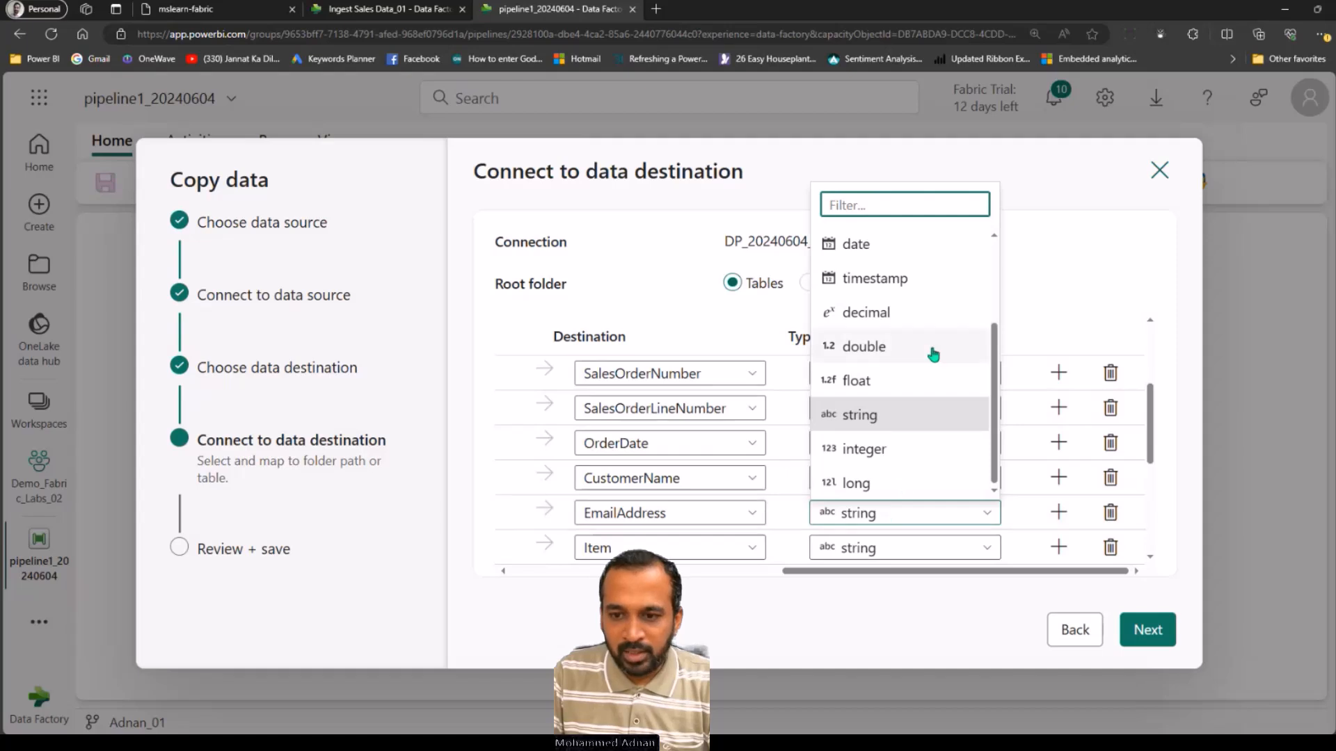
pyautogui.moveTo(995, 346); pyautogui.dragTo(1007, 236)
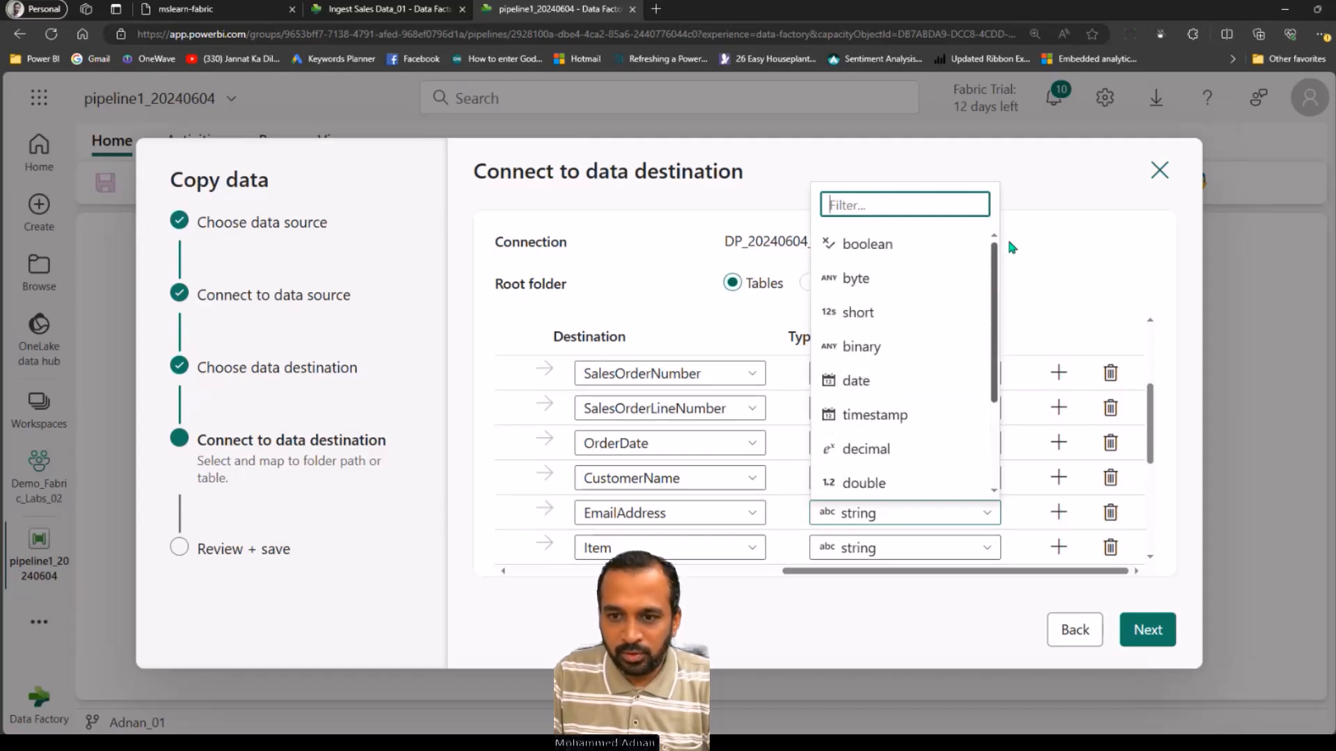
pyautogui.click(1113, 287)
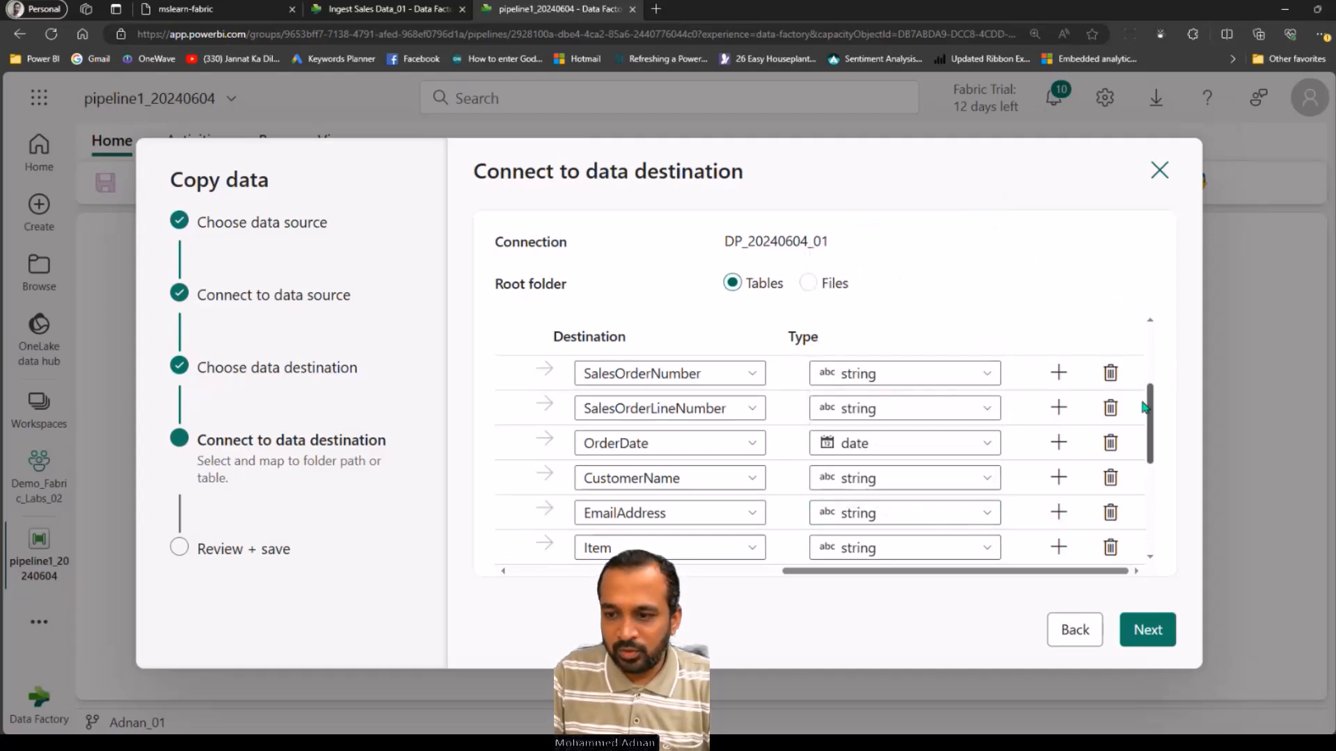
# Accept the column mappings, save and run the copy with immediate data transfer, and enlarge the run output to check its status.
pyautogui.moveTo(1153, 407); pyautogui.dragTo(1155, 524)
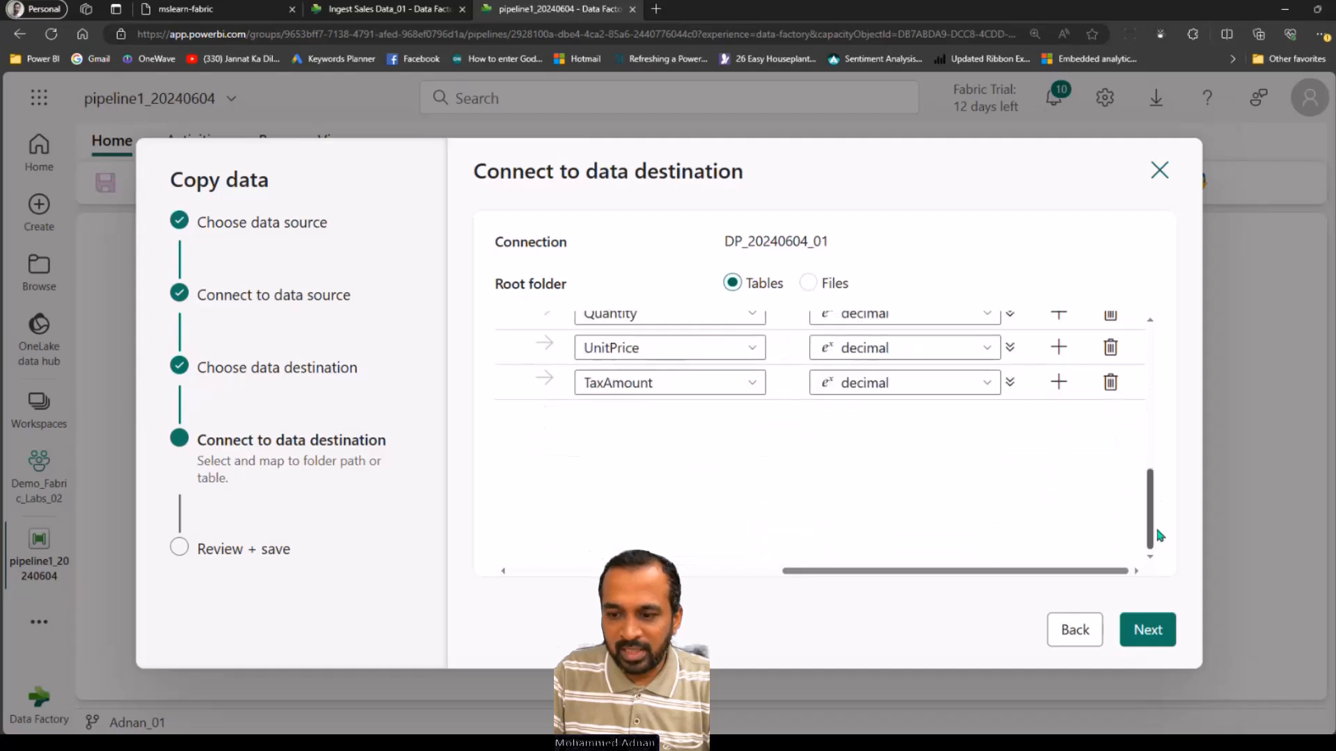
pyautogui.click(1144, 630)
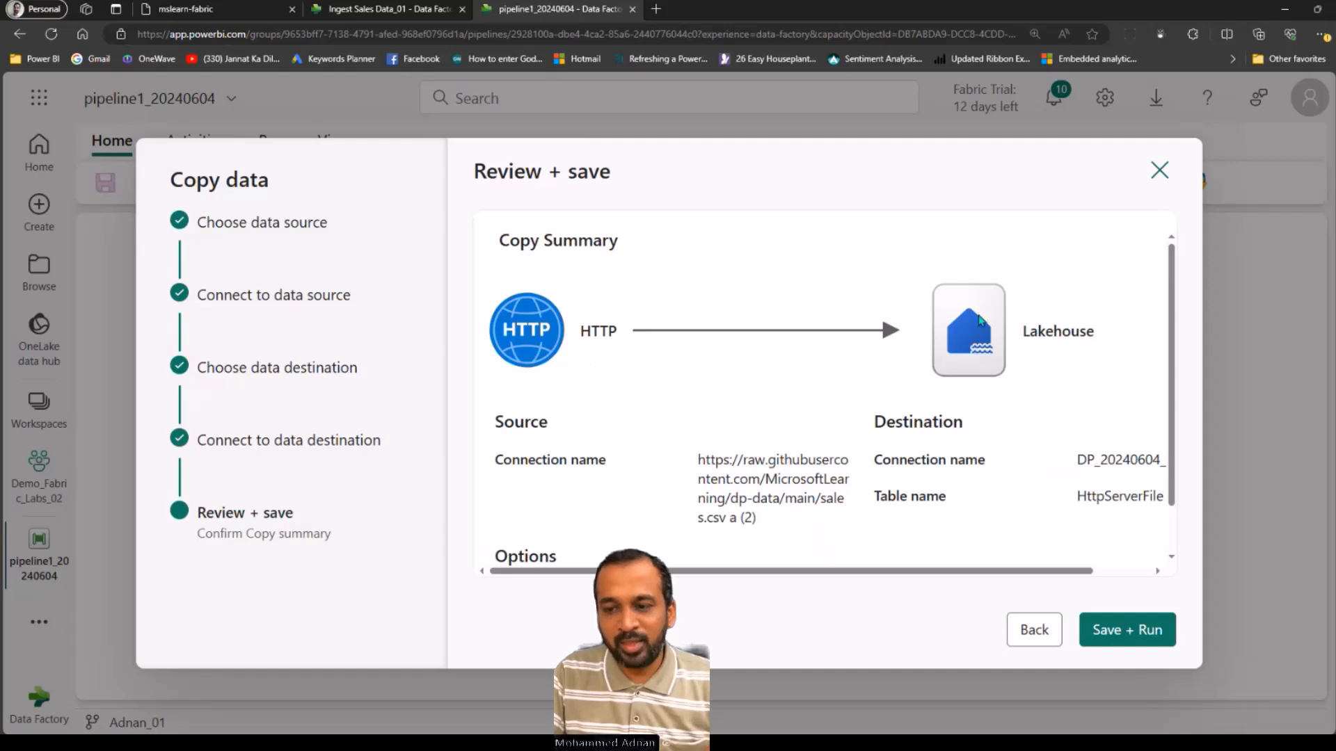
pyautogui.scroll(-2, 1174, 325)
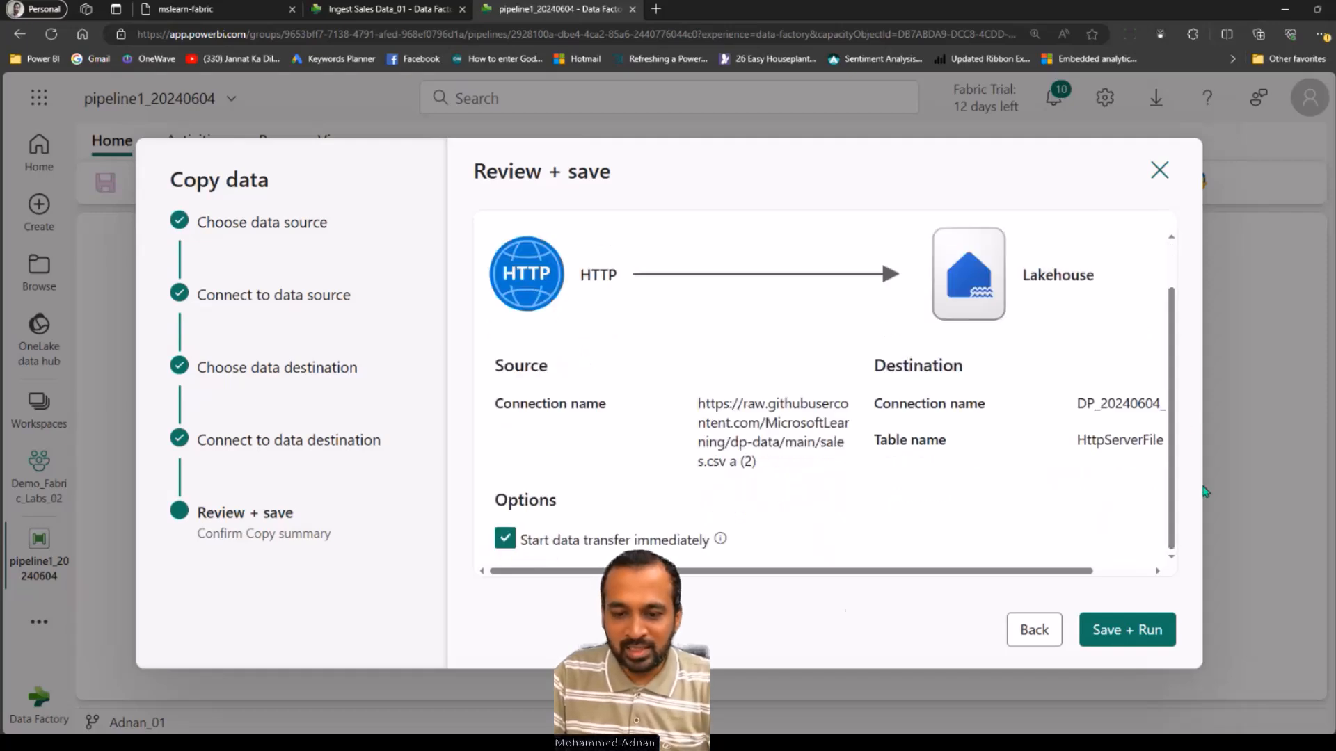
pyautogui.click(1130, 627)
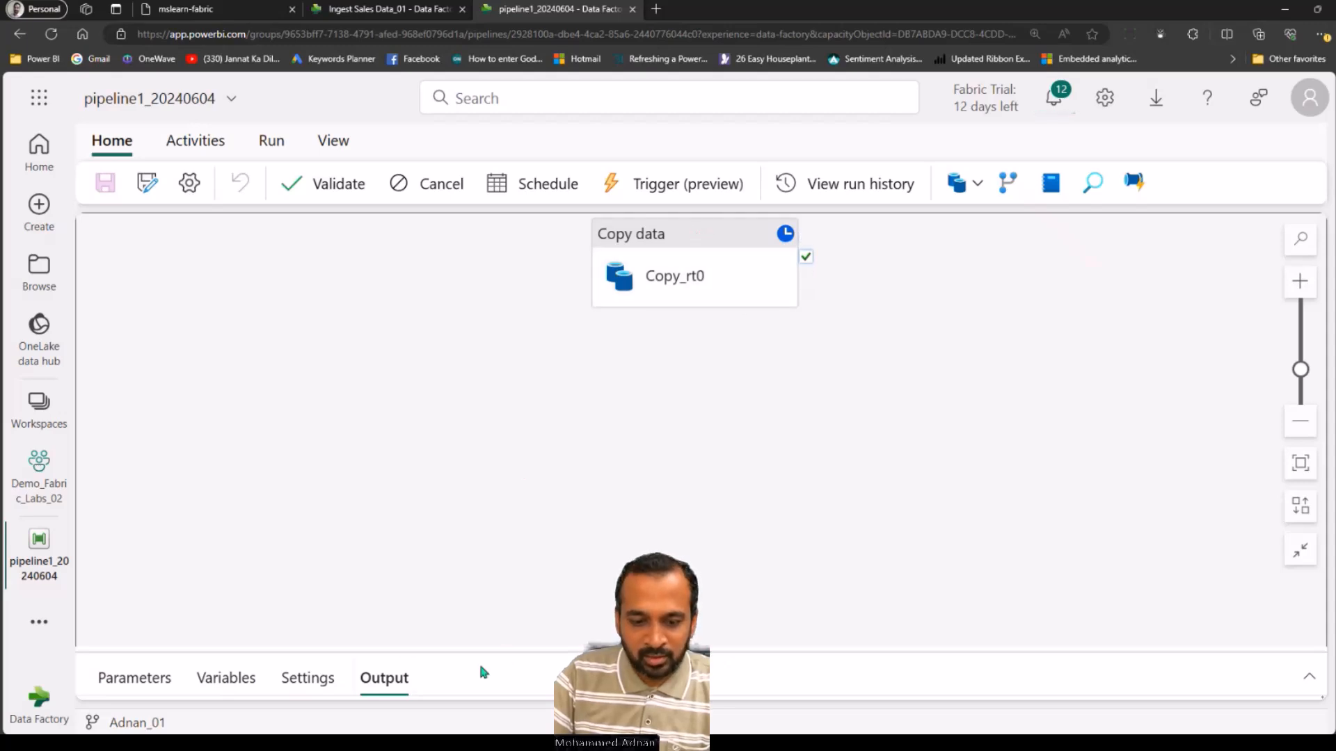
pyautogui.moveTo(699, 648); pyautogui.dragTo(704, 363)
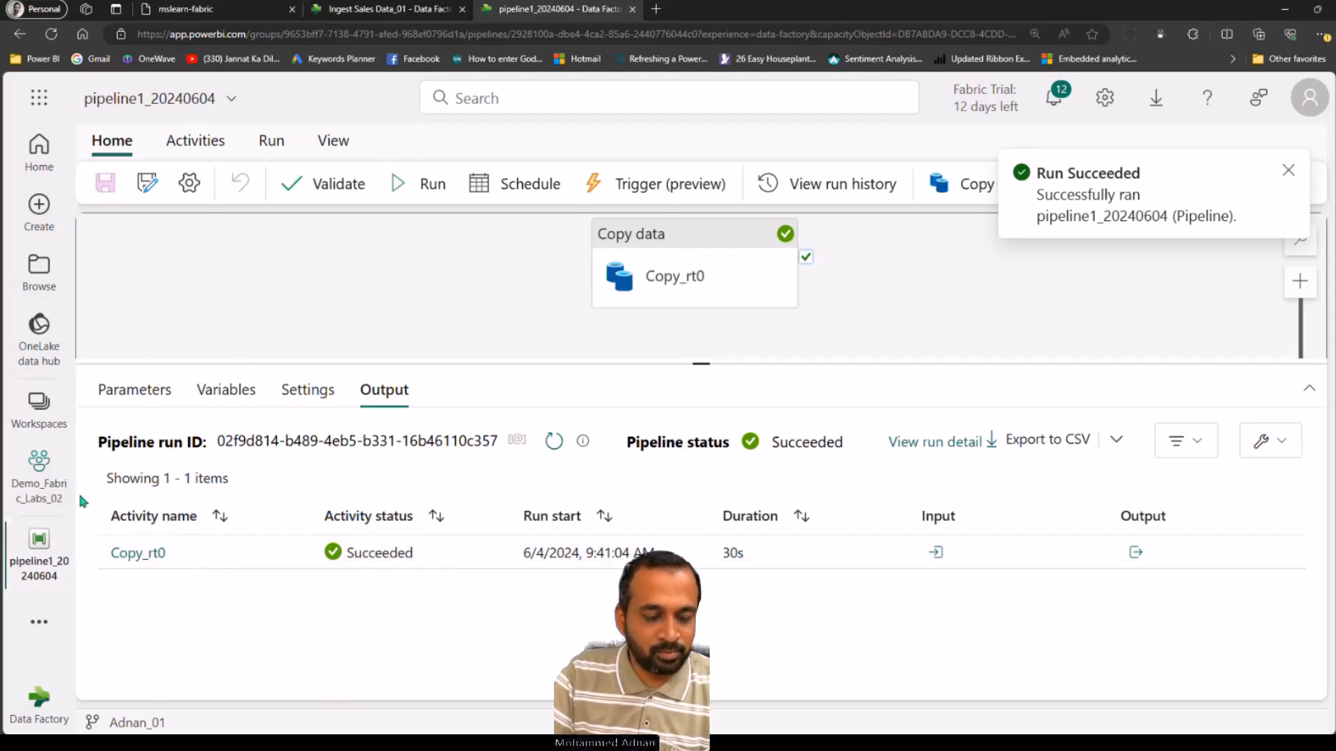
pyautogui.moveTo(490, 440)
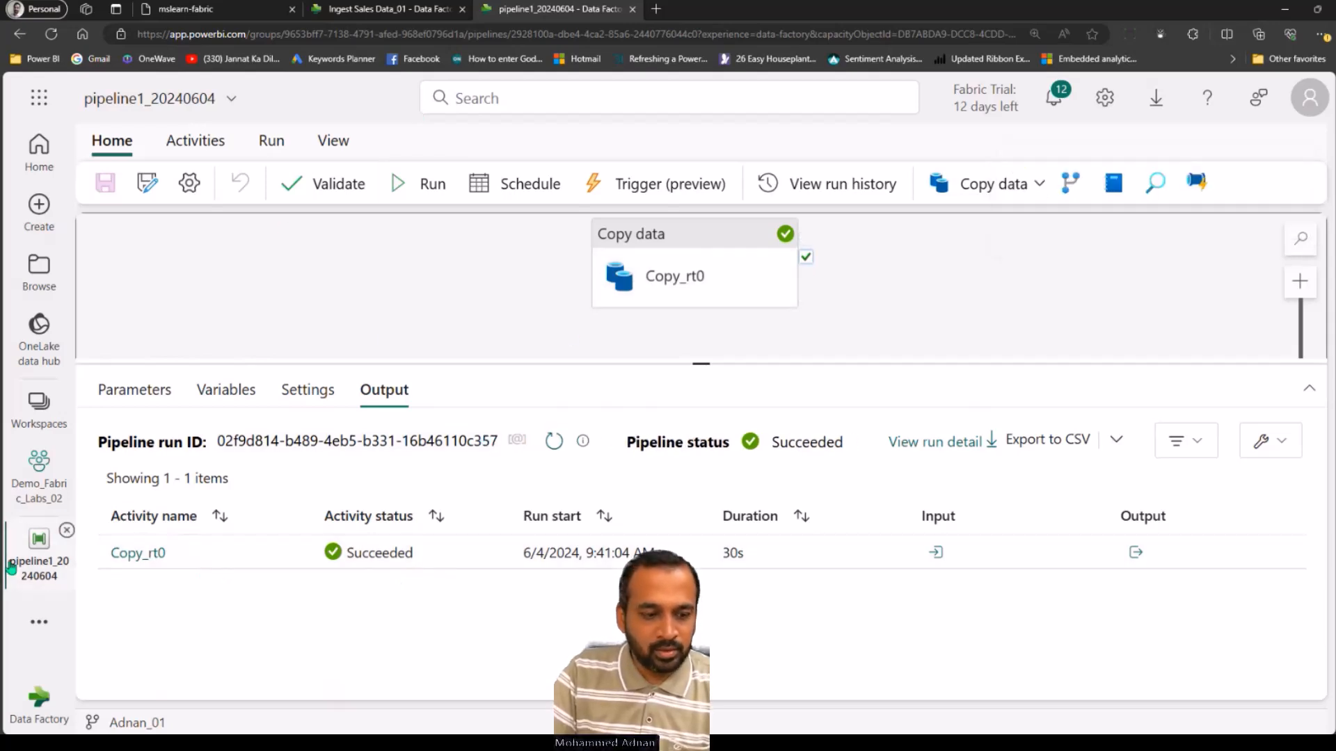
# Open the DP_20240604_01 lakehouse from the Demo_Fabric_Labs_02 workspace and rename its HttpServerFile table to Sales.
pyautogui.click(39, 453)
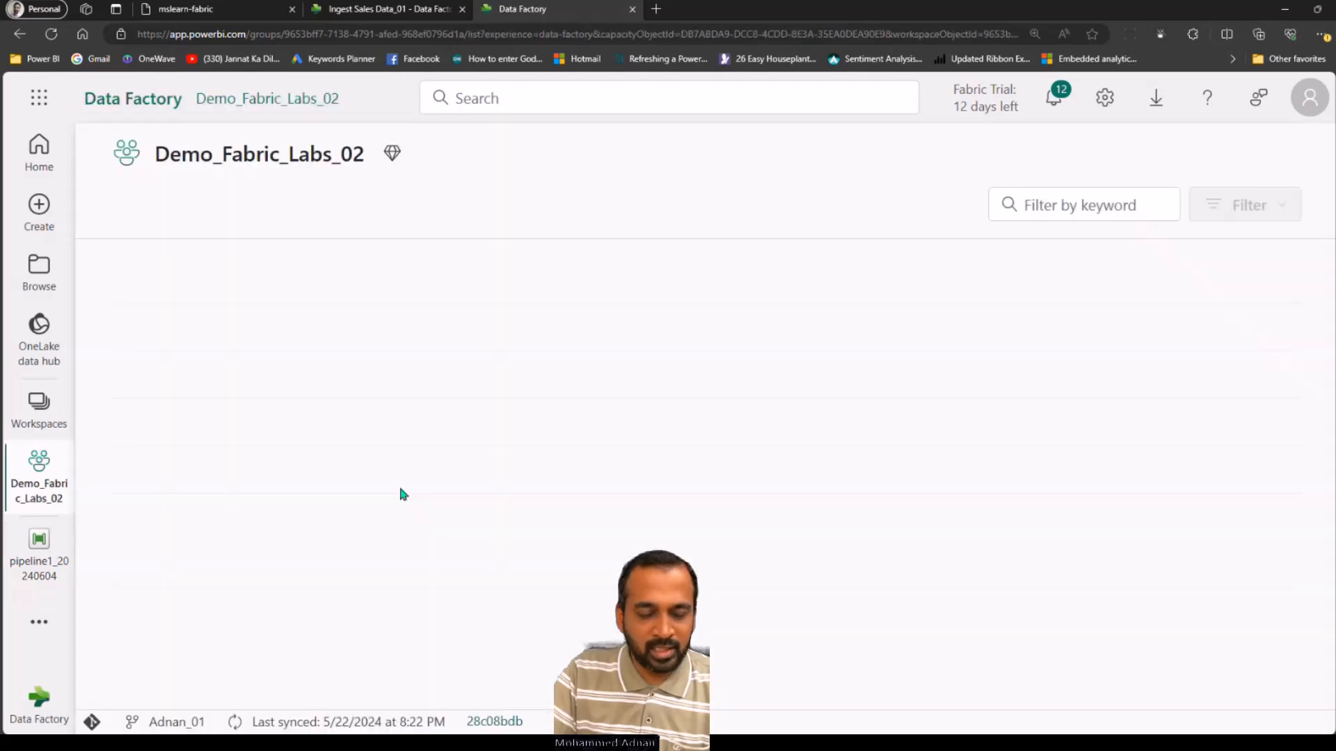
pyautogui.click(249, 522)
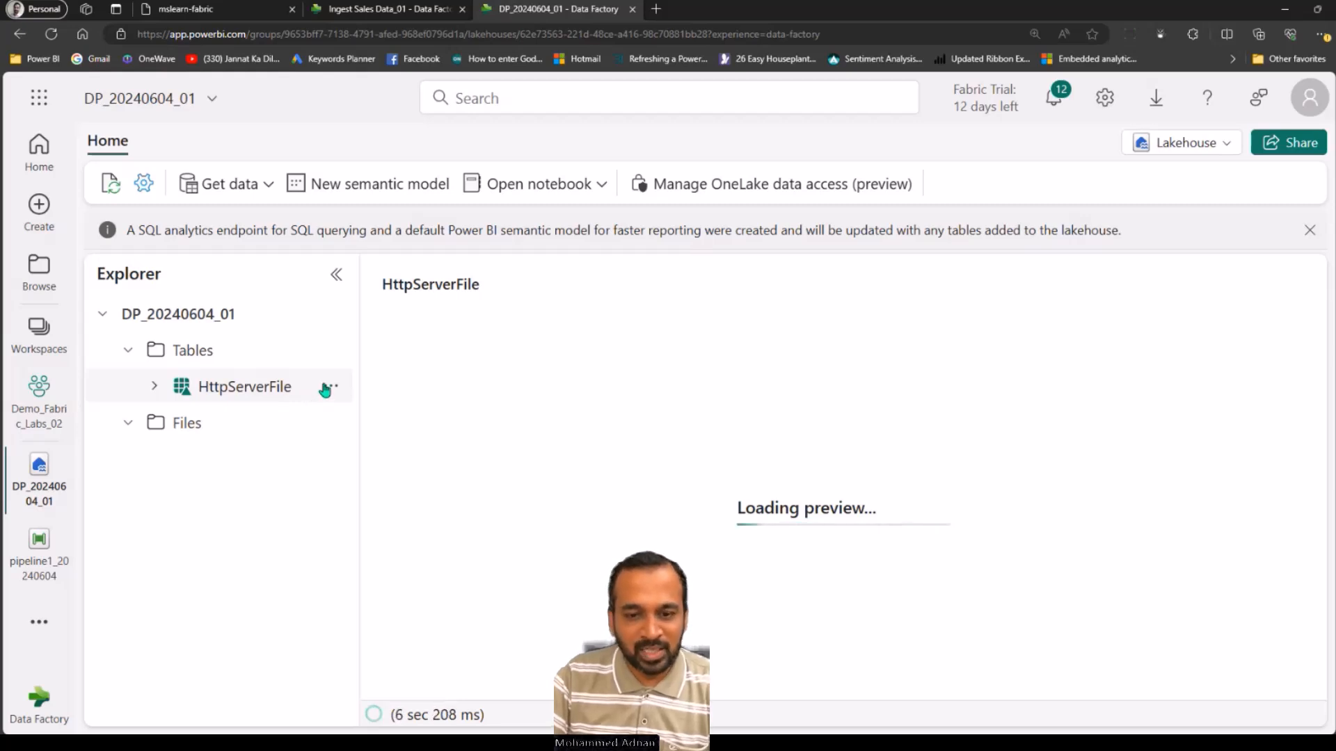
pyautogui.click(332, 385)
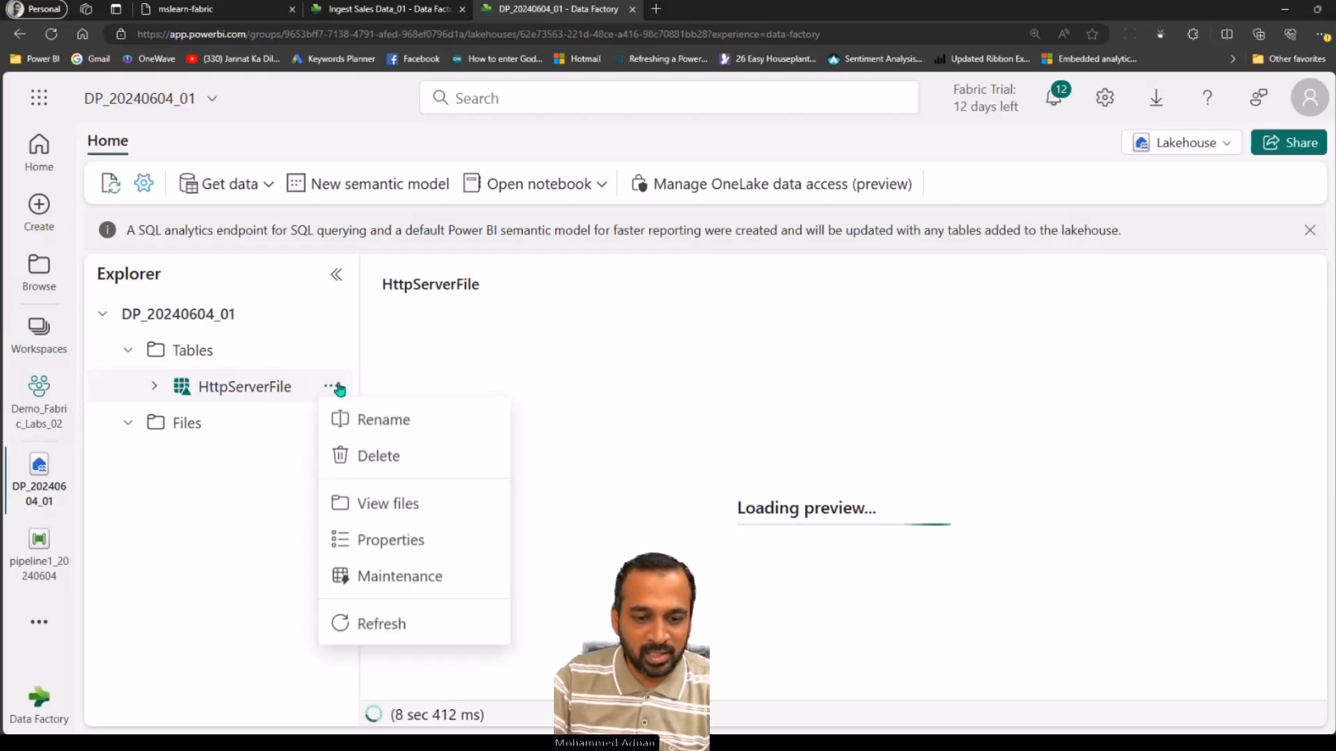
pyautogui.click(420, 423)
pyautogui.moveTo(656, 436); pyautogui.dragTo(546, 436)
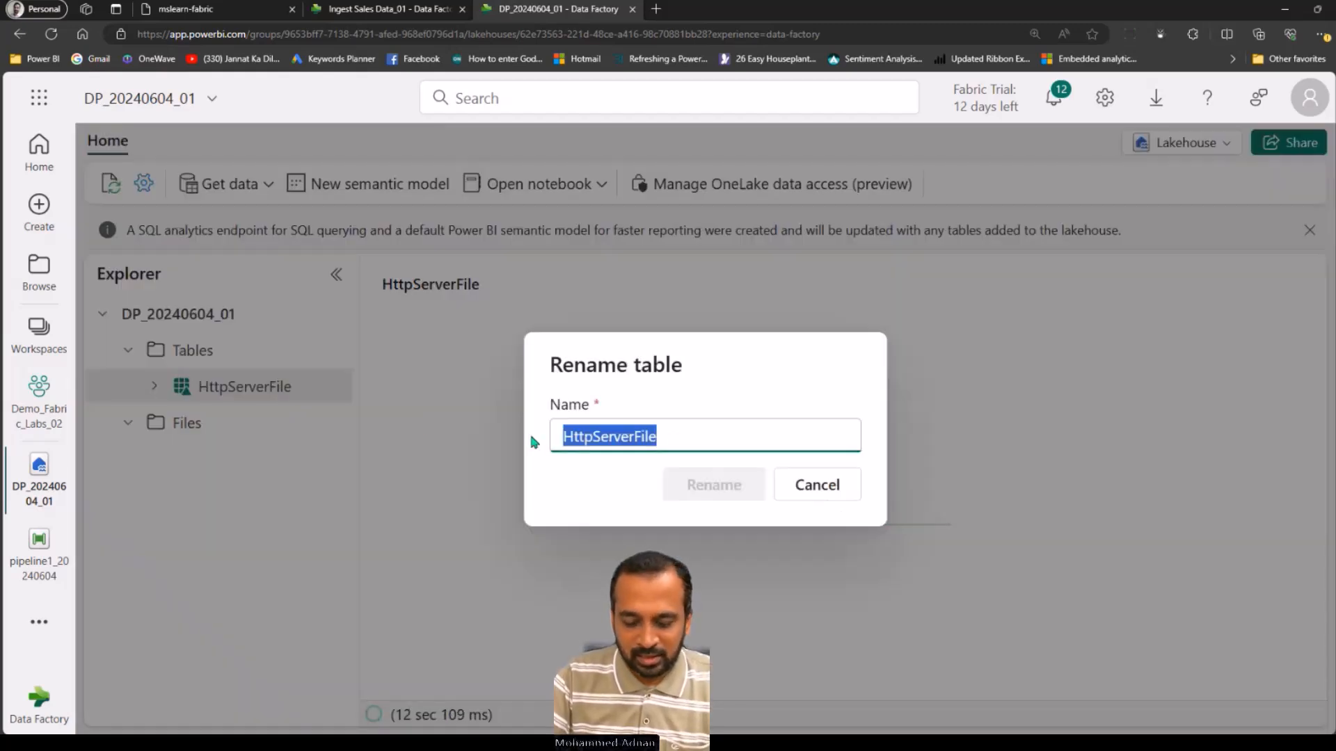
pyautogui.write('Sales')
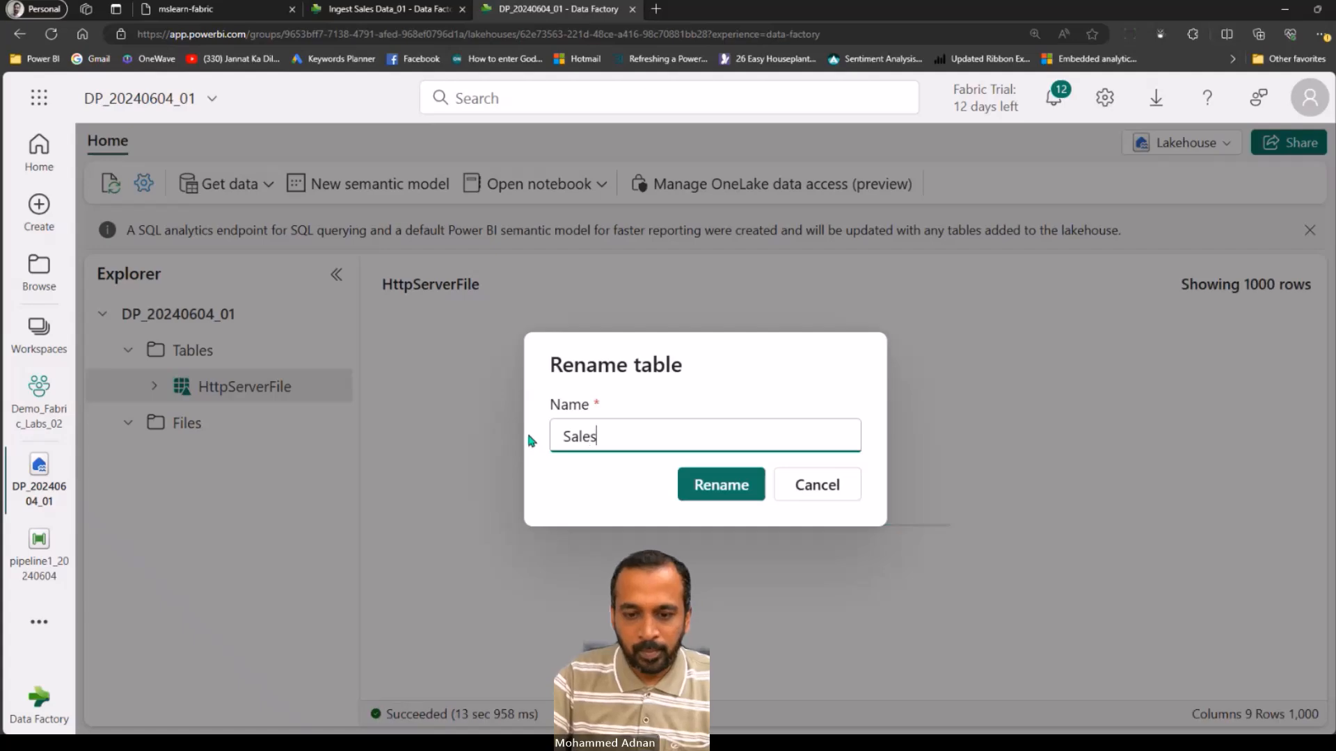
pyautogui.click(710, 492)
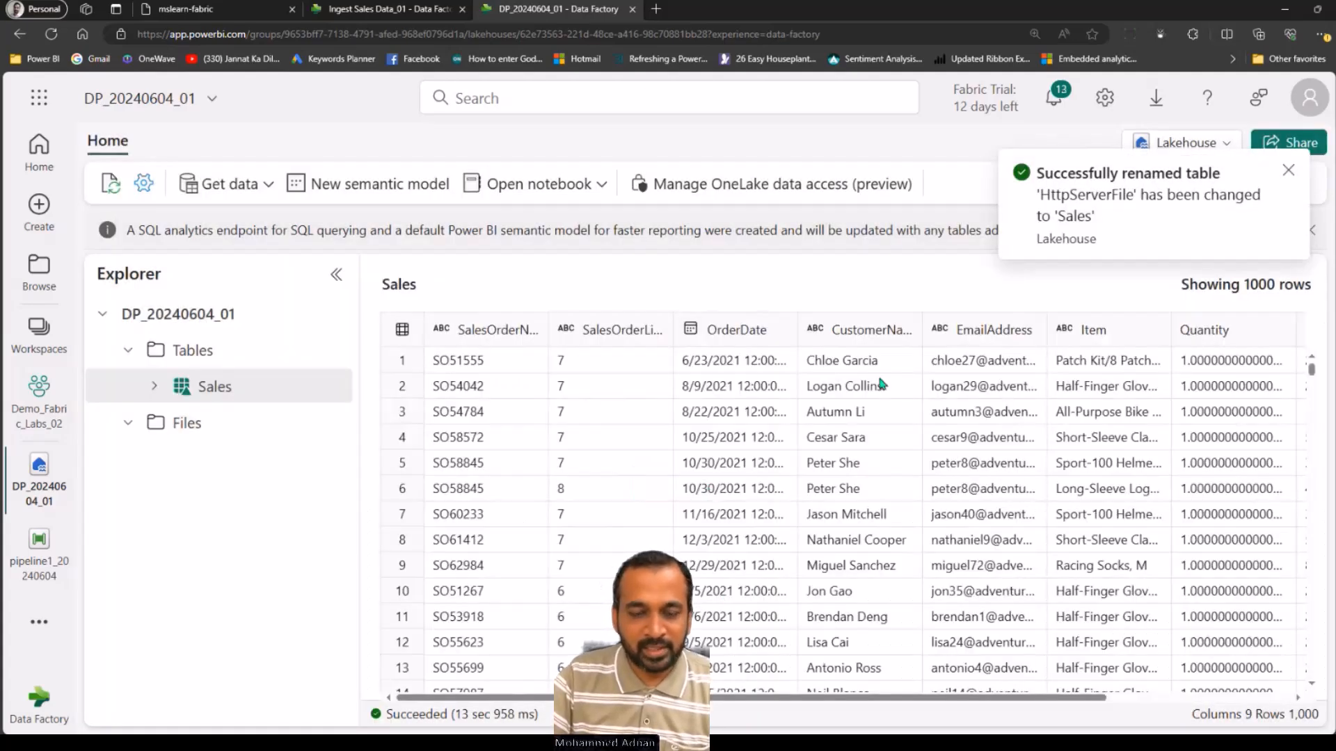
# Review the Create a notebook section of the mslearn-fabric lab instructions.
pyautogui.click(218, 12)
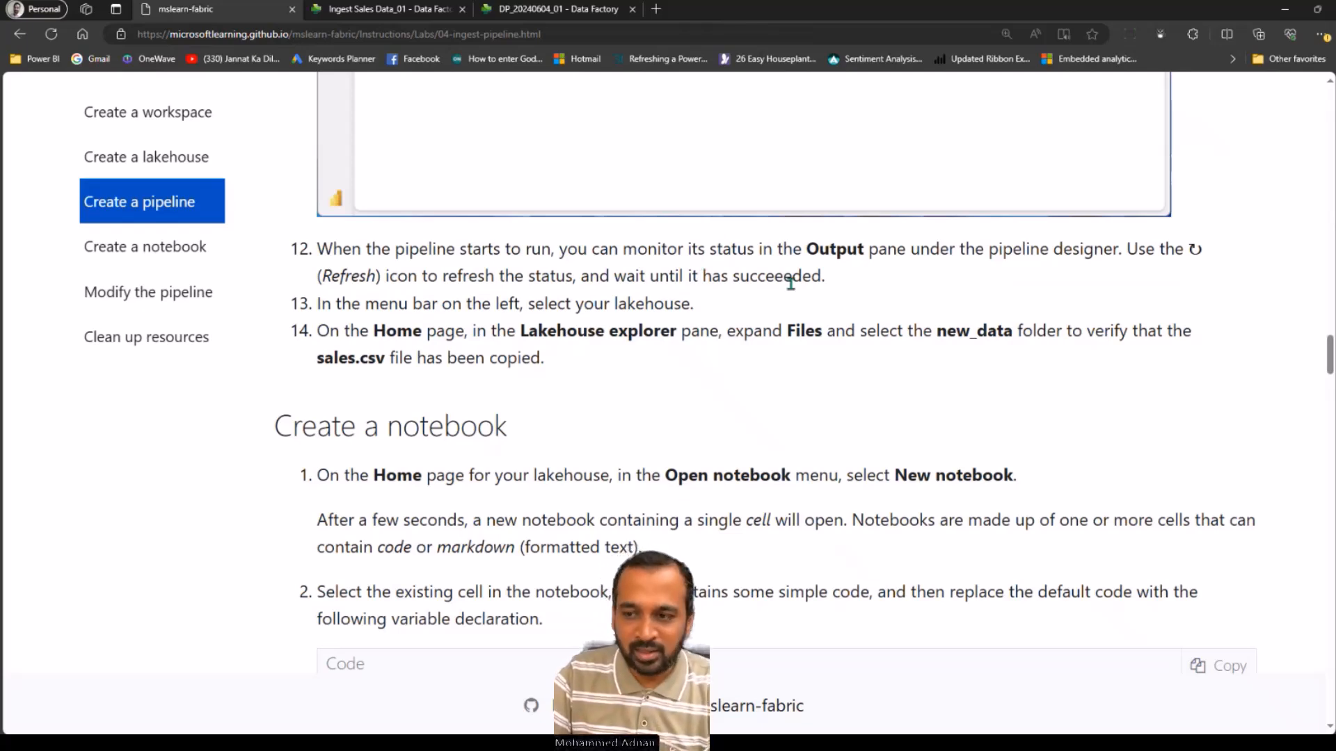
pyautogui.scroll(-5, 1329, 352)
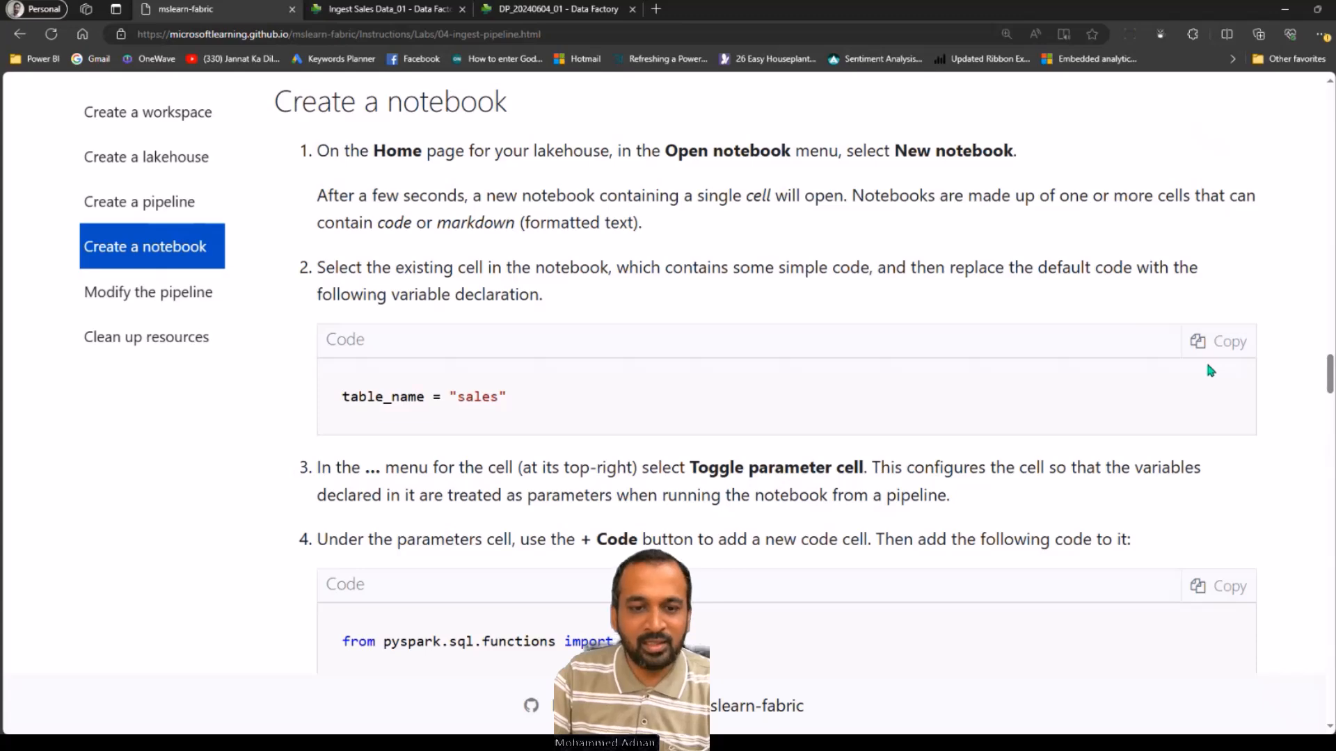
pyautogui.click(525, 10)
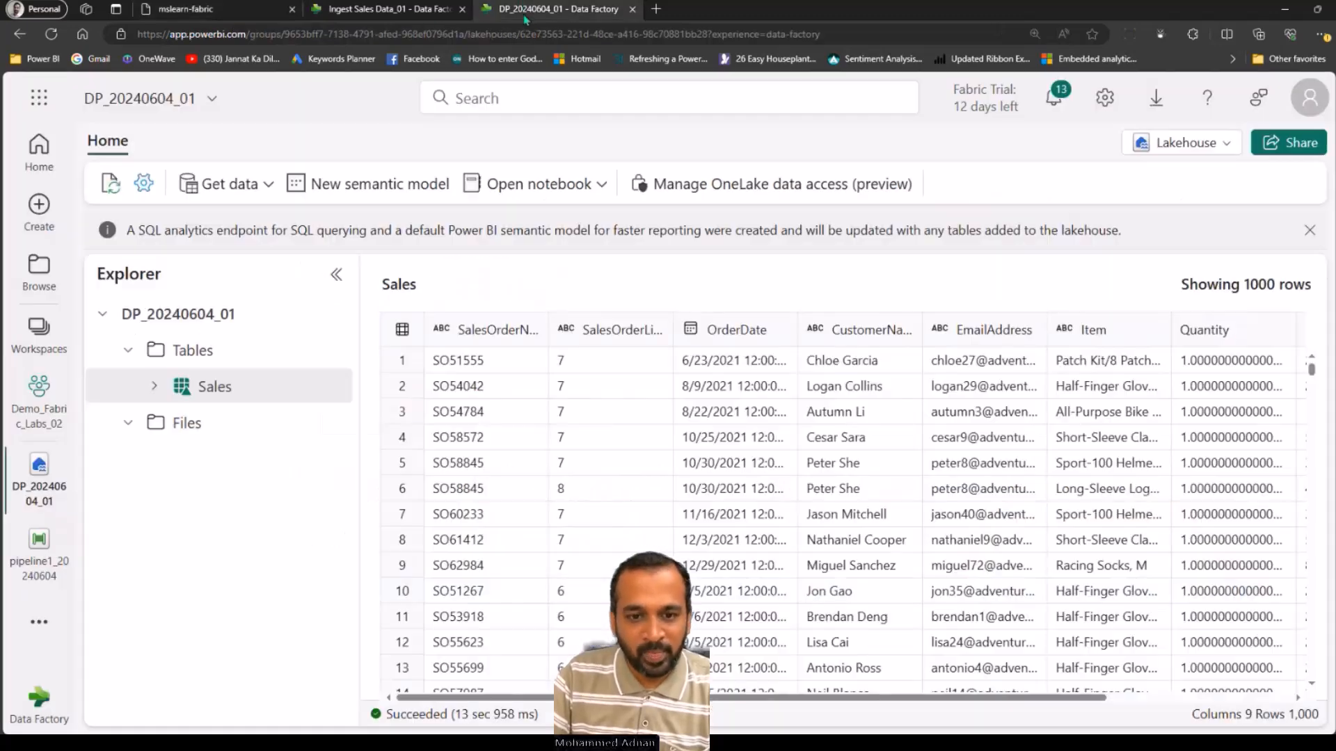
# In pipeline1_20240604, add a Notebook activity beside Copy_rt0 and connect it to run when Copy_rt0 succeeds.
pyautogui.click(62, 562)
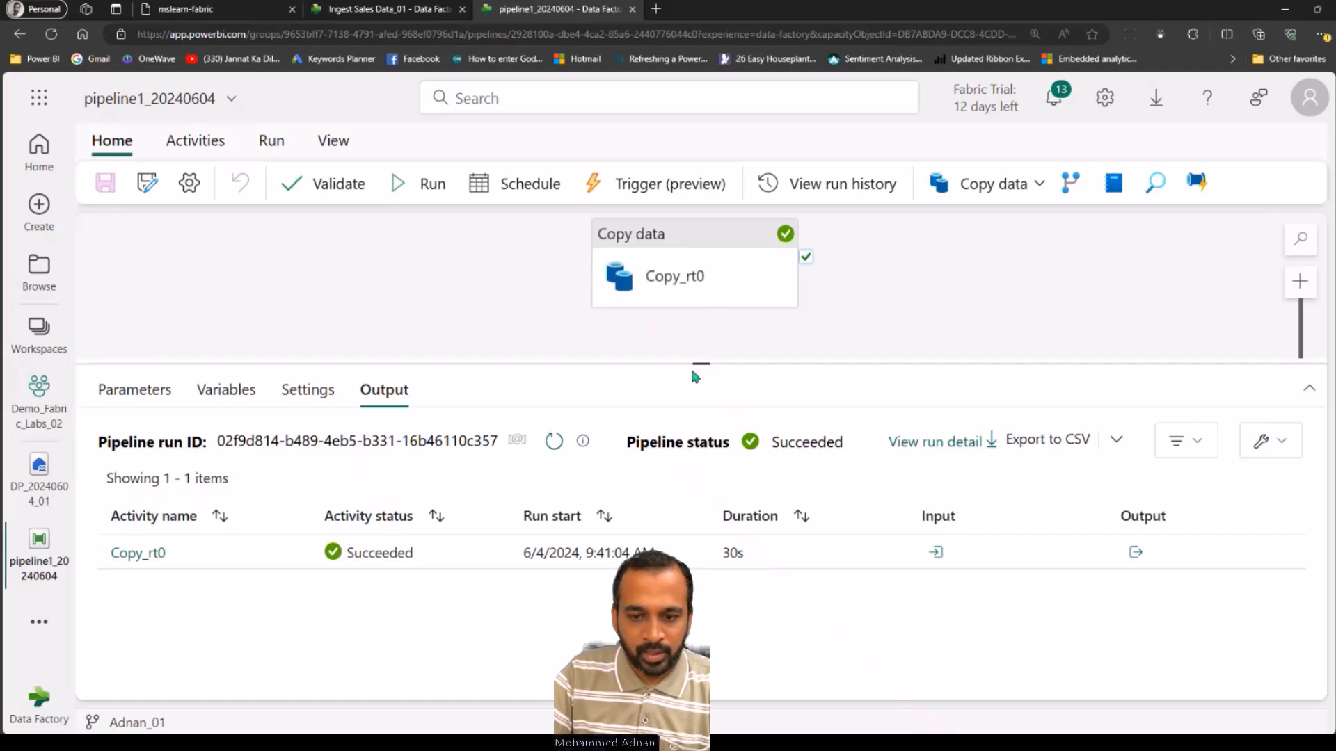
pyautogui.click(197, 144)
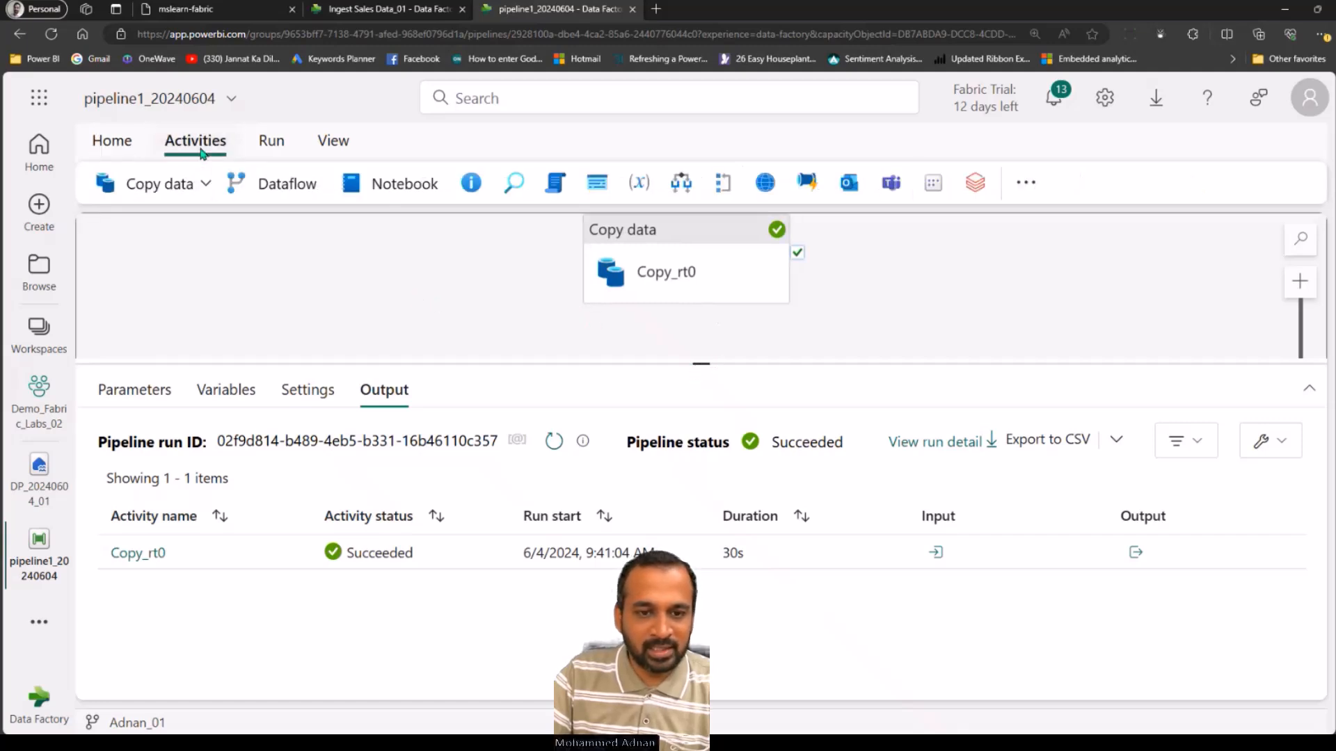
pyautogui.click(200, 186)
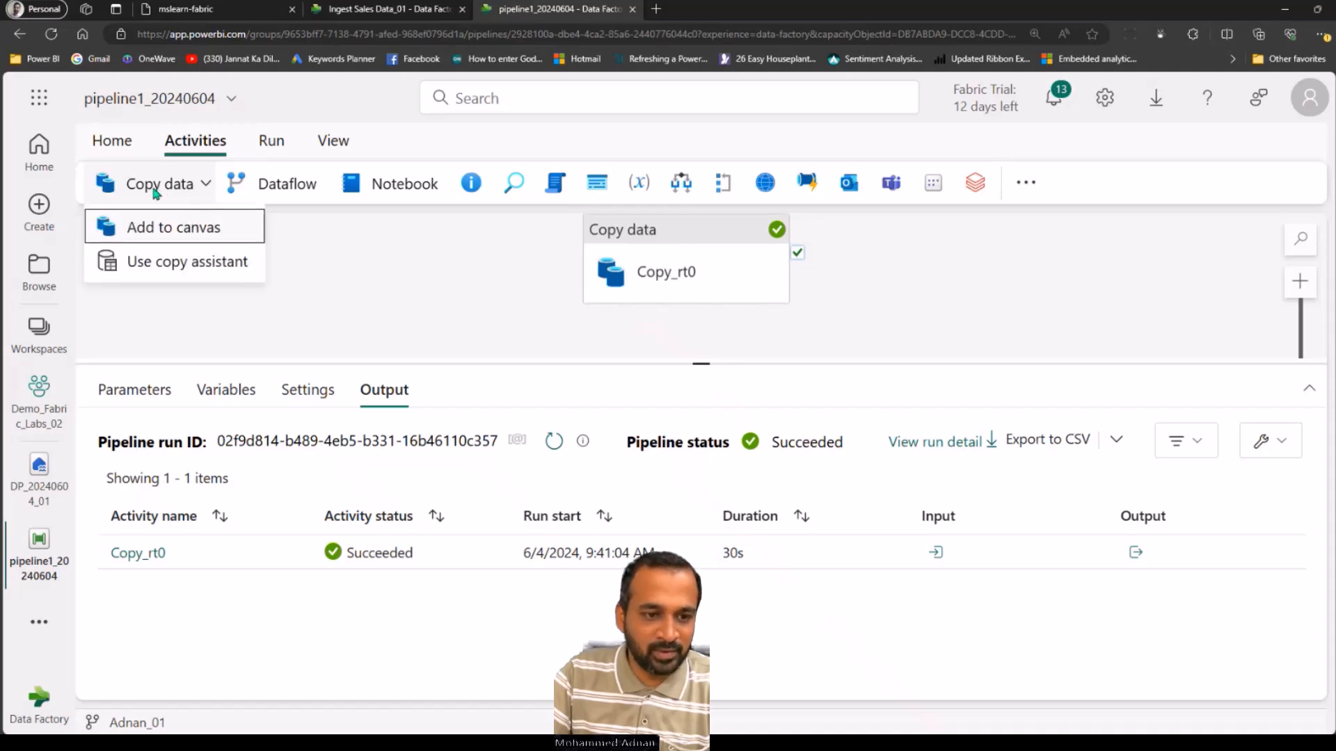
pyautogui.click(331, 229)
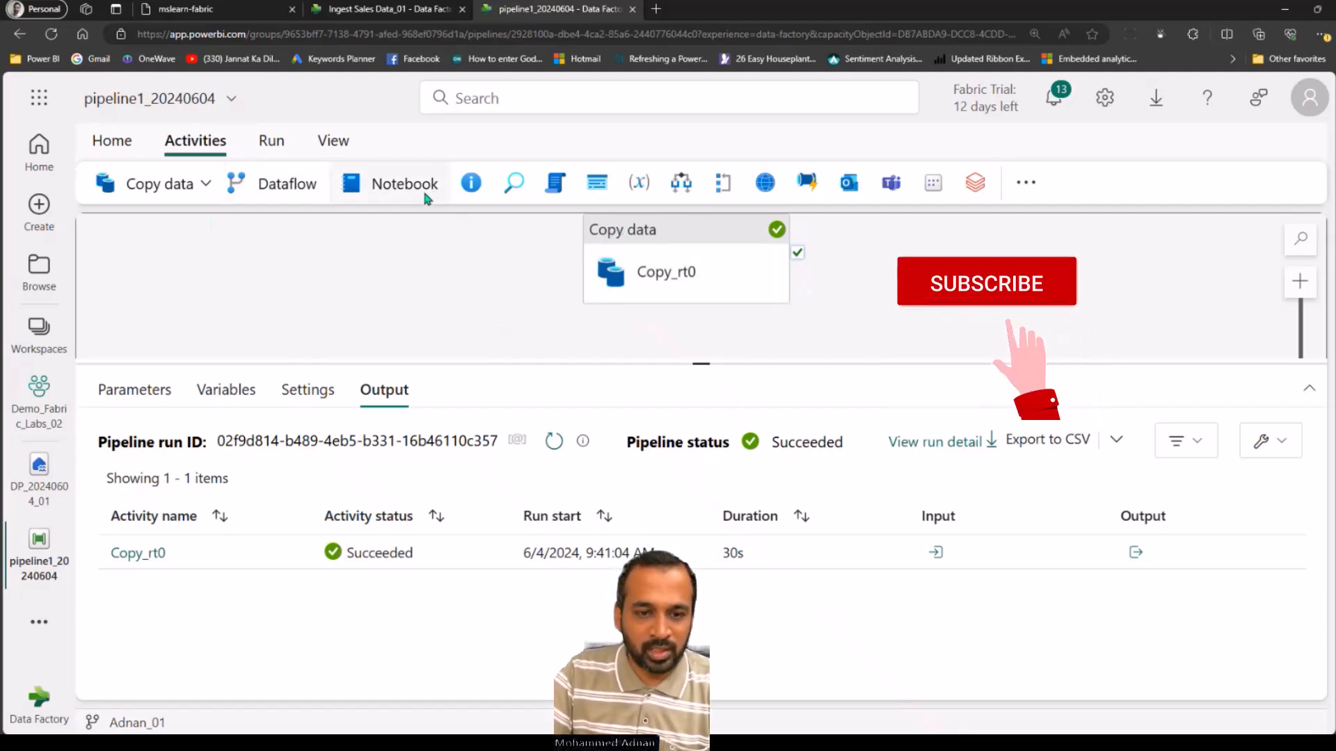
pyautogui.moveTo(588, 275); pyautogui.dragTo(305, 273)
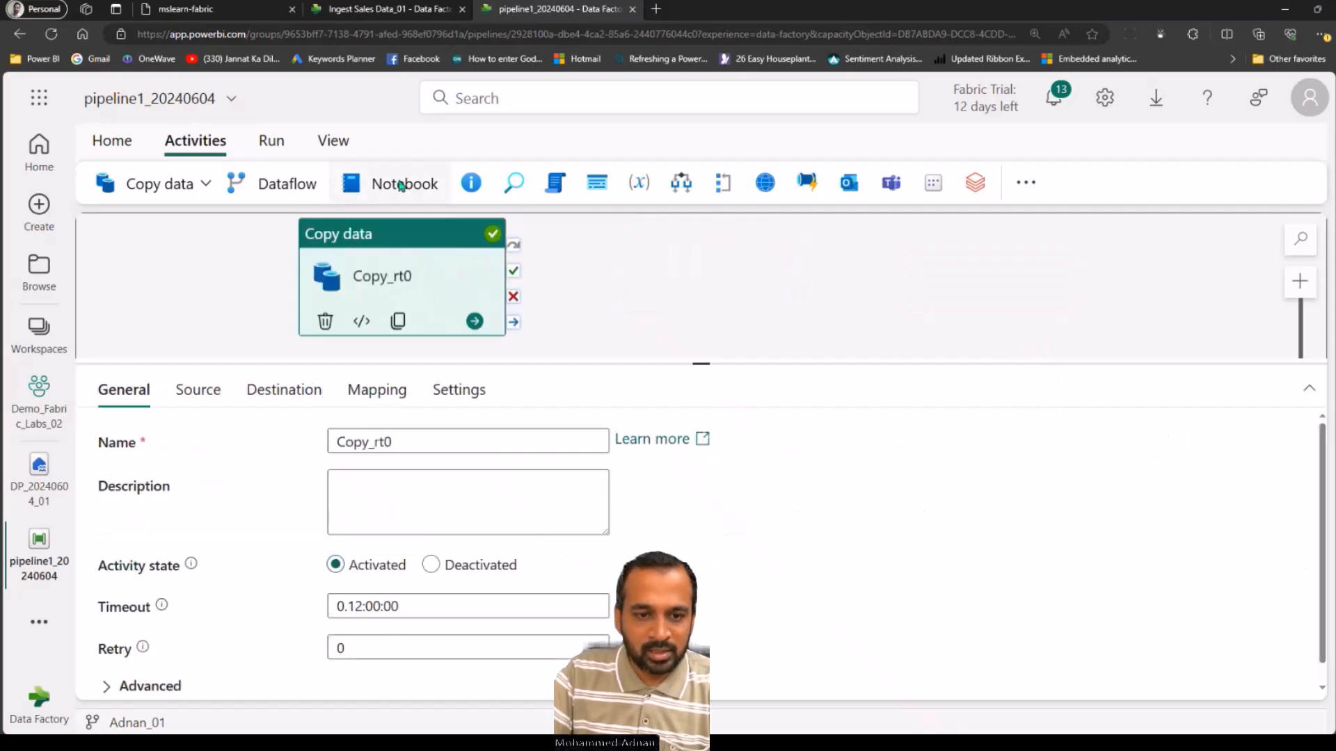
pyautogui.click(406, 183)
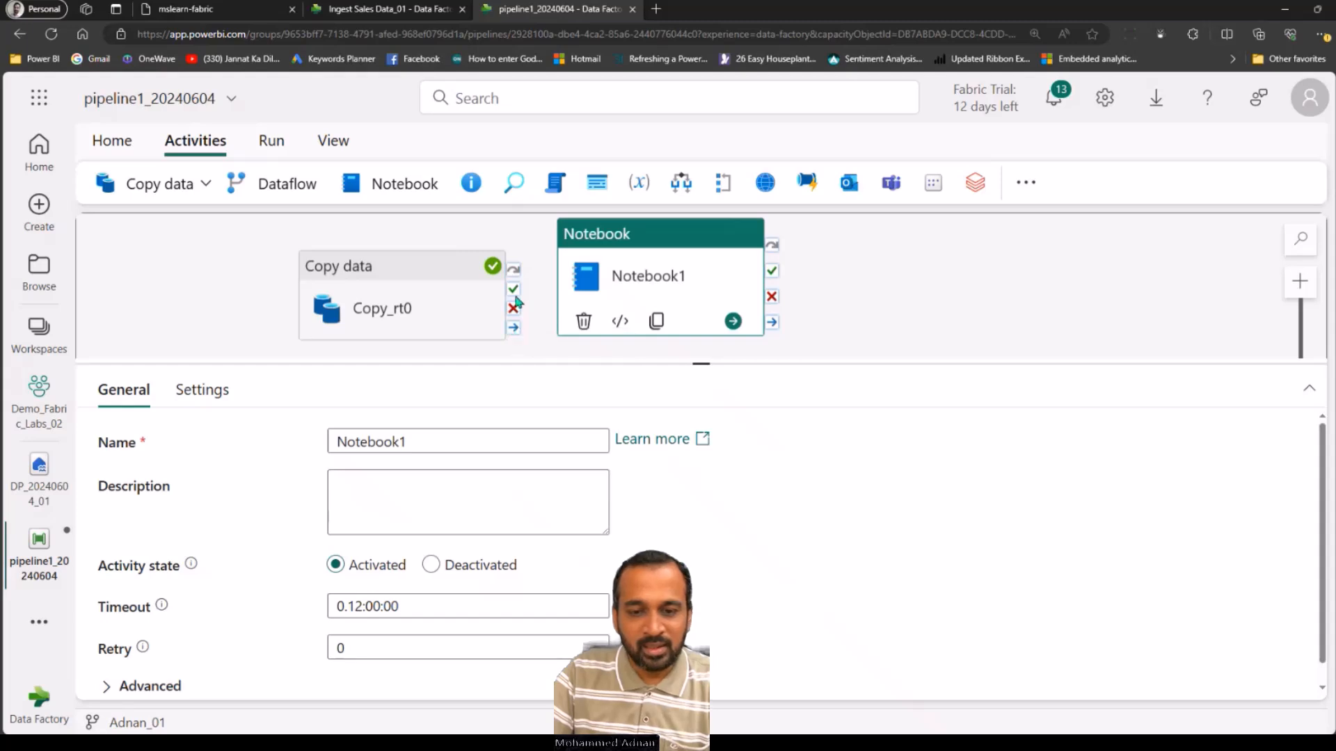
pyautogui.moveTo(516, 298); pyautogui.dragTo(588, 298)
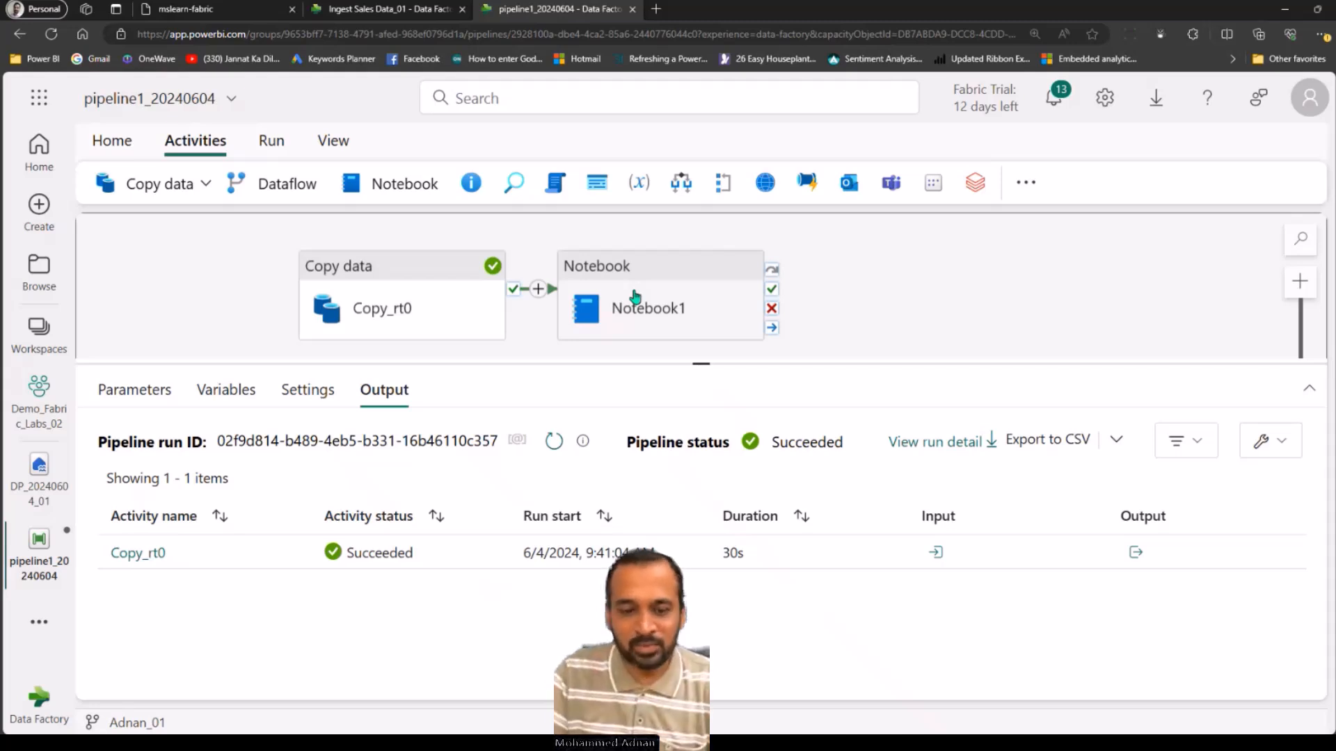
pyautogui.click(656, 273)
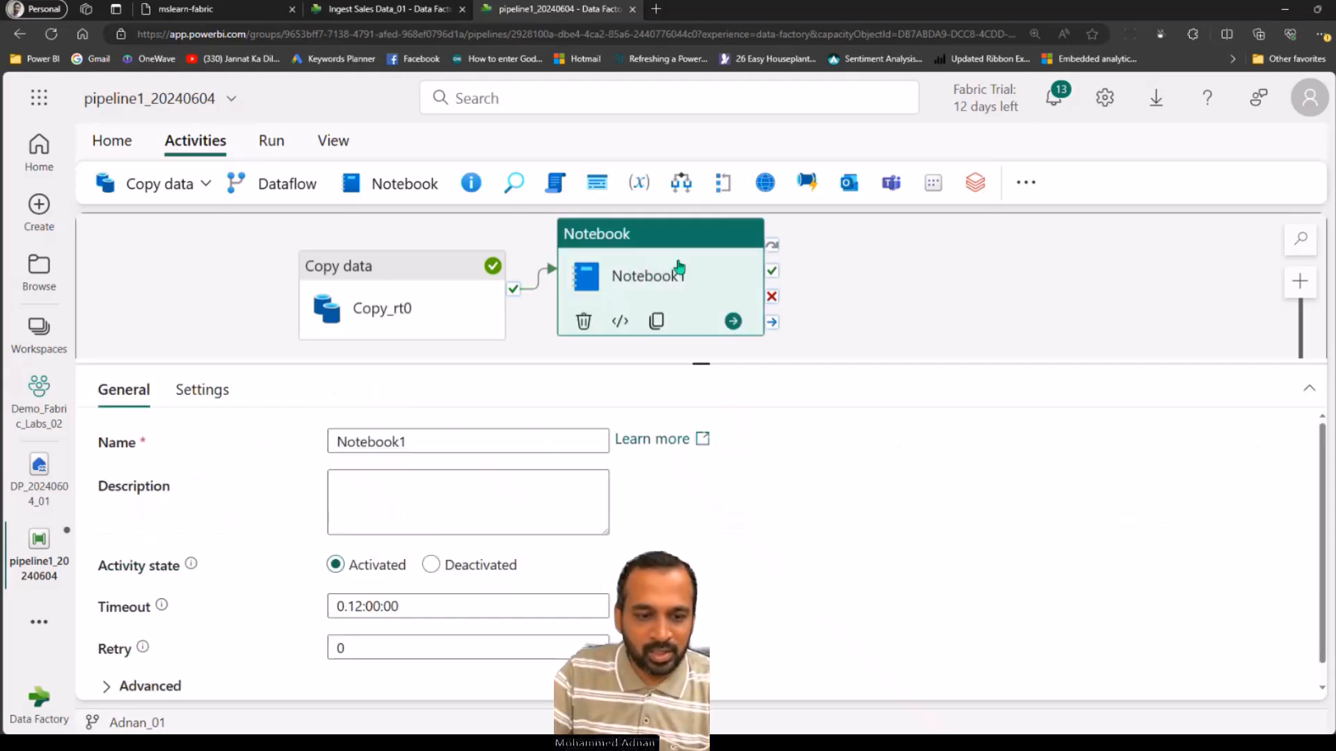
# Set the destination table name of the Copy_rt0 activity to Sales and expand its advanced destination options.
pyautogui.click(418, 272)
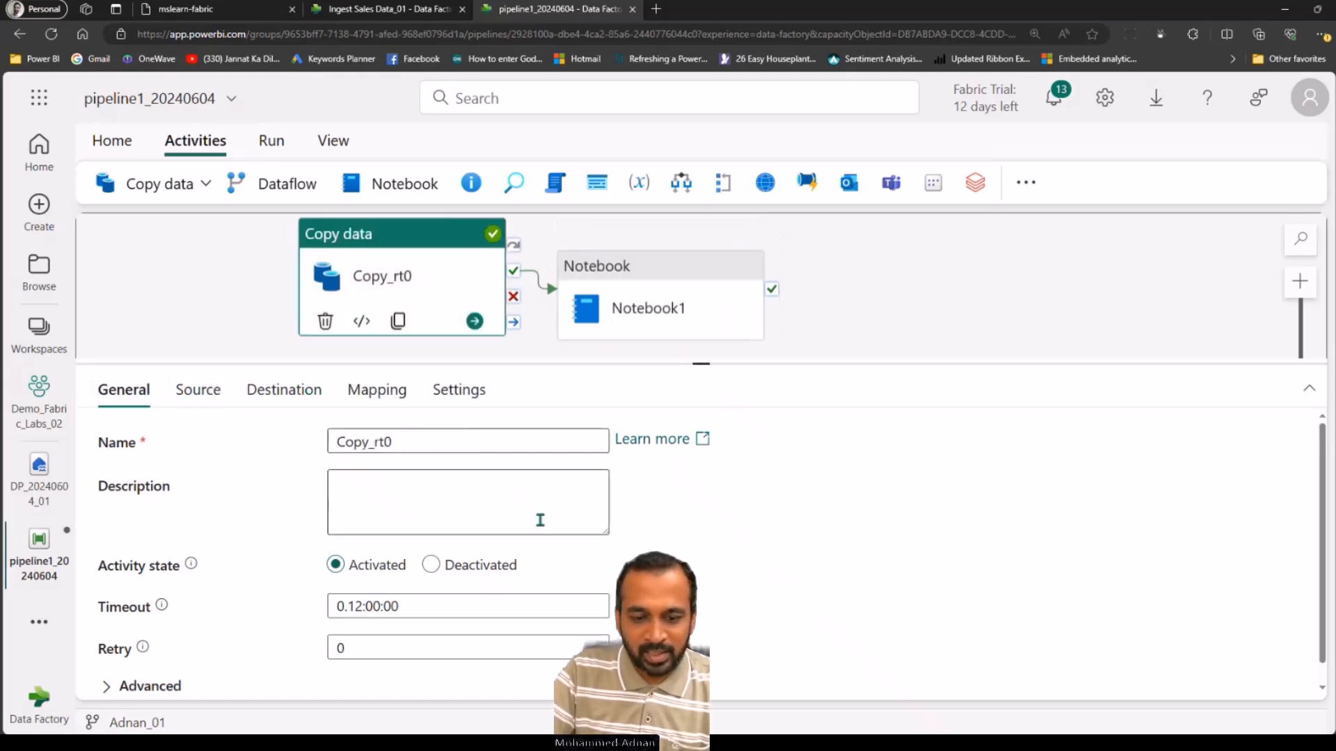
pyautogui.moveTo(1324, 451); pyautogui.dragTo(1331, 475)
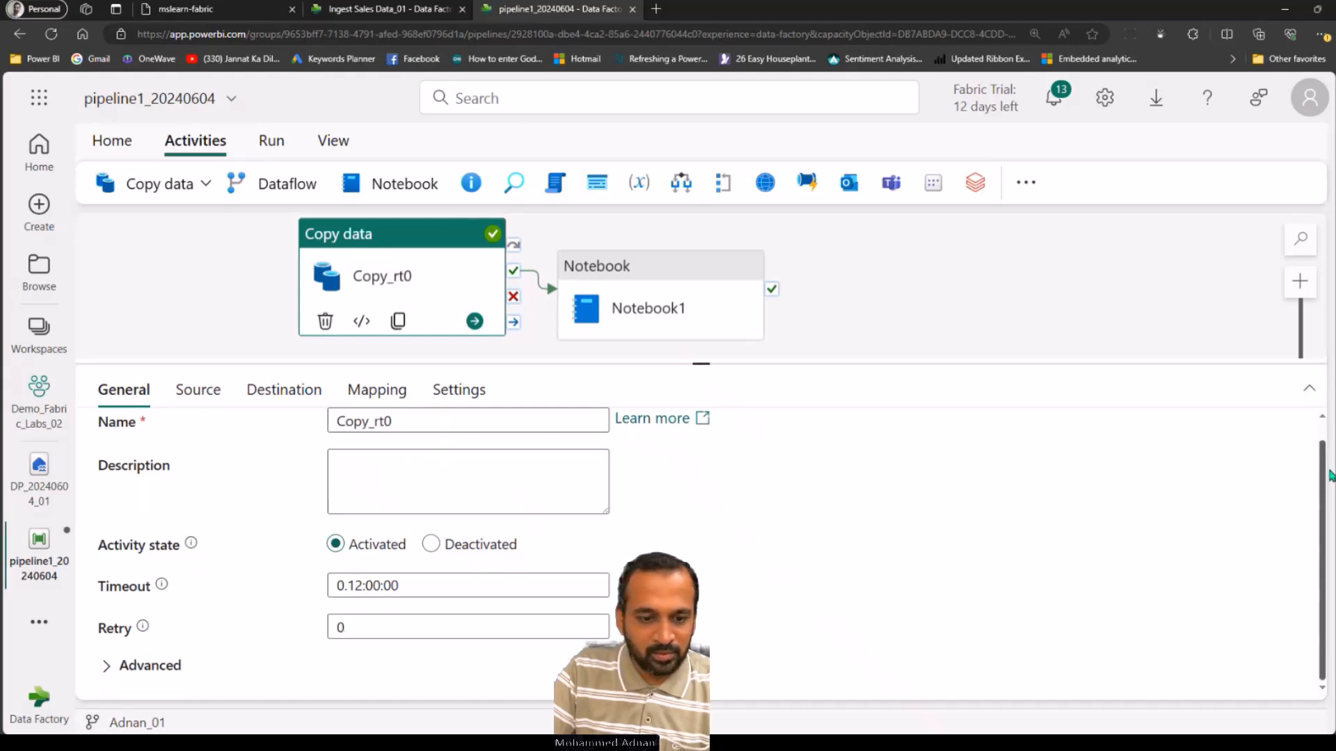
pyautogui.click(204, 390)
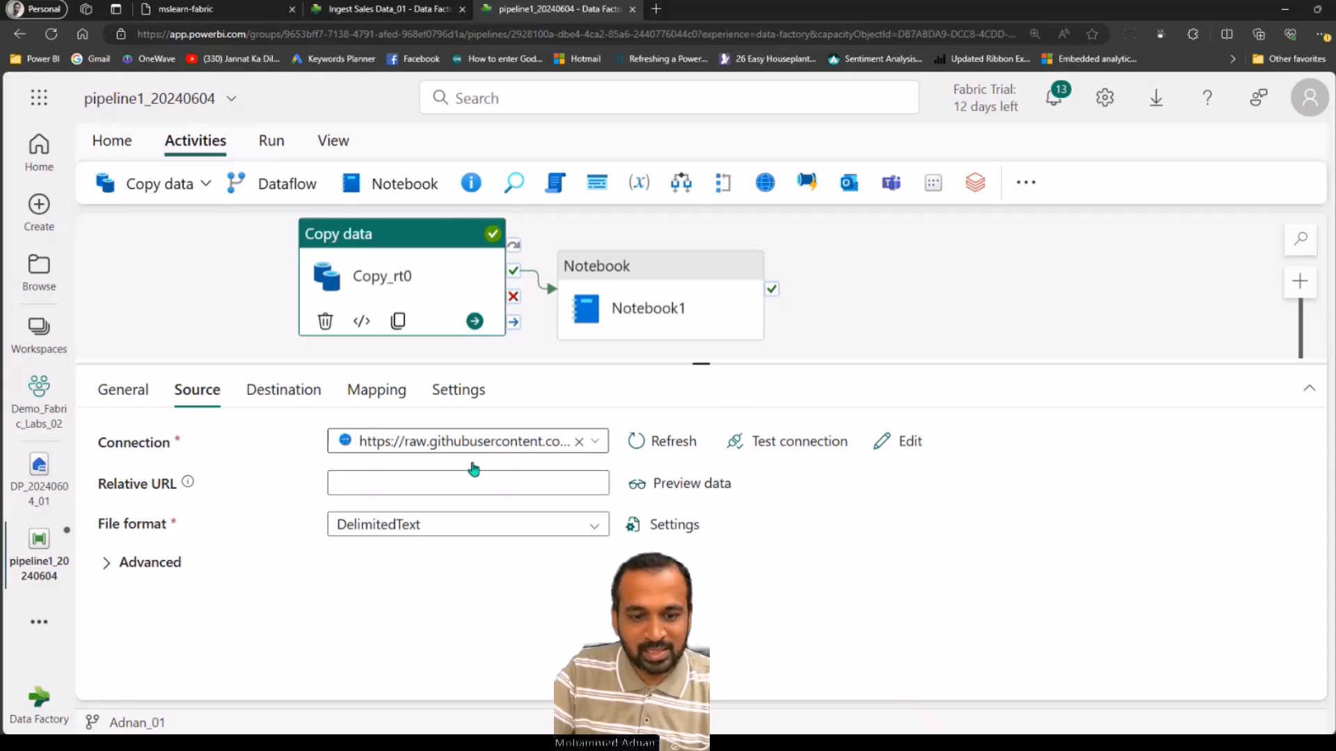
pyautogui.click(310, 391)
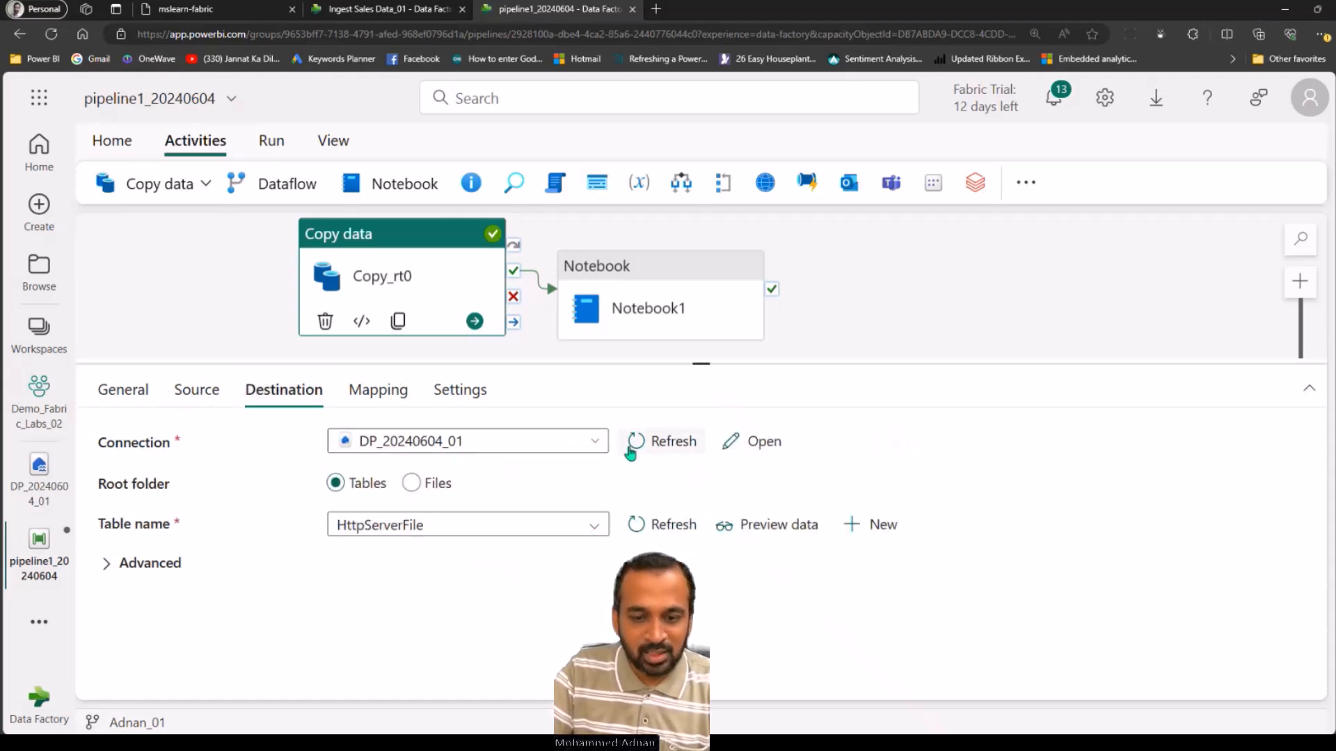
pyautogui.click(596, 441)
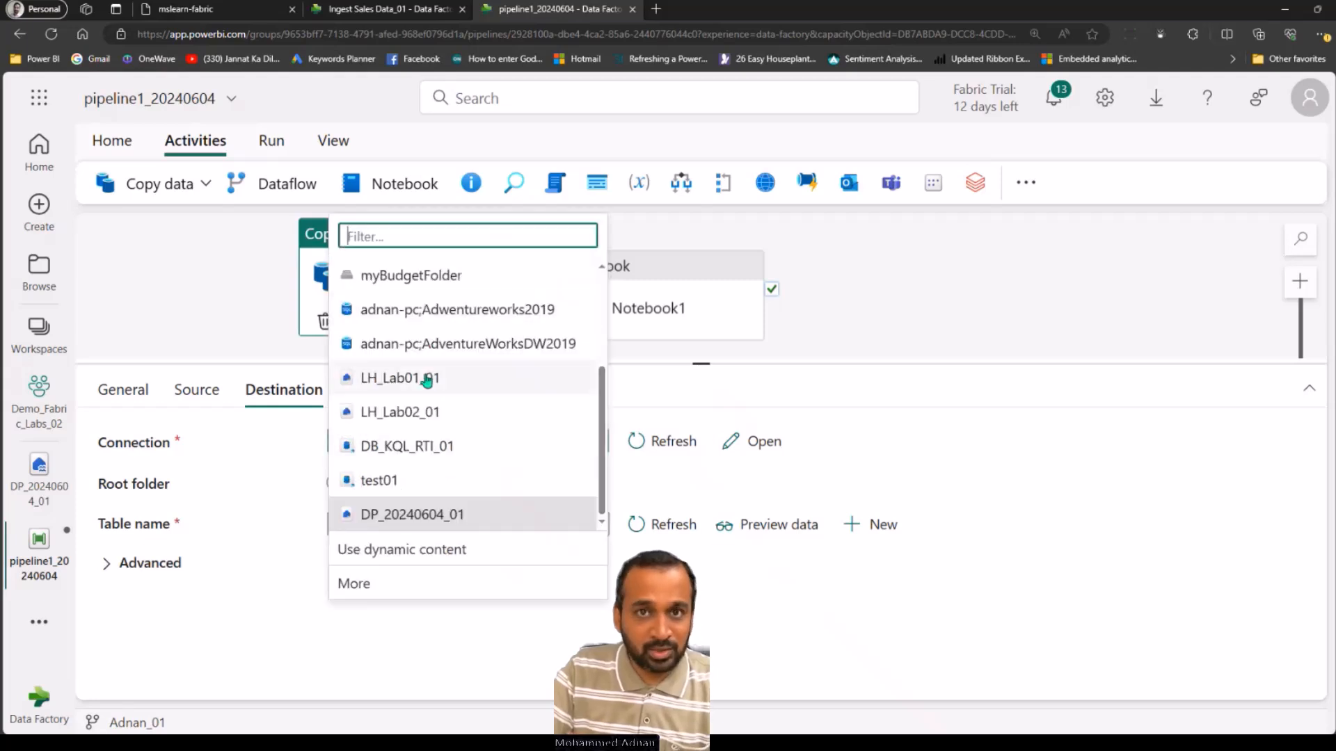
pyautogui.click(502, 670)
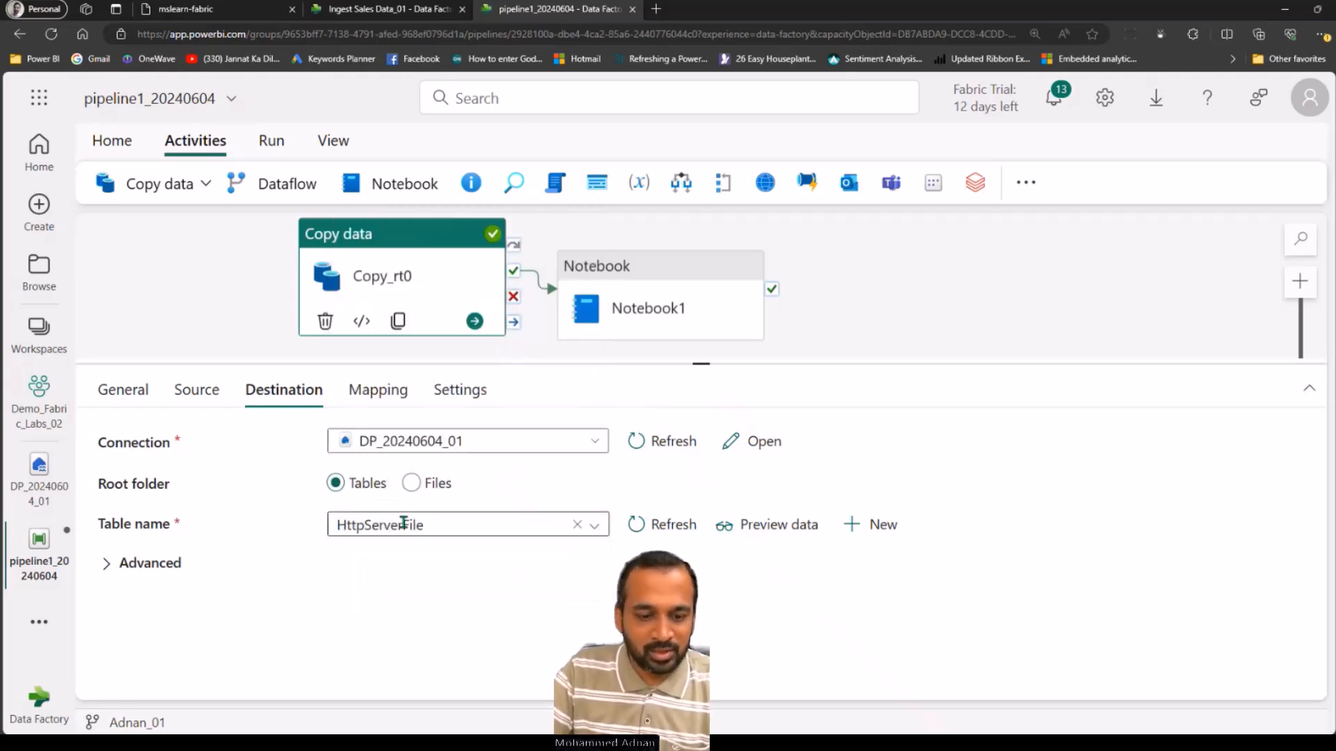
pyautogui.click(436, 527)
pyautogui.doubleClick(435, 527)
pyautogui.write('Sale')
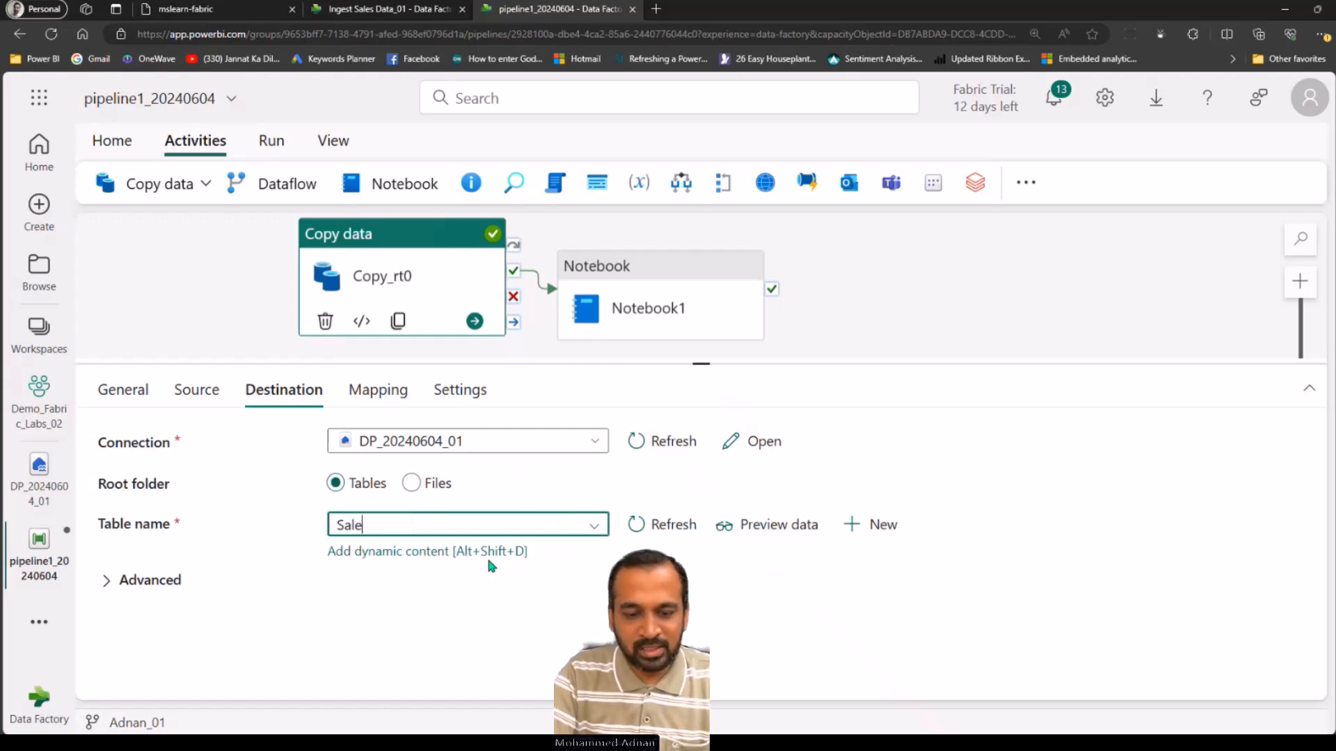
pyautogui.write('s')
pyautogui.click(491, 581)
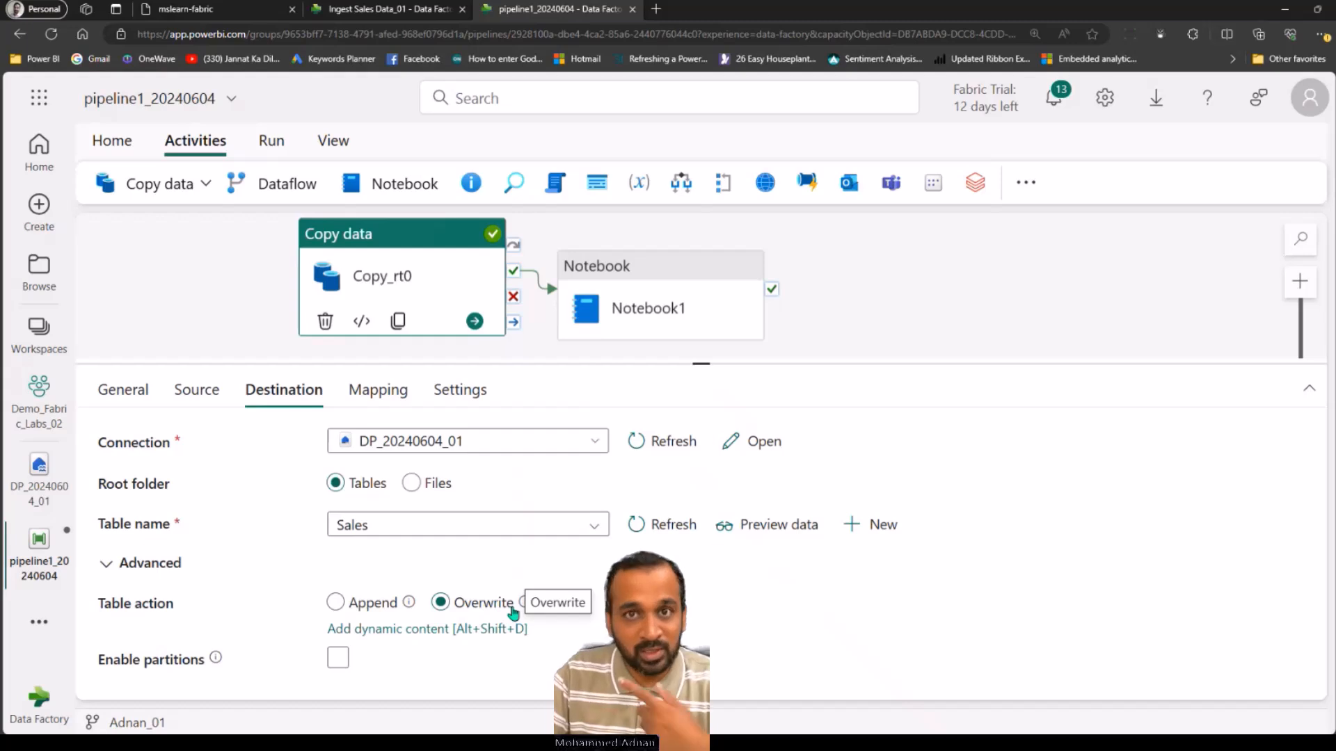
# Check the column mapping, copy settings and destination options of the Copy_rt0 activity.
pyautogui.click(365, 391)
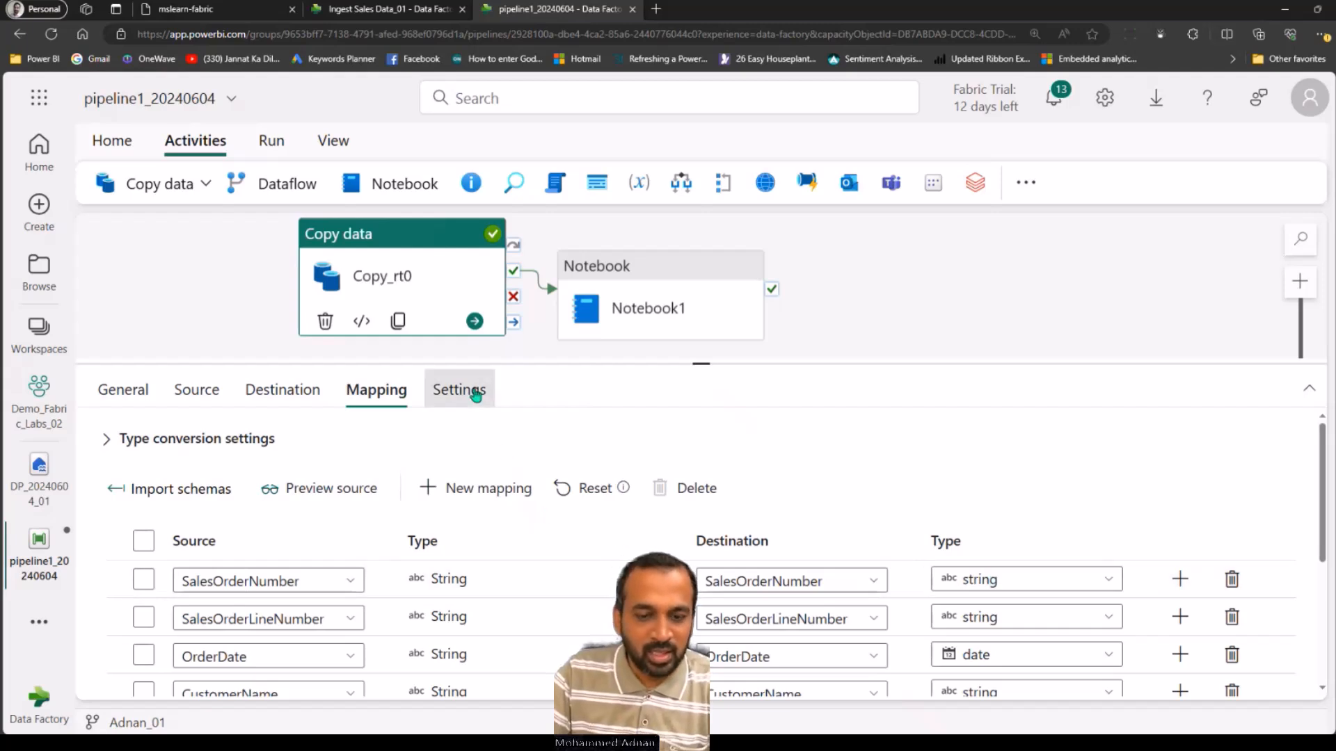
pyautogui.click(475, 395)
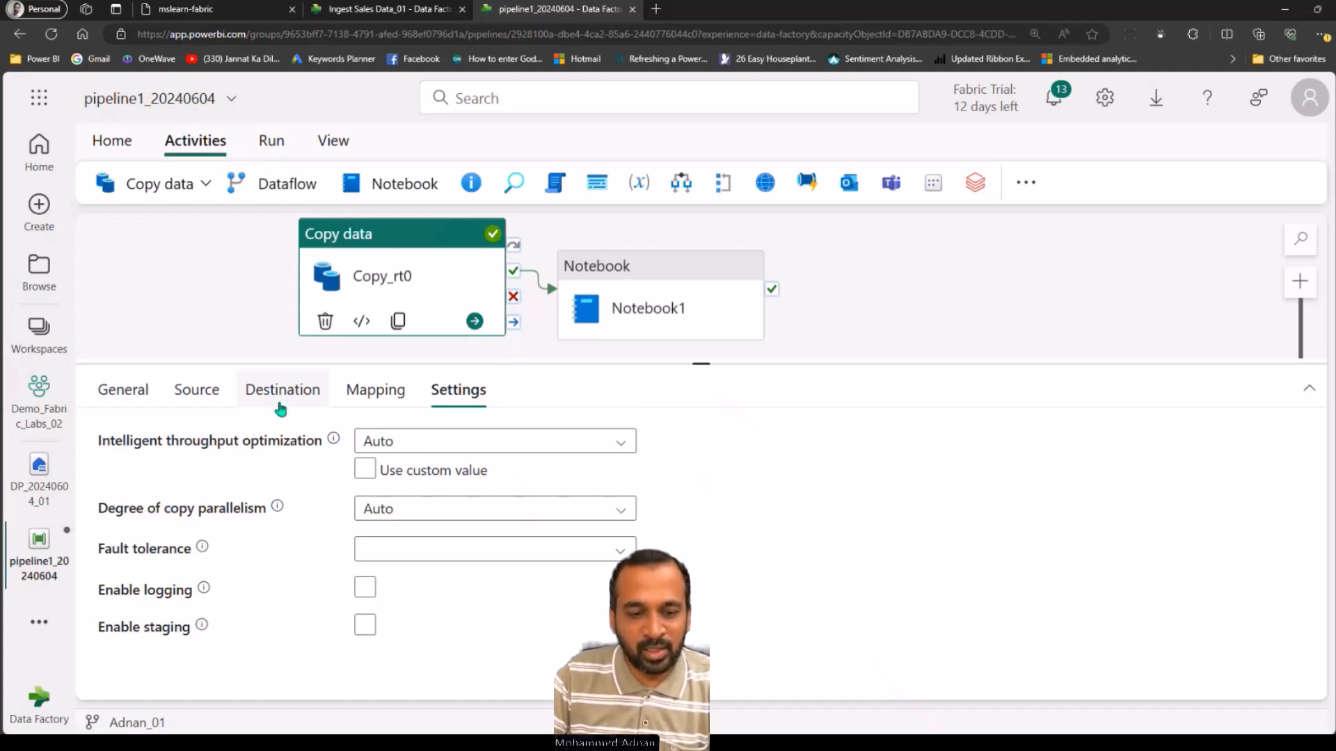
pyautogui.click(284, 402)
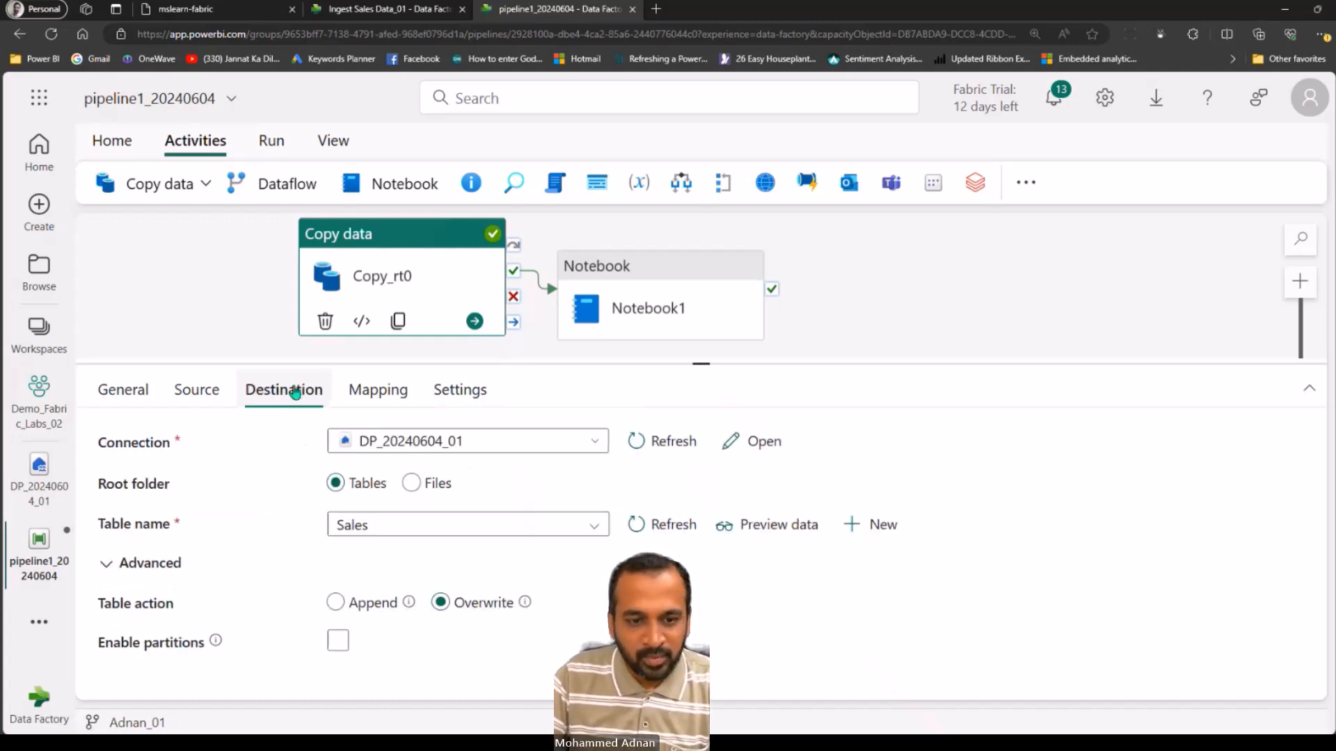
# Assign Notebook 1 from the Demo_Fabric_Labs_02 workspace to the Notebook activity and open that notebook for editing.
pyautogui.click(696, 262)
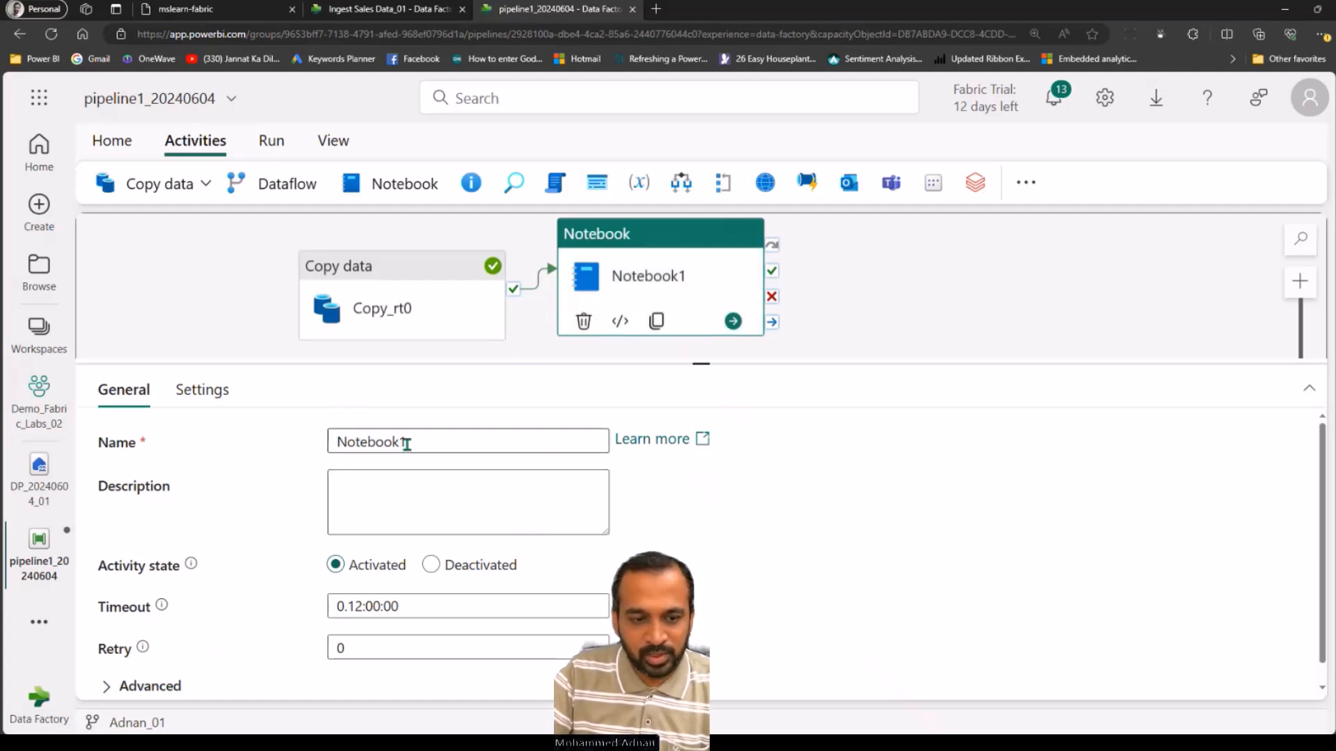
pyautogui.click(203, 393)
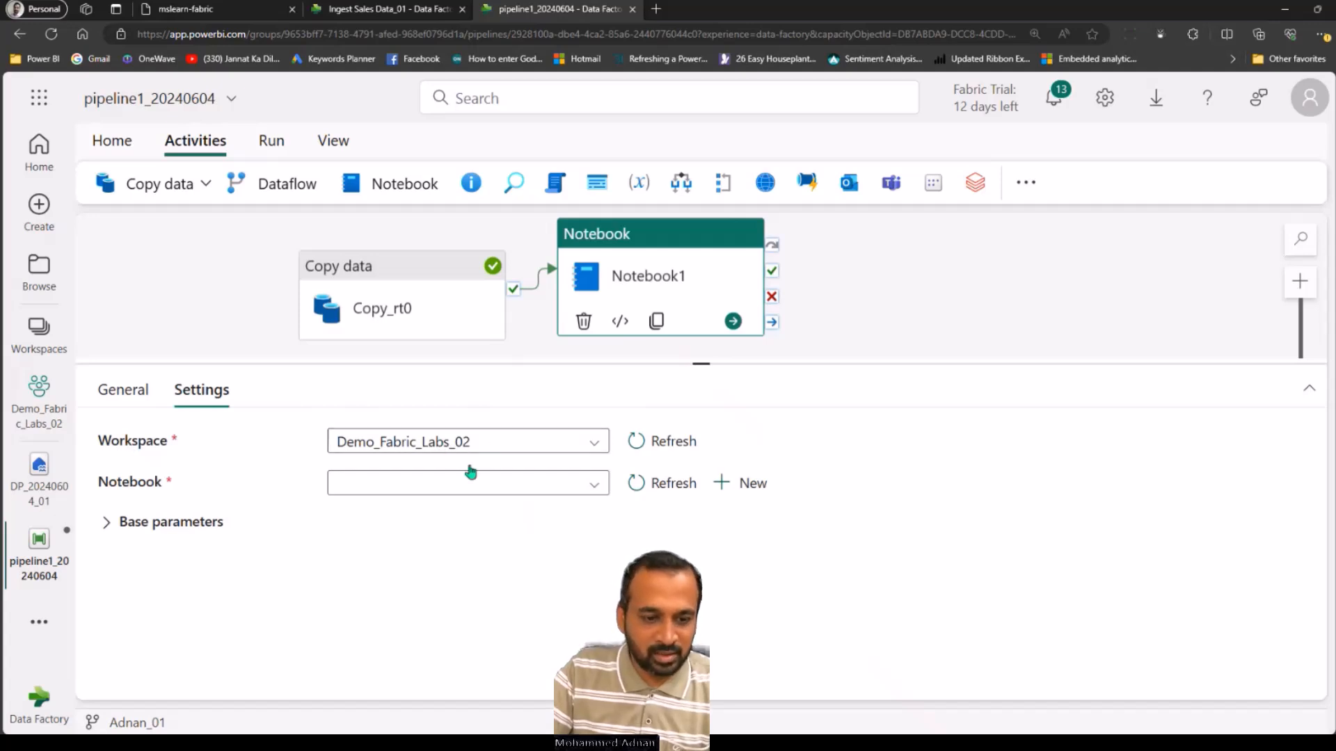
pyautogui.click(595, 487)
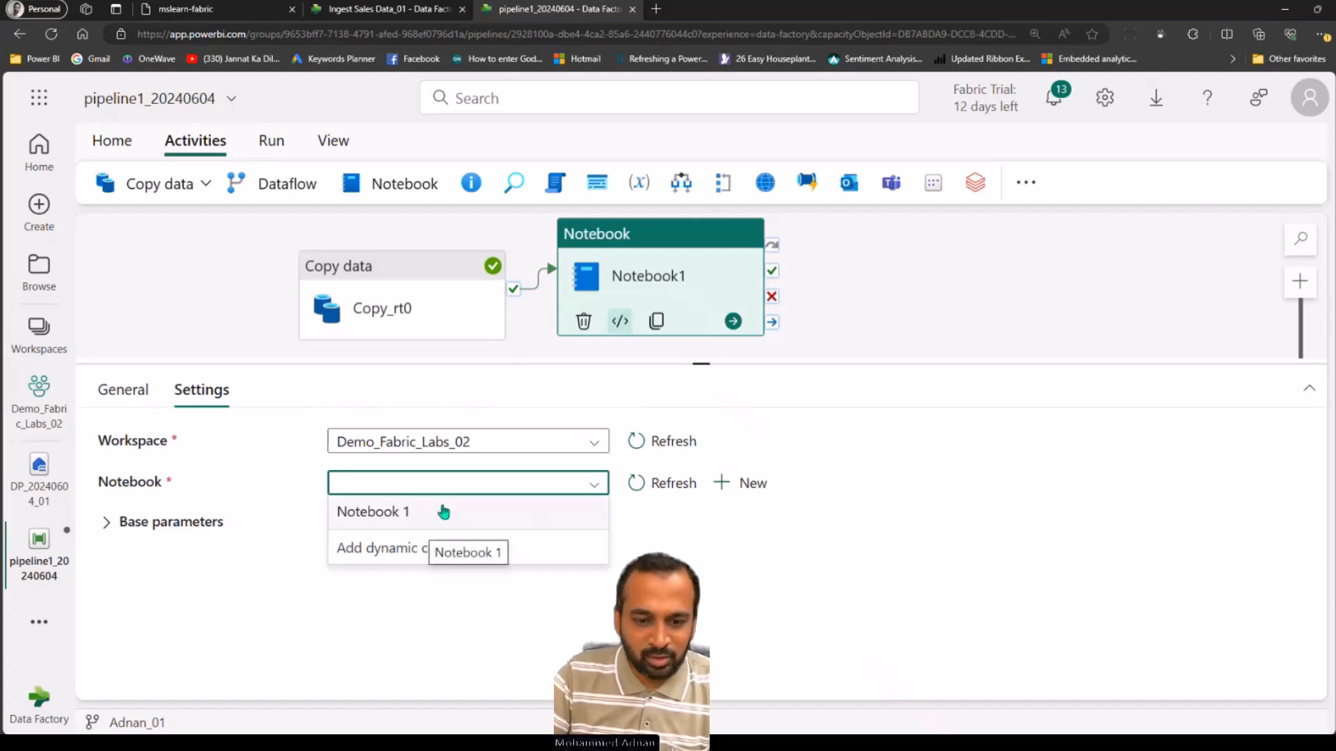
pyautogui.click(403, 513)
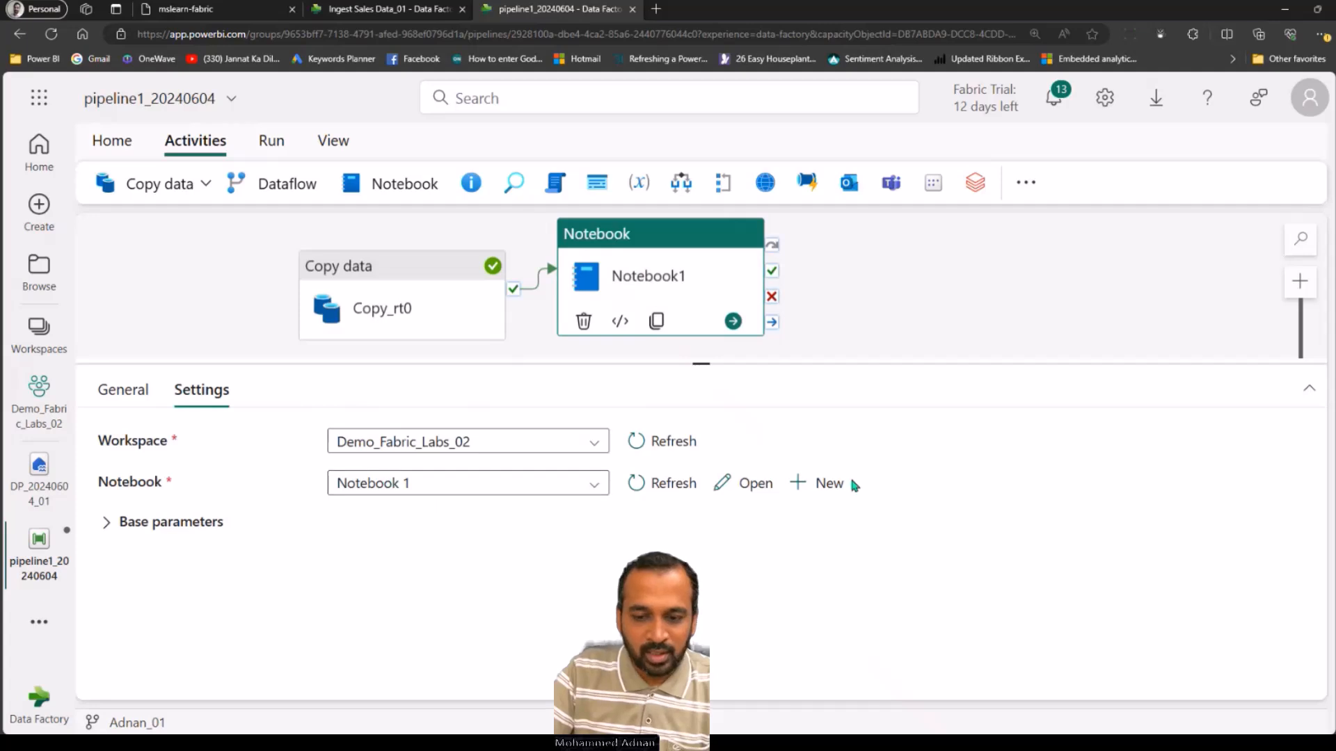
pyautogui.click(120, 394)
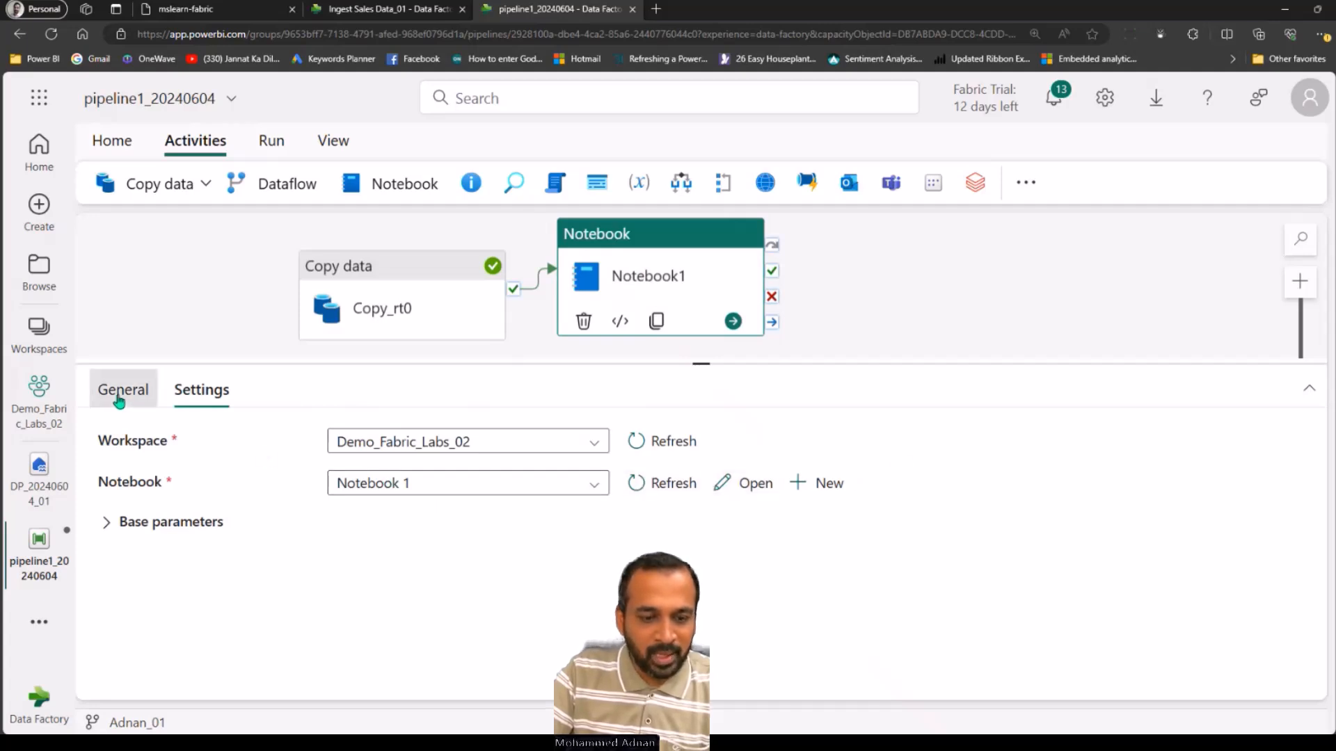
pyautogui.click(205, 393)
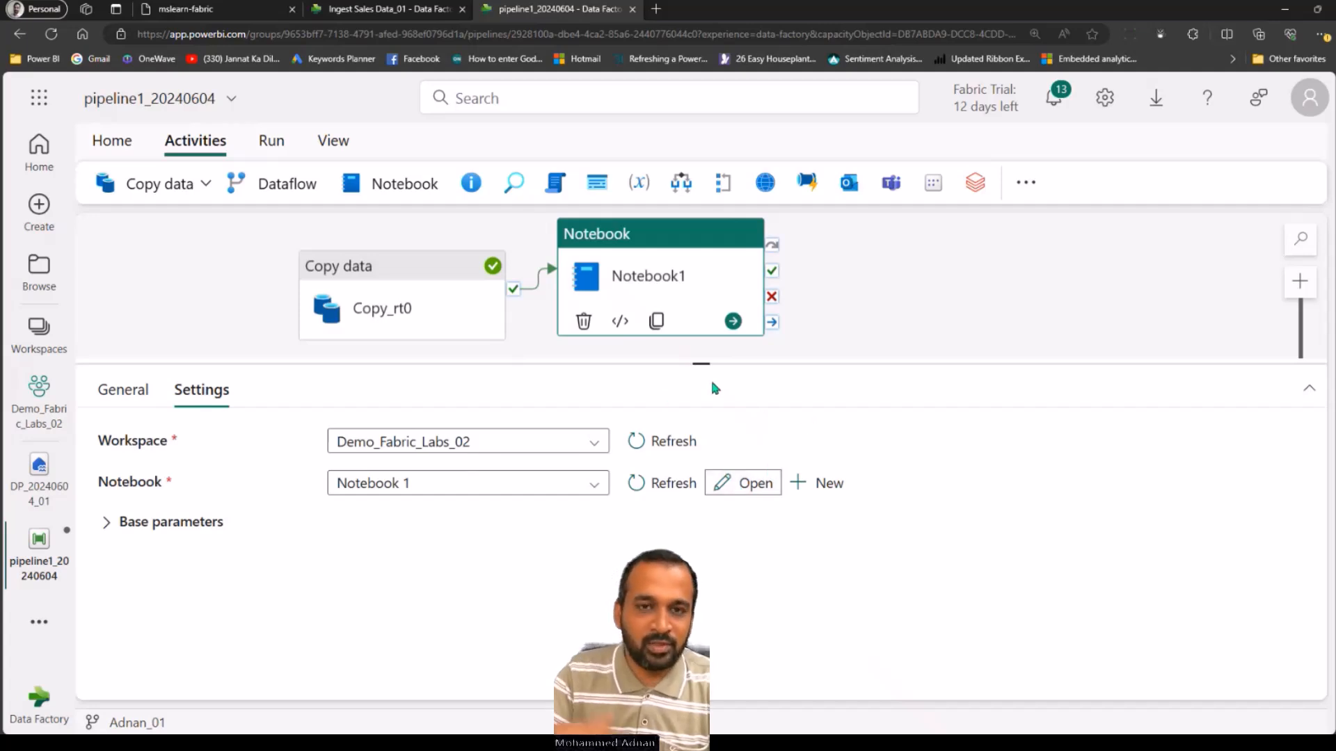
pyautogui.click(744, 483)
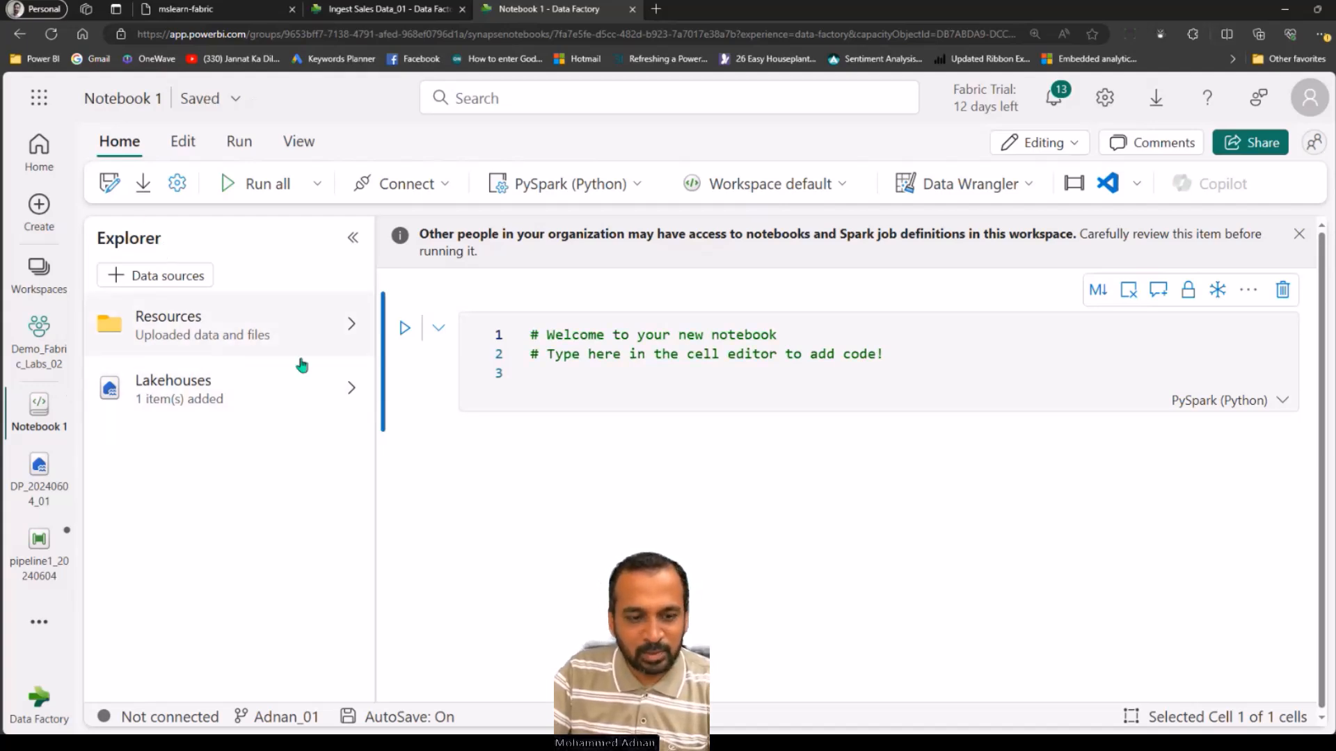
# Attach the existing lakehouse DP_20240604_01 to Notebook 1 as a data source.
pyautogui.click(357, 387)
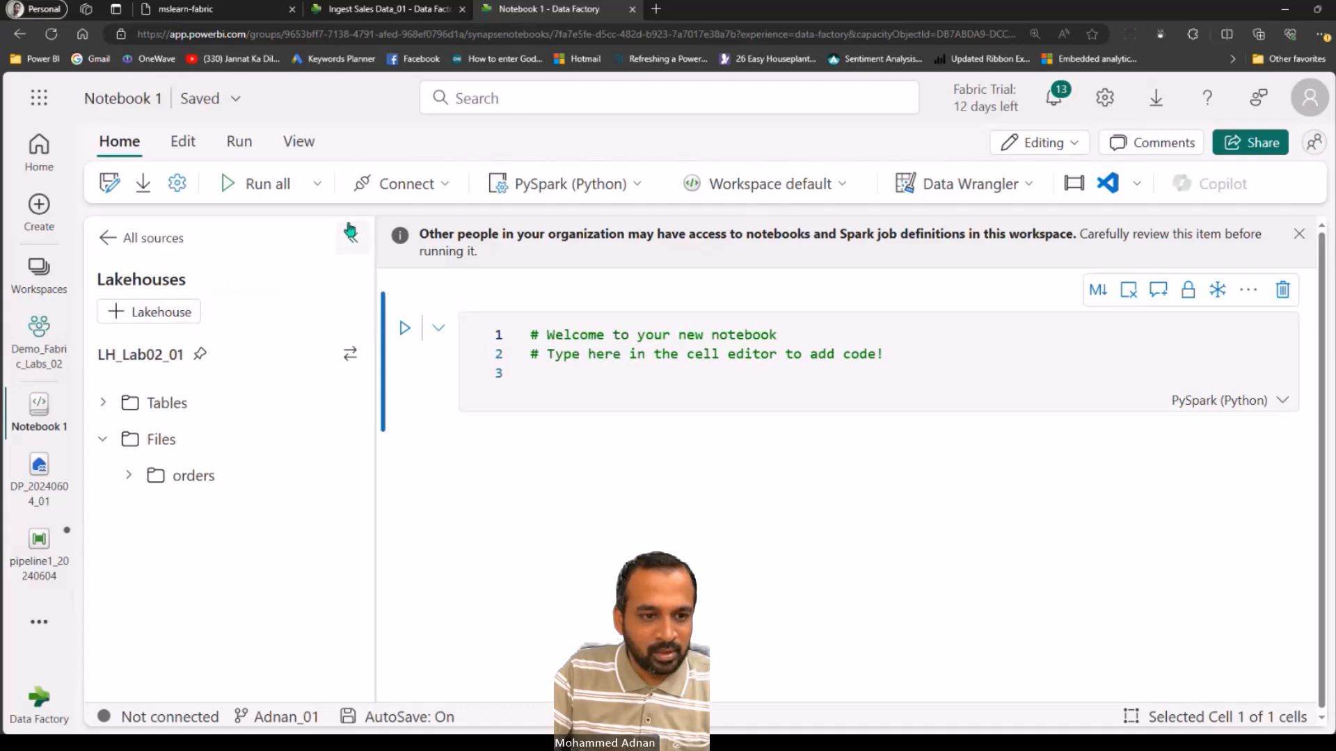
pyautogui.click(145, 320)
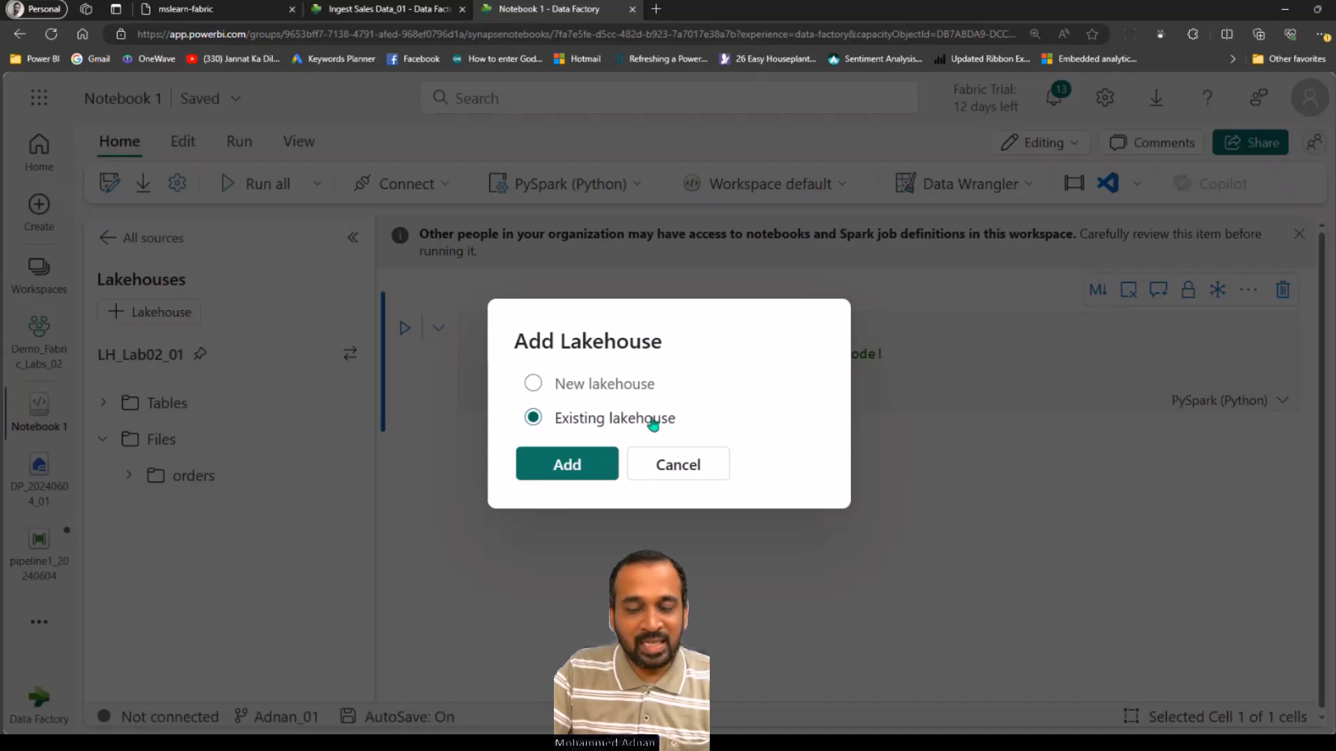
pyautogui.click(598, 464)
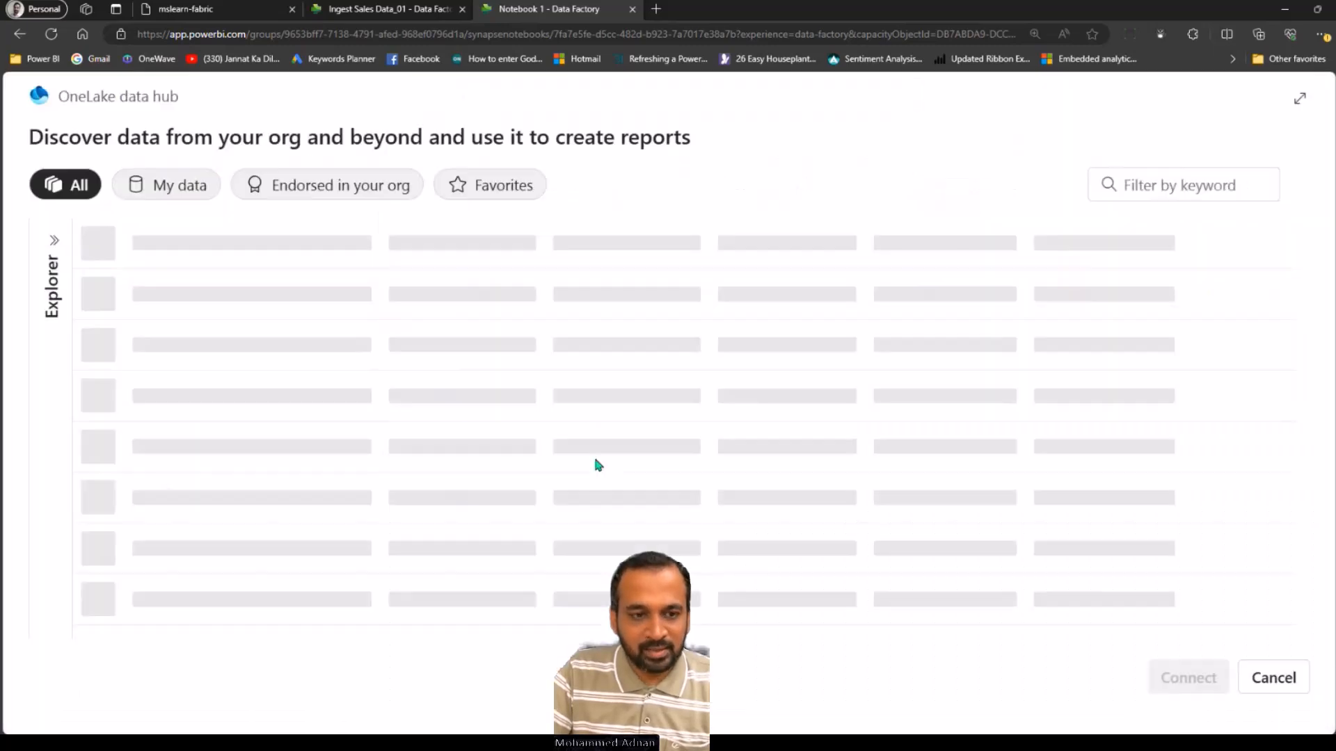
pyautogui.click(318, 280)
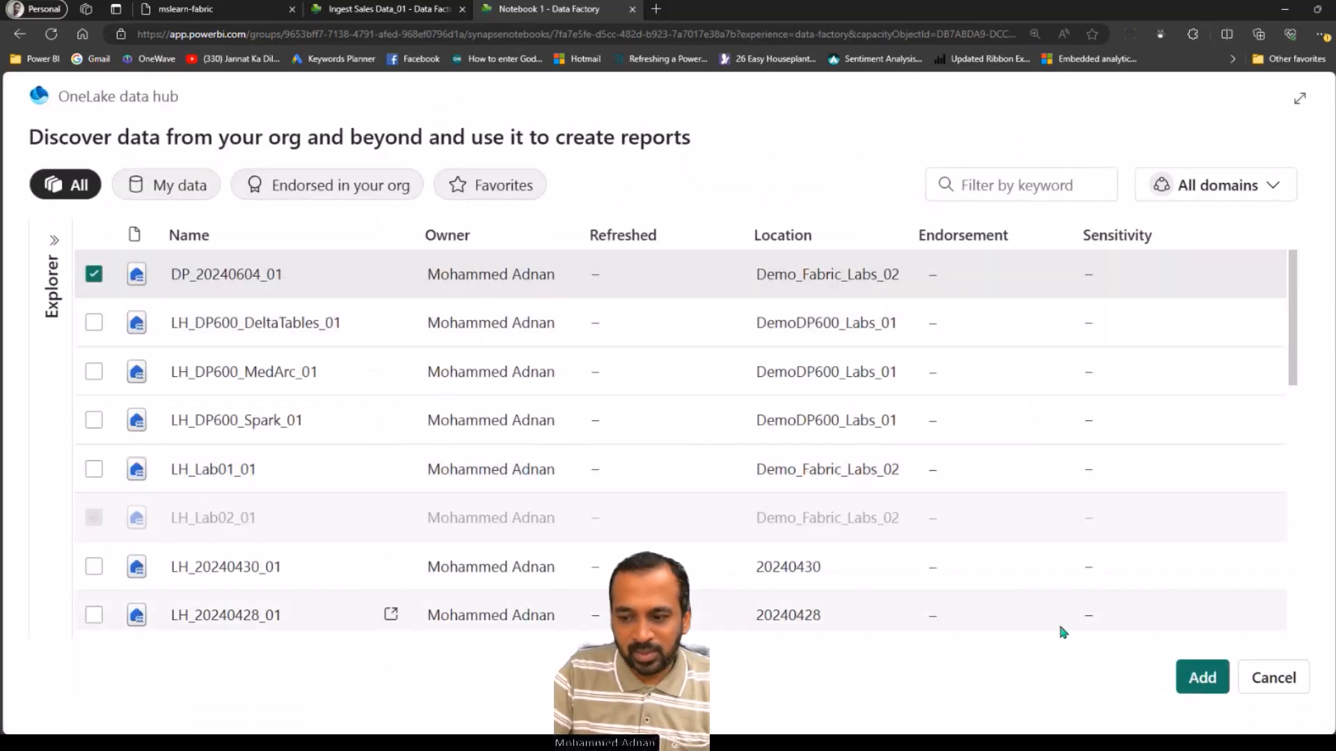
pyautogui.click(1201, 678)
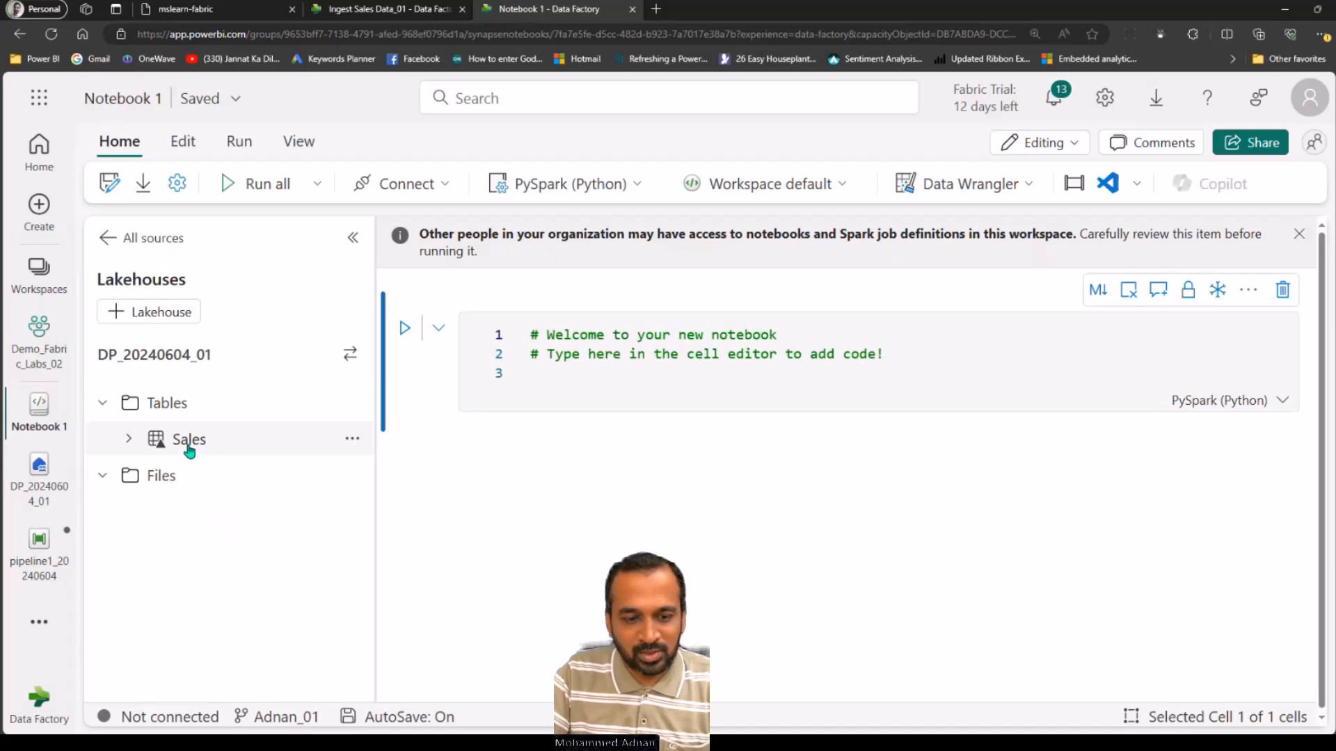
# Insert a query on the Sales table of DP_20240604_01 into the notebook's first cell, limit it to 10 rows and run it.
pyautogui.moveTo(193, 449); pyautogui.dragTo(661, 394)
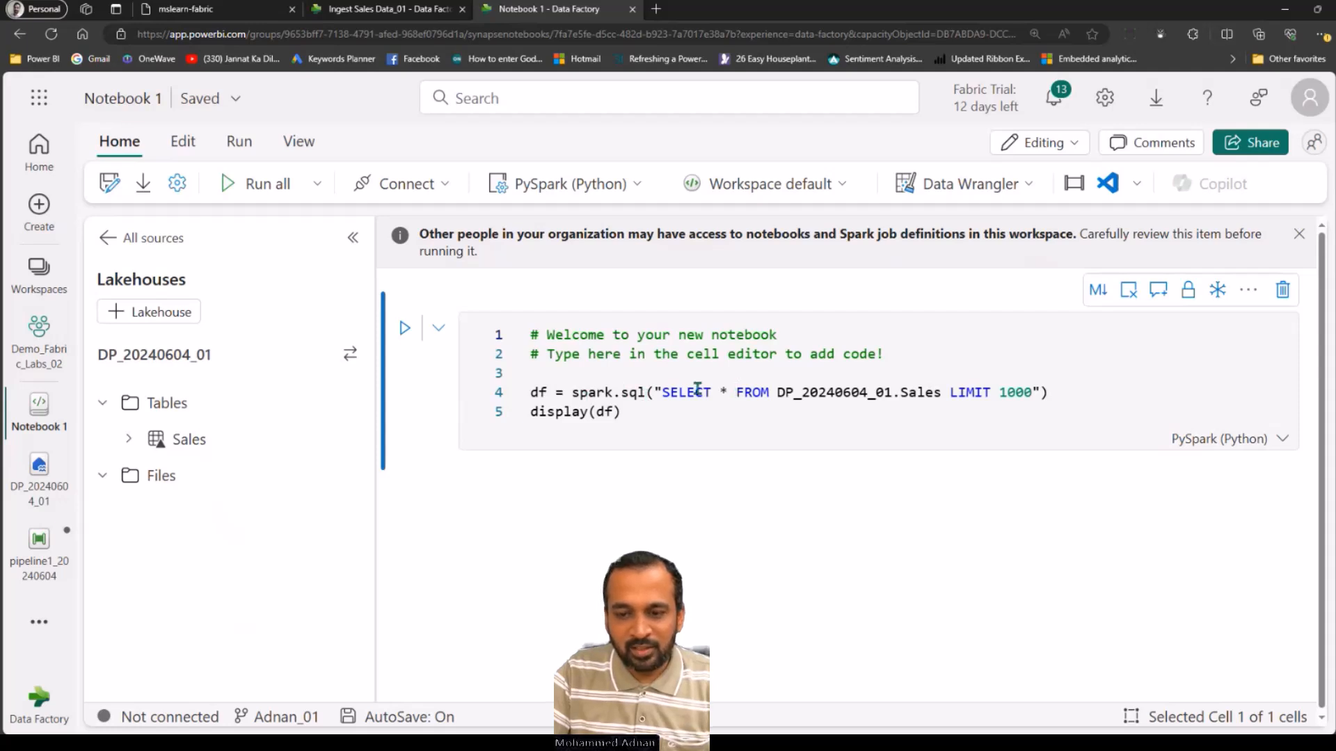
pyautogui.doubleClick(814, 393)
pyautogui.doubleClick(1016, 393)
pyautogui.write('10')
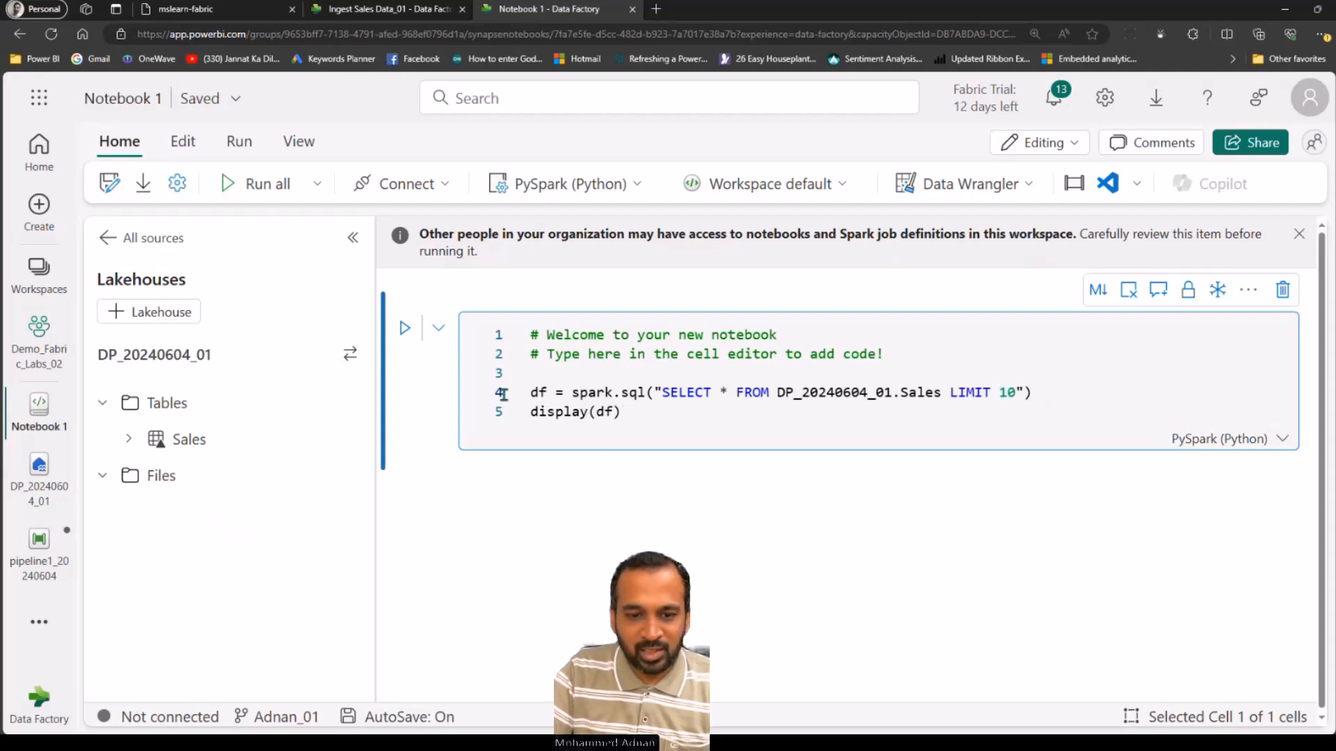
pyautogui.click(407, 327)
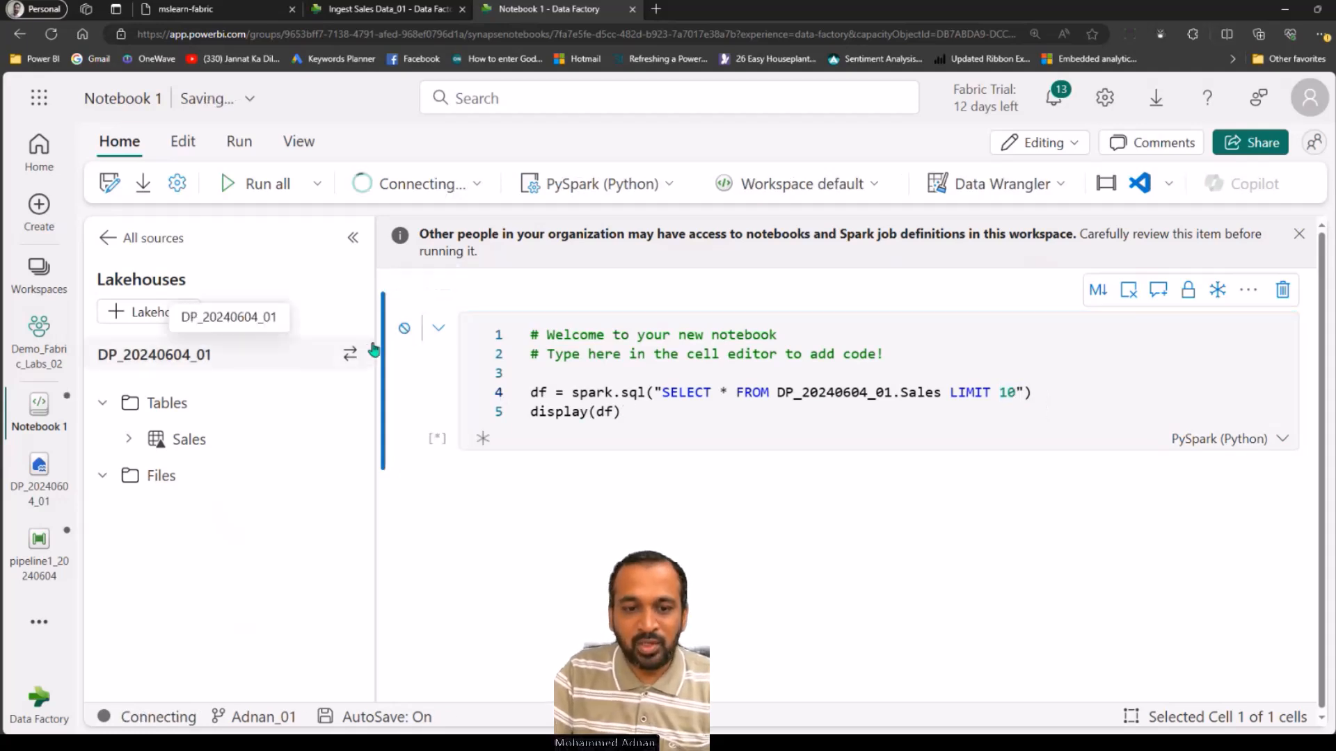
# Review the rows and columns of the Sales query output and add a code cell below it.
pyautogui.moveTo(373, 337); pyautogui.dragTo(299, 341)
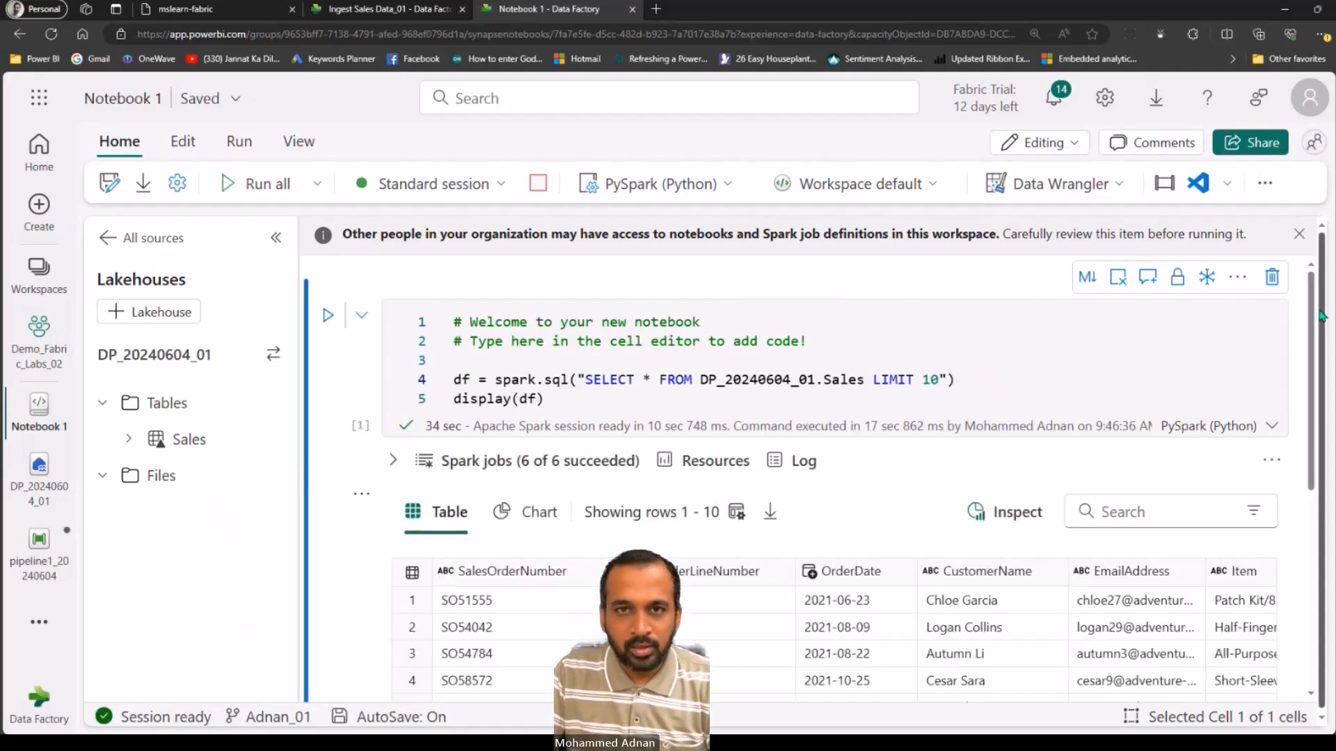
pyautogui.scroll(-3, 362, 341)
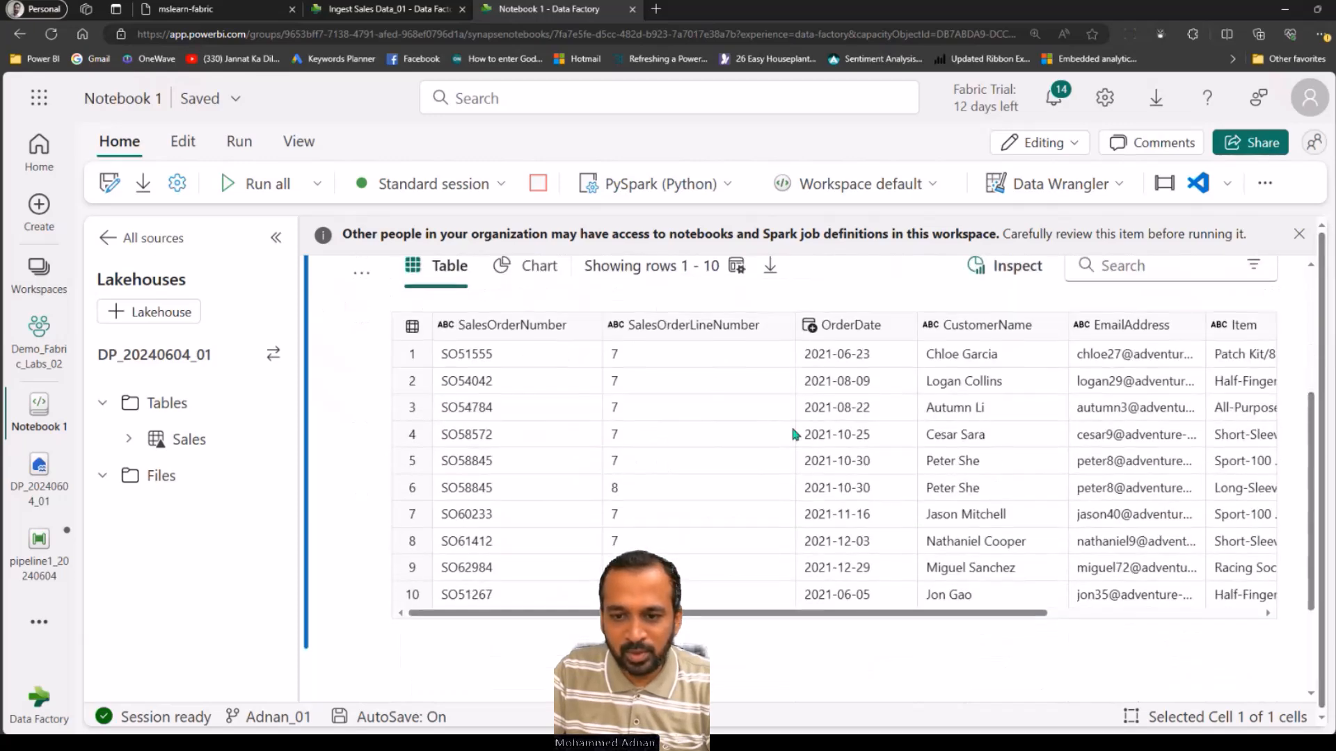
pyautogui.moveTo(966, 619); pyautogui.dragTo(1272, 603)
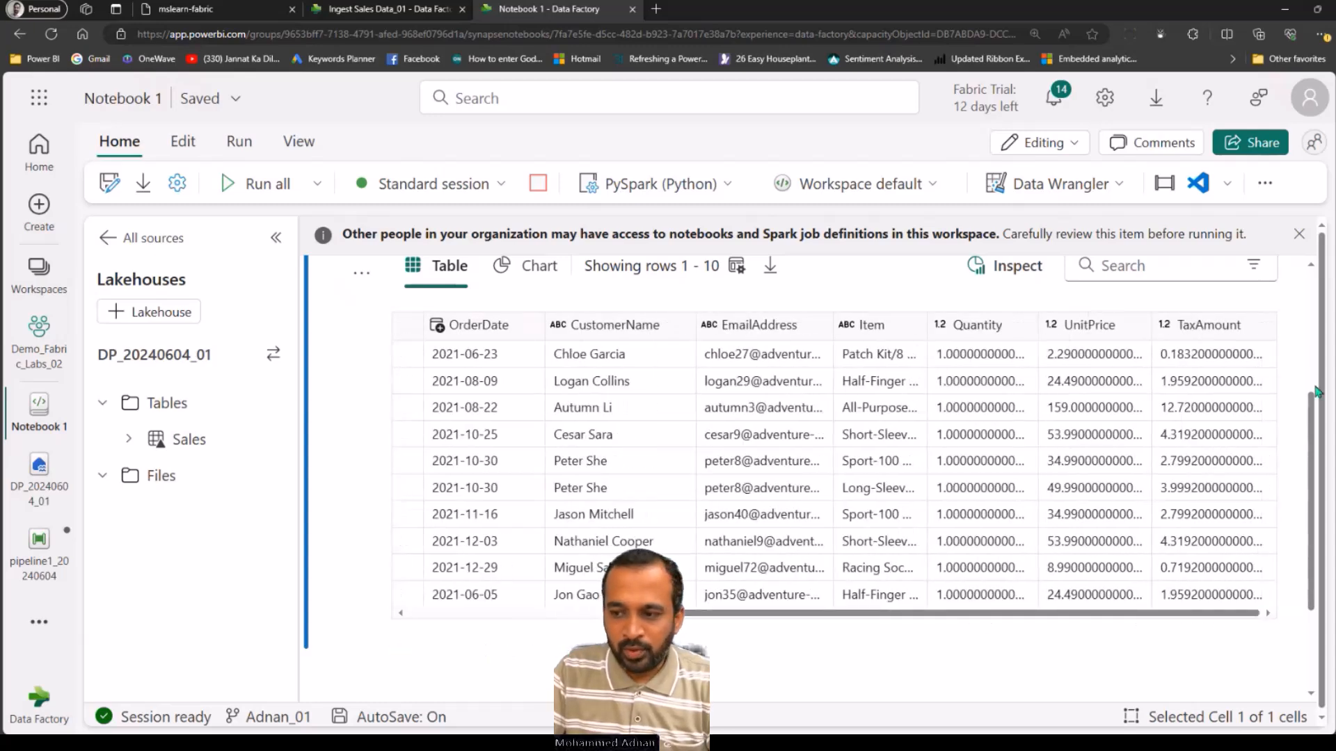
pyautogui.moveTo(418, 658)
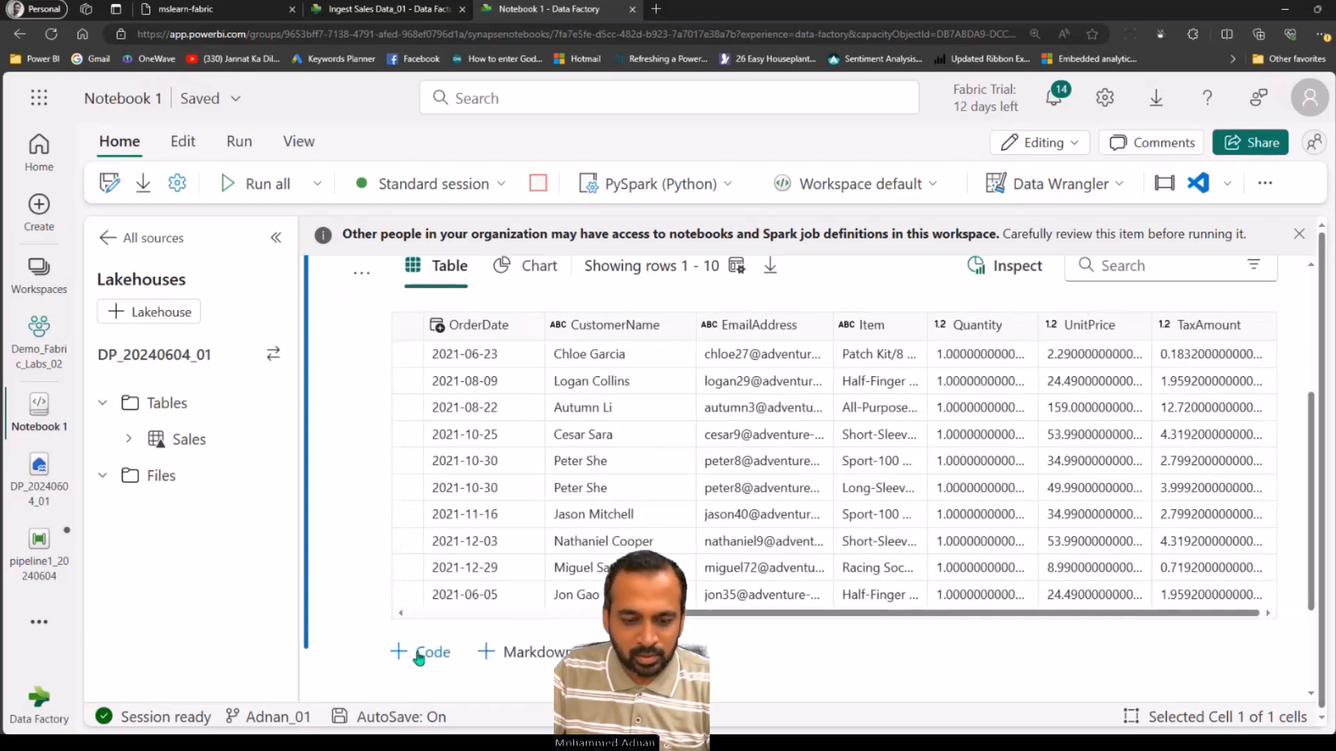
pyautogui.click(421, 654)
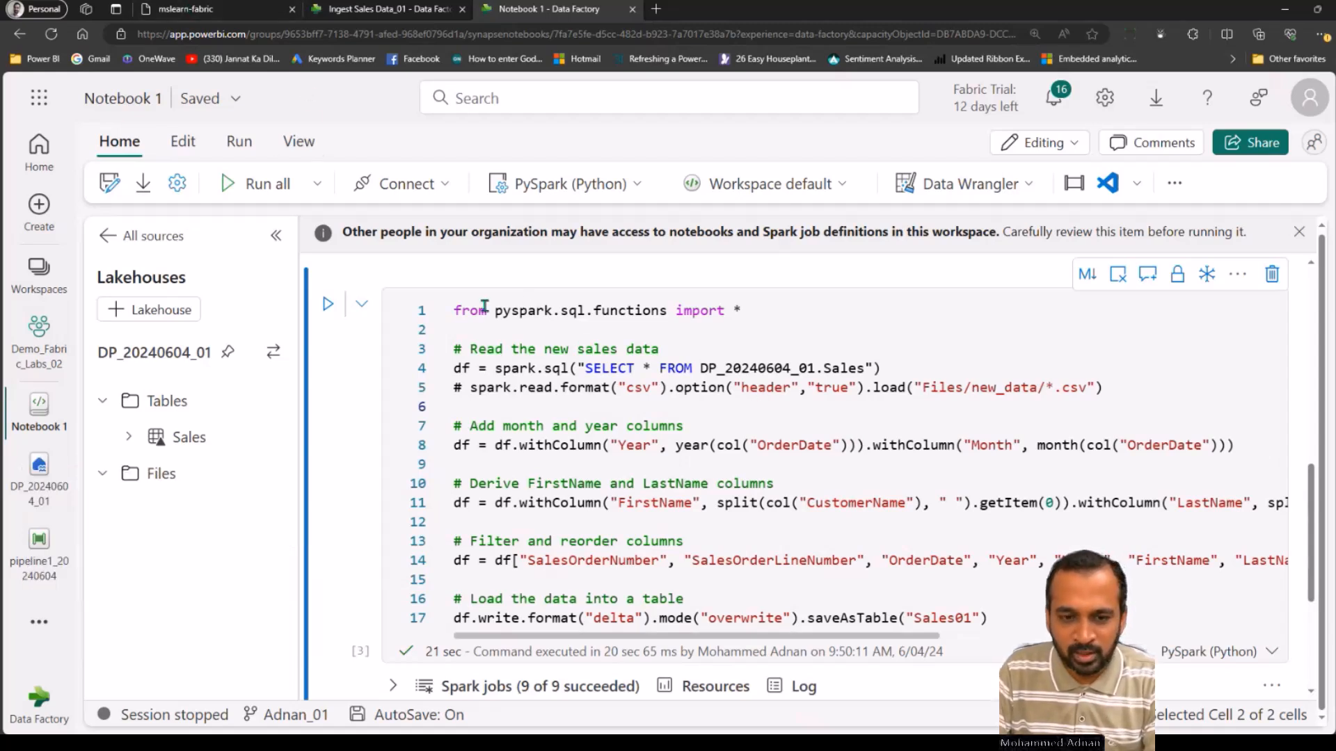
# Check the import and read statements in the transformation cell and delete the commented-out spark.read line for Files/new_data/*.csv.
pyautogui.moveTo(455, 310); pyautogui.dragTo(745, 310)
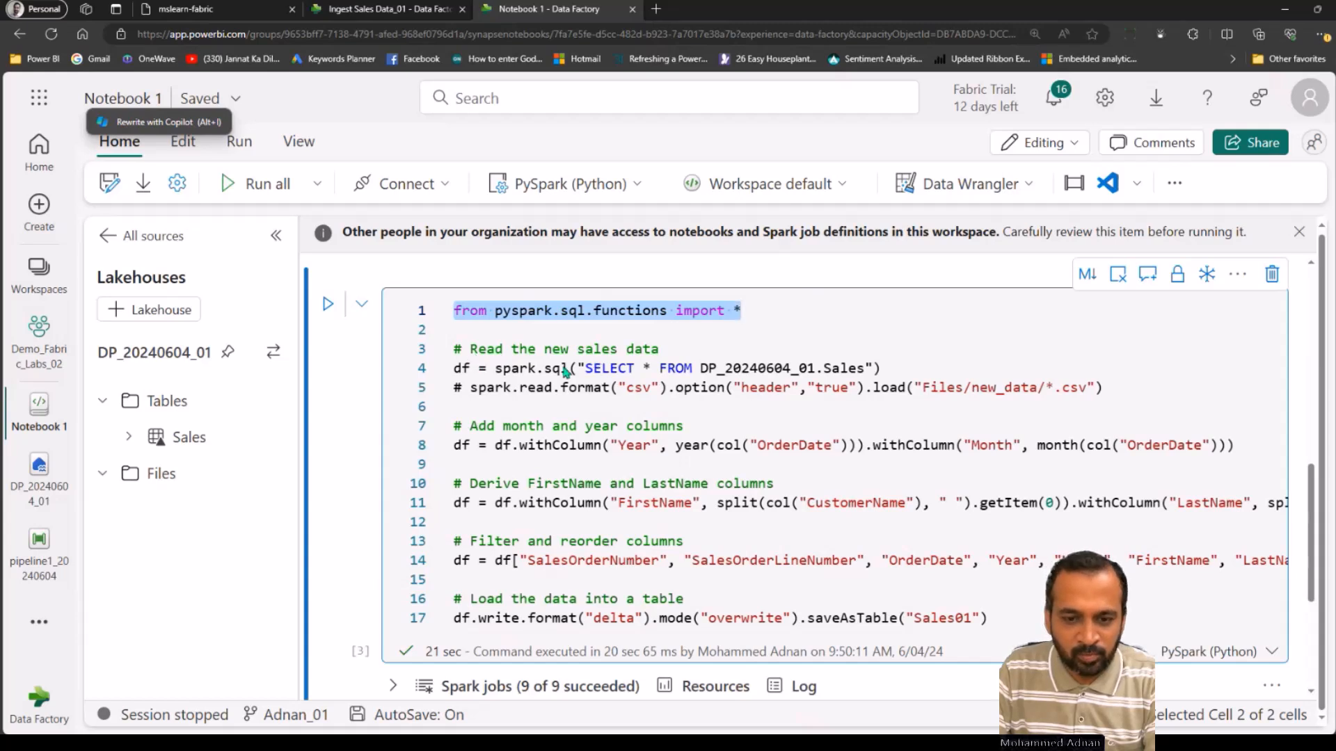
pyautogui.moveTo(495, 372); pyautogui.dragTo(891, 372)
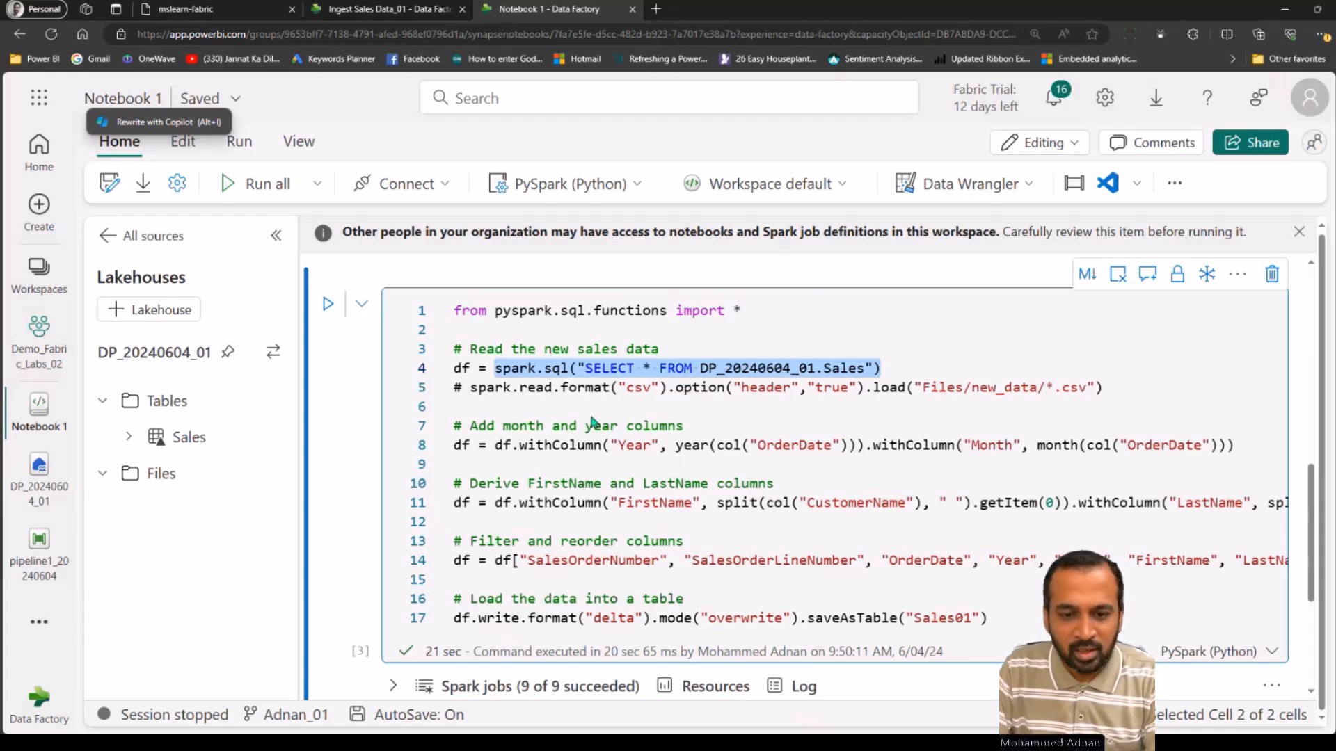
pyautogui.moveTo(594, 387); pyautogui.dragTo(832, 388)
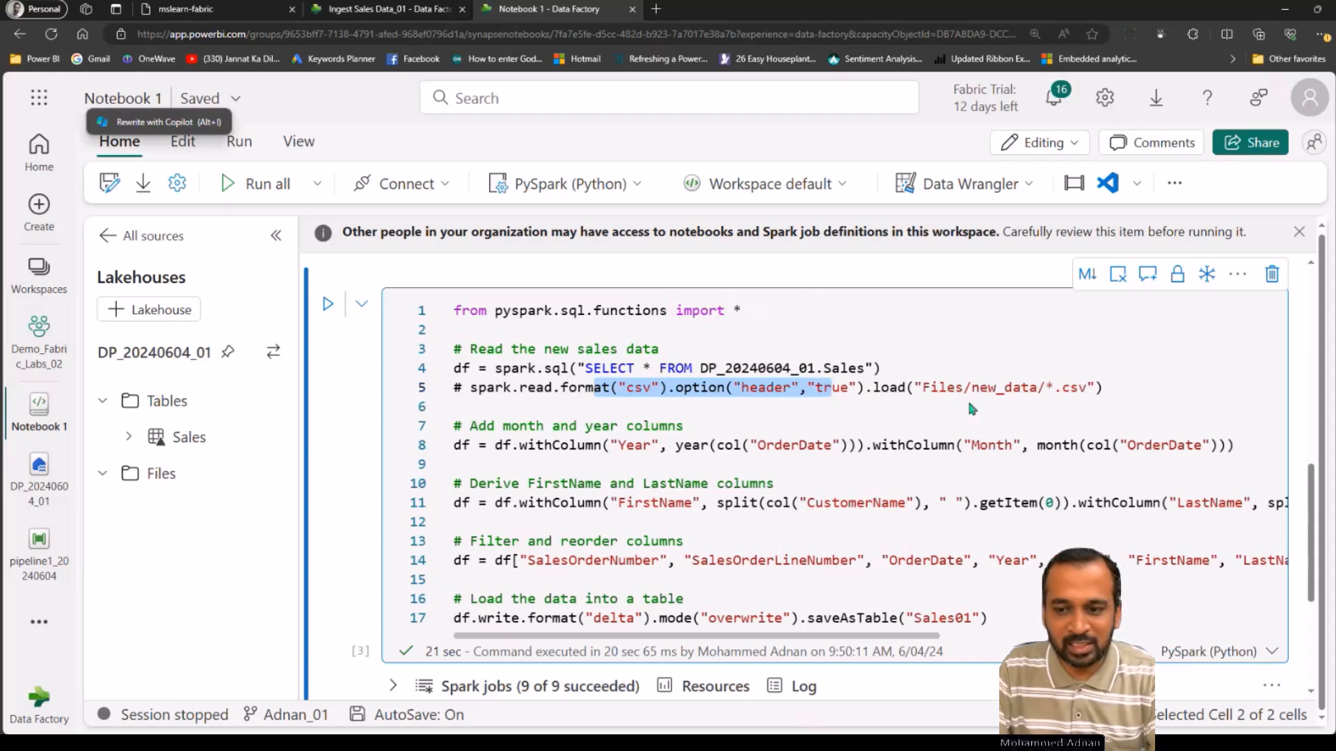
pyautogui.click(1129, 377)
pyautogui.hotkey('shift', 'Home')
pyautogui.press('BackSpace')
pyautogui.press('Delete')
pyautogui.press('Up')
pyautogui.hotkey('shift', 'End')
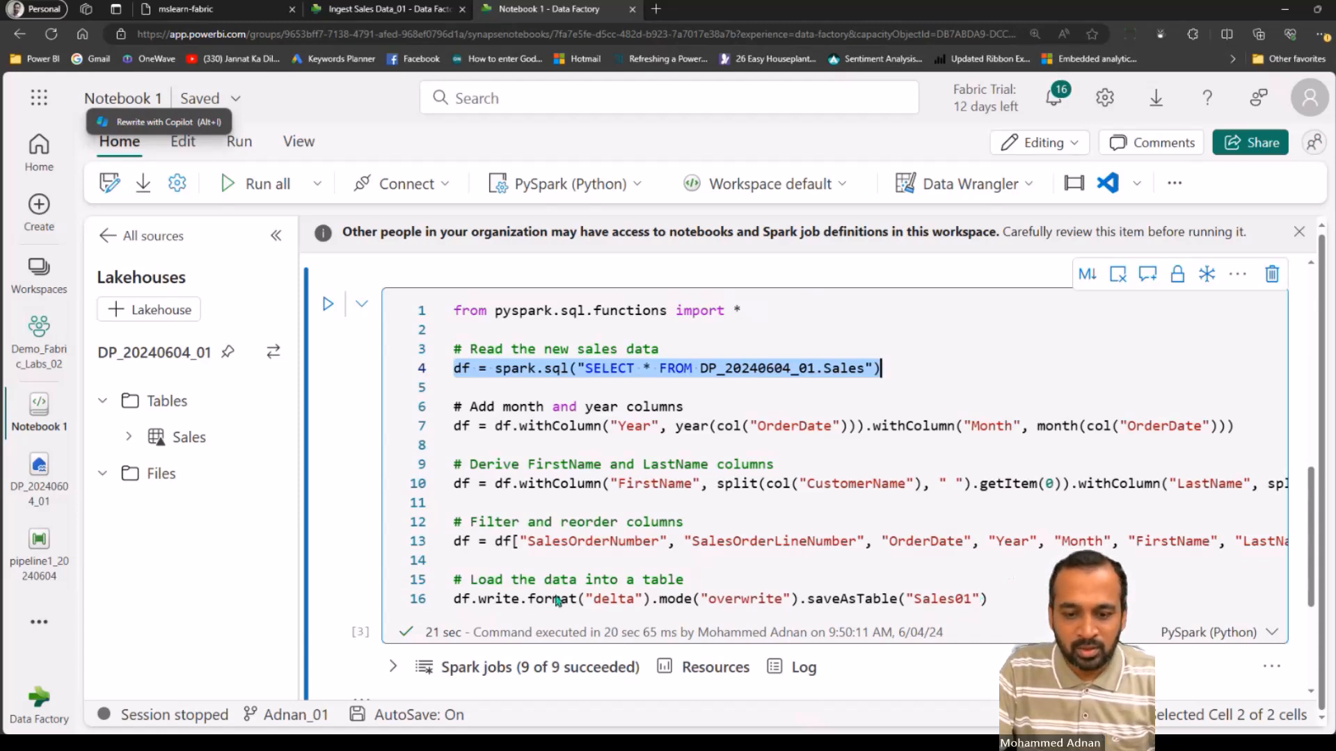
# Run the transformation cell and refresh the tables of DP_20240604_01 to check for the Sales01 table named in saveAsTable.
pyautogui.click(328, 305)
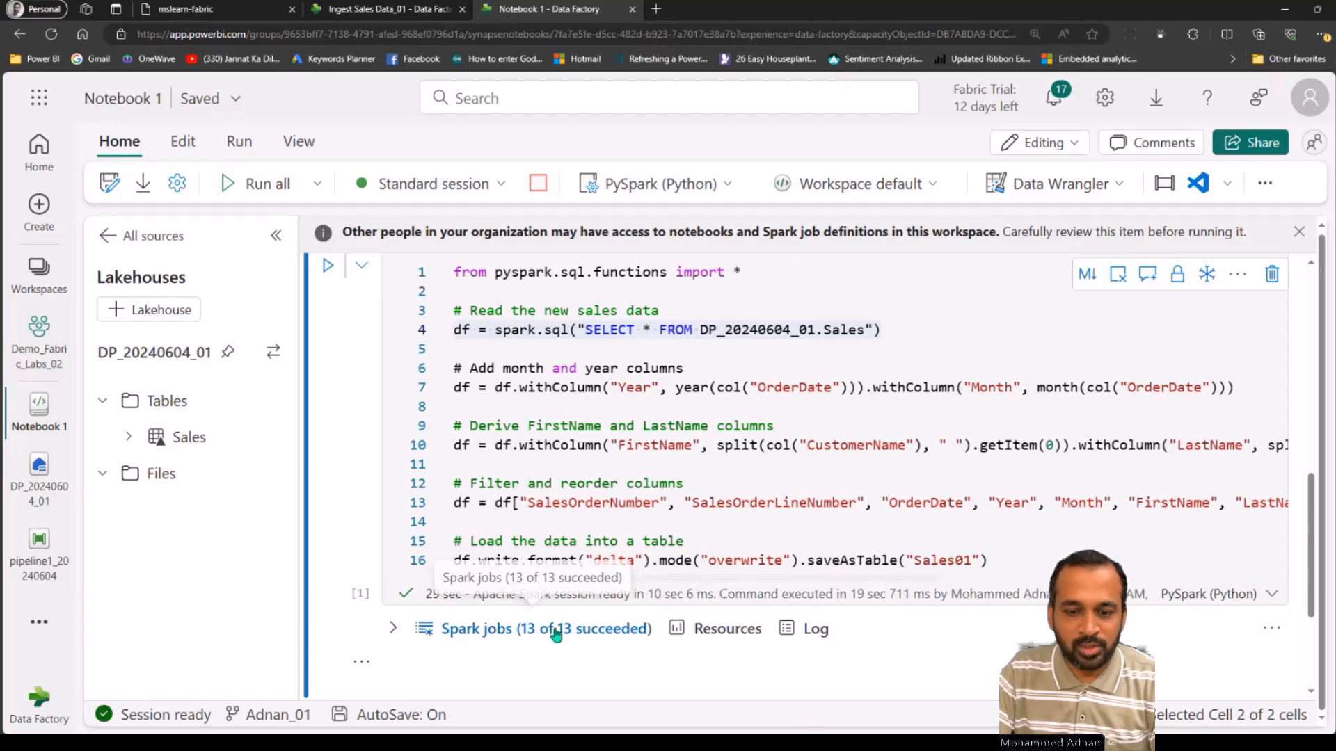
pyautogui.click(276, 403)
pyautogui.click(306, 432)
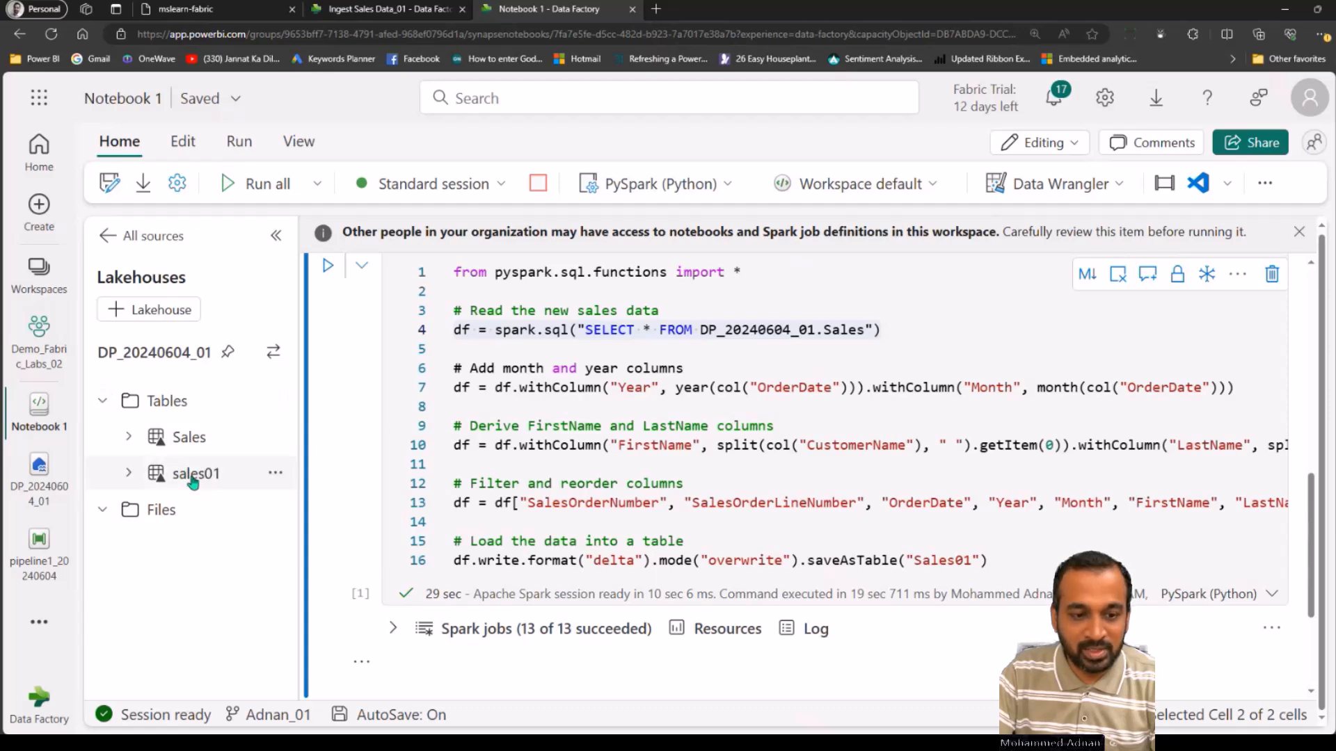
pyautogui.moveTo(913, 556); pyautogui.dragTo(974, 555)
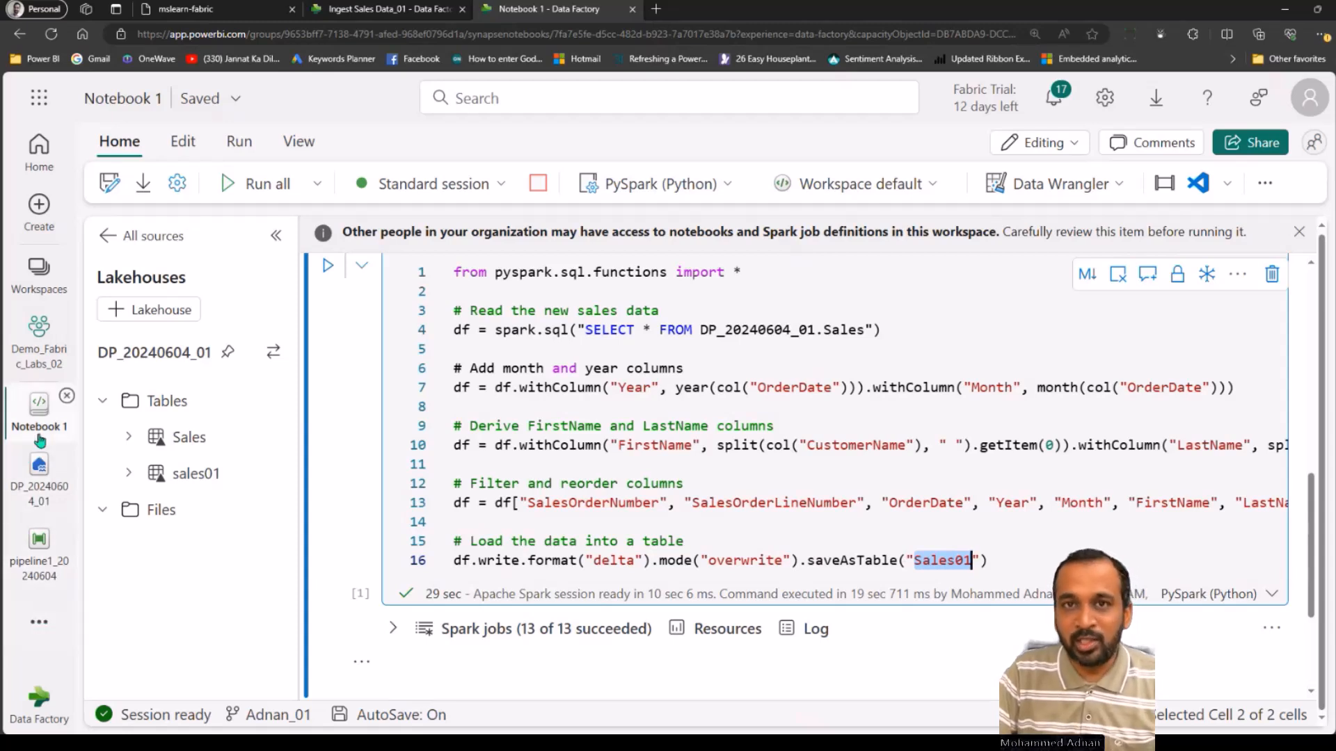
# In pipeline1_20240604, add a Delete data activity ahead of Copy_rt0 and connect it so that Copy_rt0 runs when it succeeds.
pyautogui.click(39, 569)
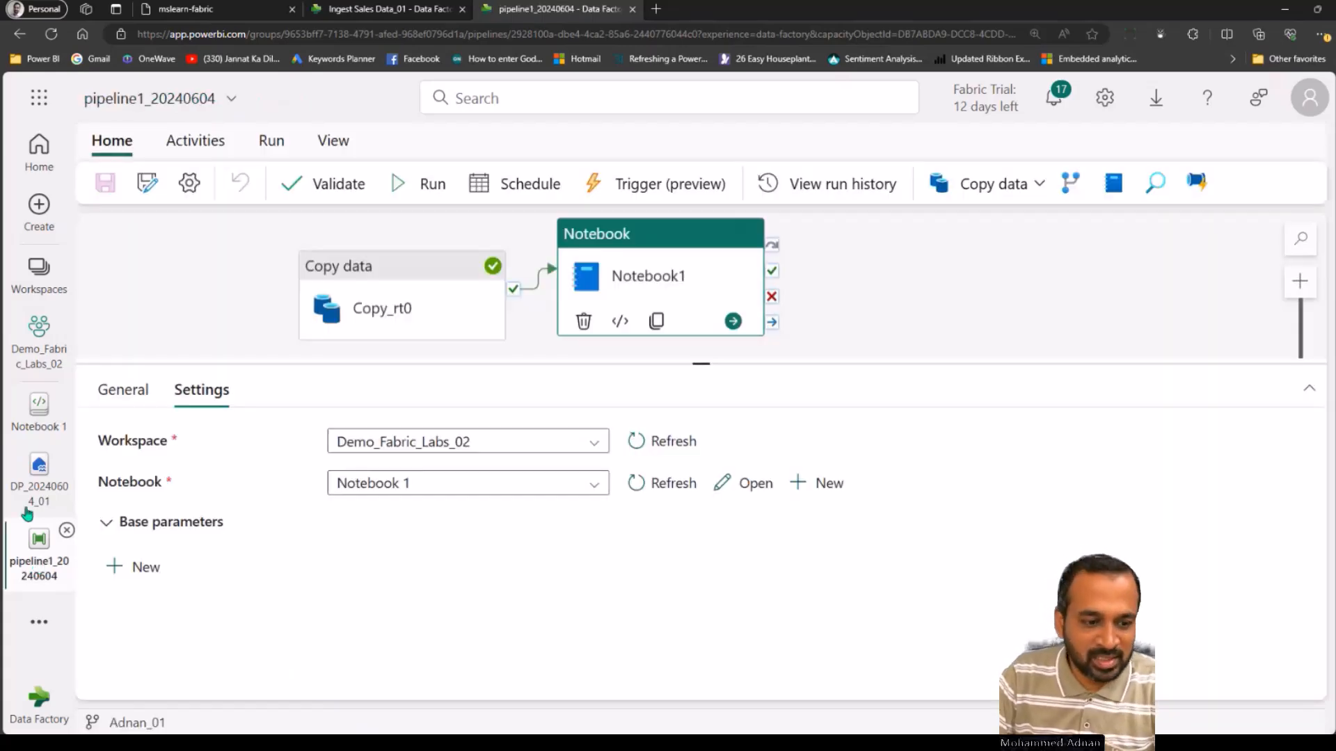
pyautogui.click(39, 414)
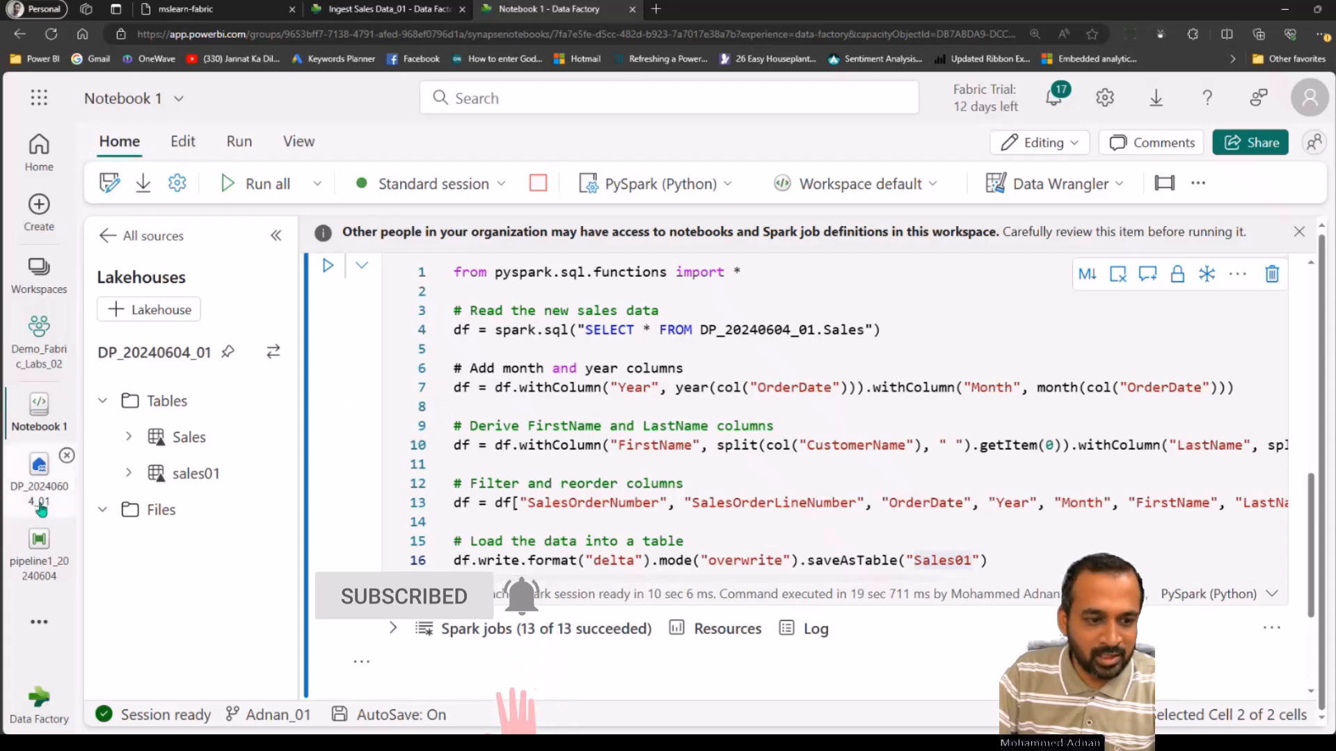
pyautogui.click(39, 549)
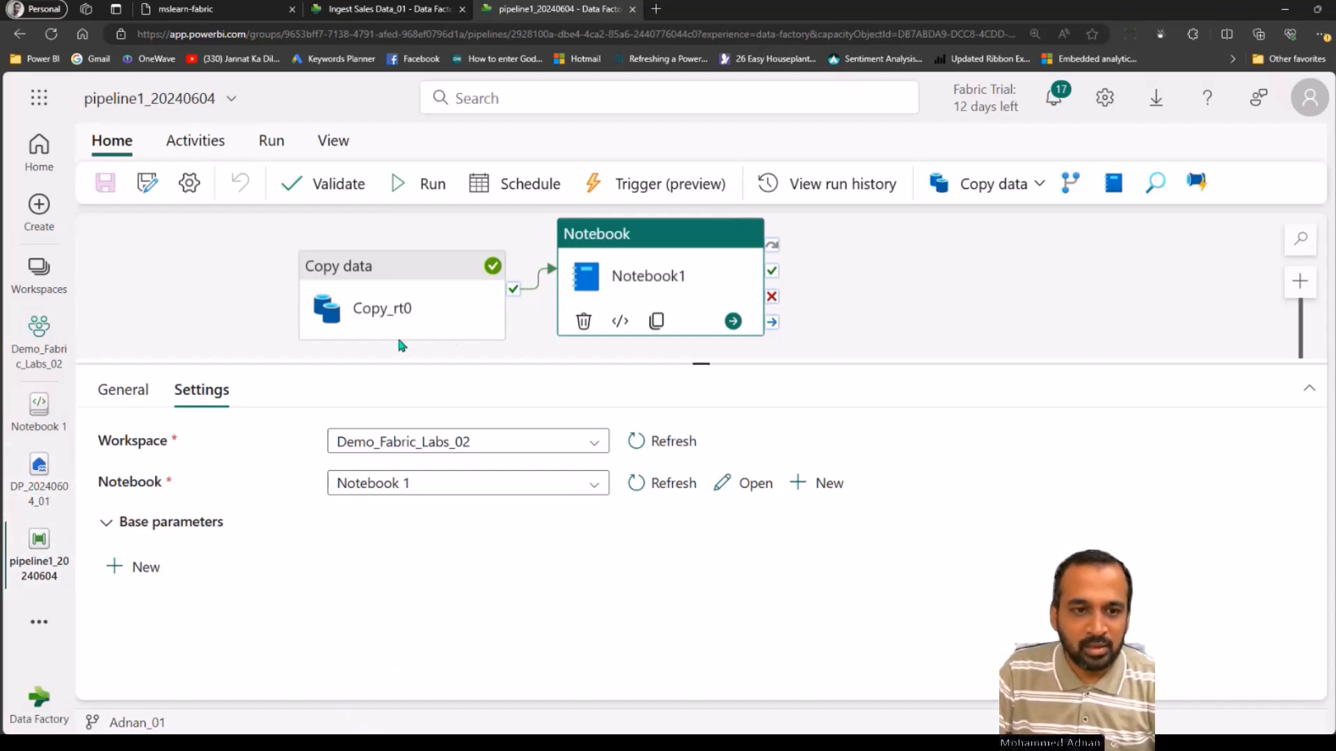
pyautogui.click(198, 143)
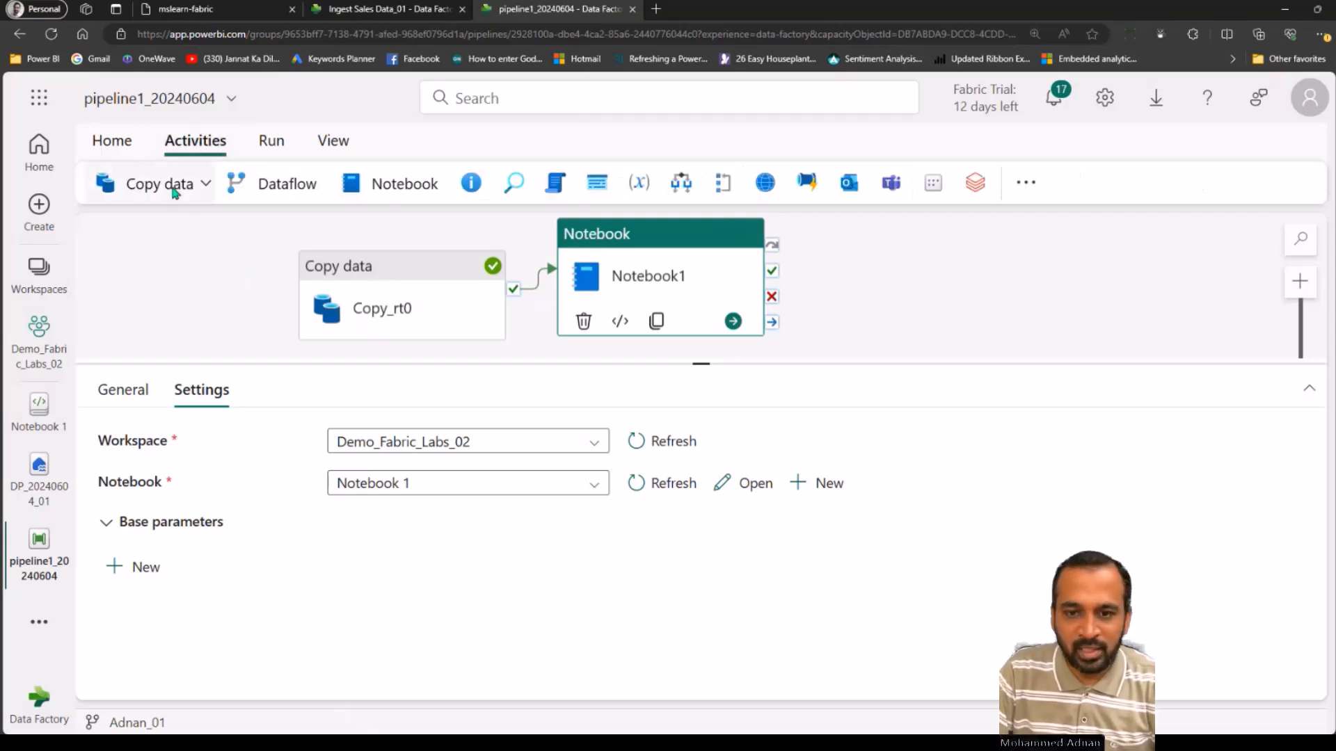
pyautogui.click(1027, 184)
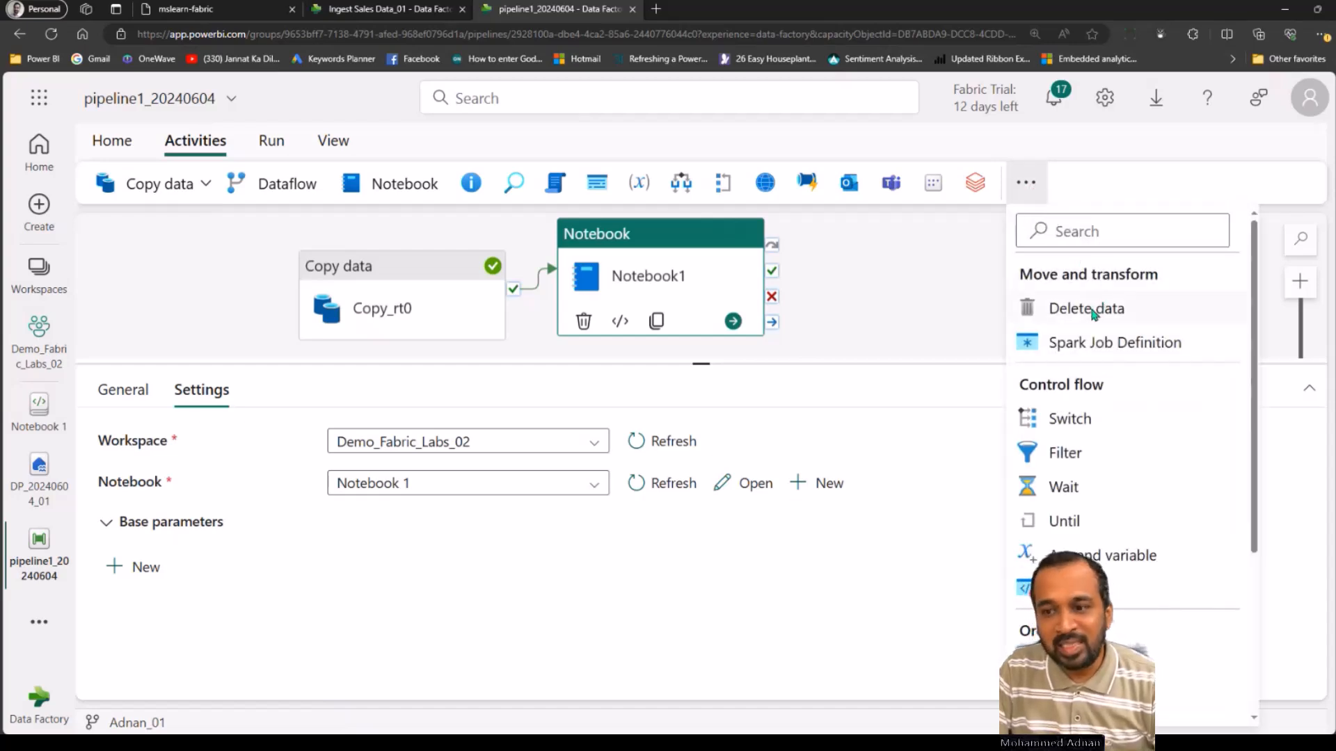
pyautogui.click(1087, 309)
pyautogui.moveTo(938, 238); pyautogui.dragTo(212, 244)
pyautogui.moveTo(398, 266); pyautogui.dragTo(514, 229)
pyautogui.moveTo(696, 359); pyautogui.dragTo(812, 240)
pyautogui.moveTo(516, 273)
pyautogui.mouseDown()
pyautogui.moveTo(539, 240)
pyautogui.moveTo(534, 257)
pyautogui.mouseUp()
pyautogui.moveTo(163, 282); pyautogui.dragTo(186, 248)
pyautogui.moveTo(328, 300); pyautogui.dragTo(498, 306)
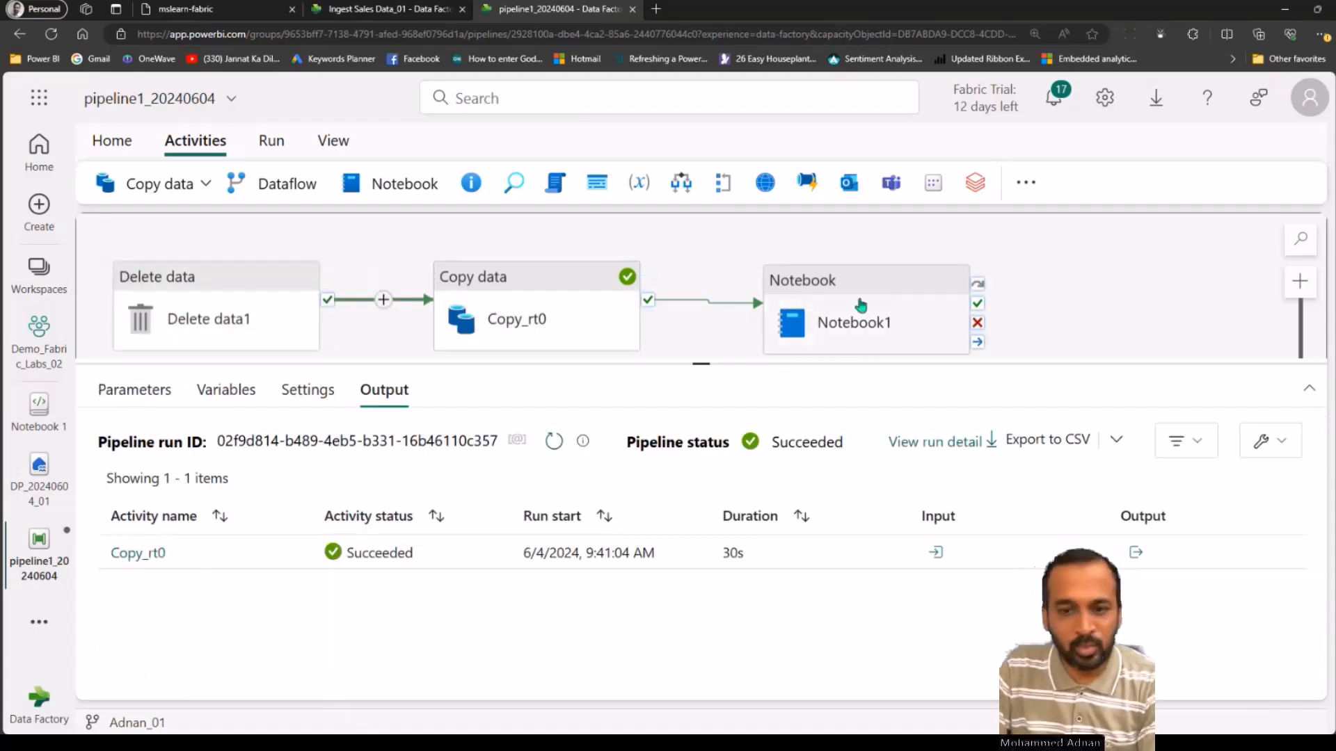
# Set the source connection of the Delete data1 activity to the DP_20240604_01 lakehouse and check its file path options.
pyautogui.click(218, 288)
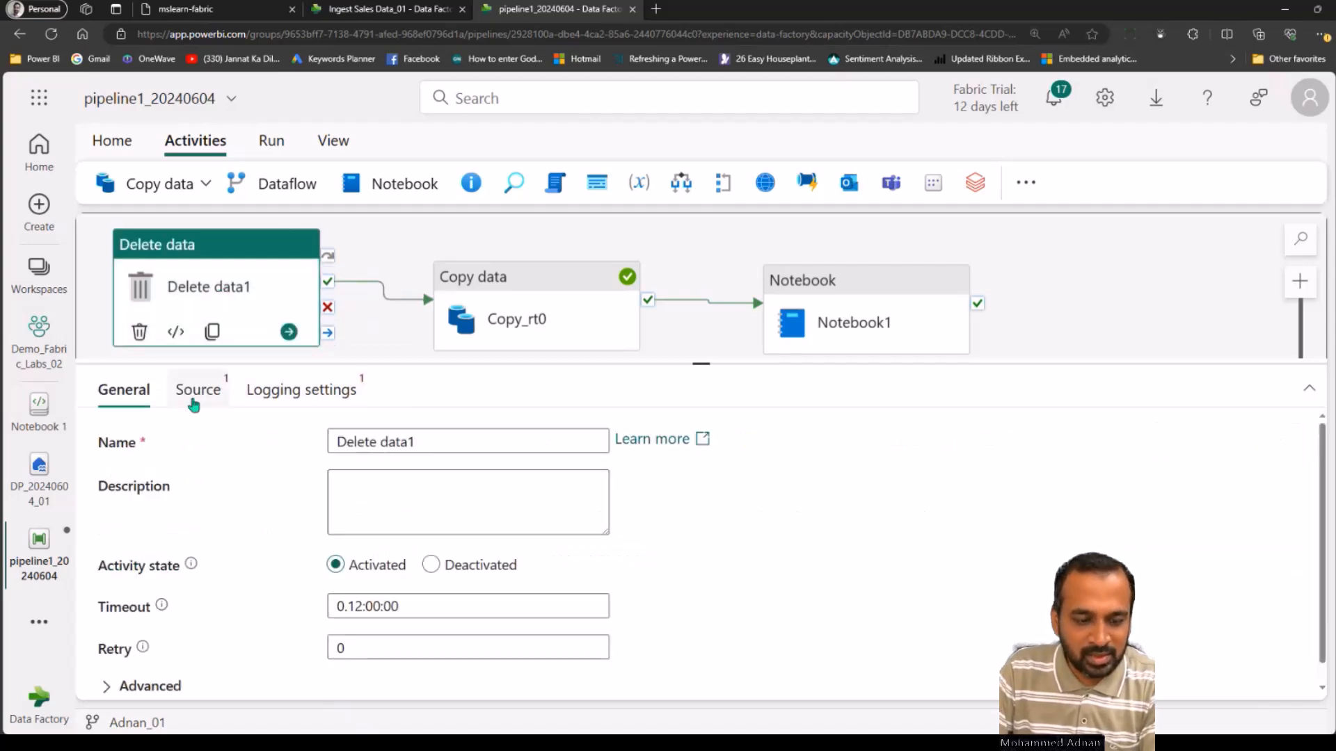
pyautogui.click(201, 392)
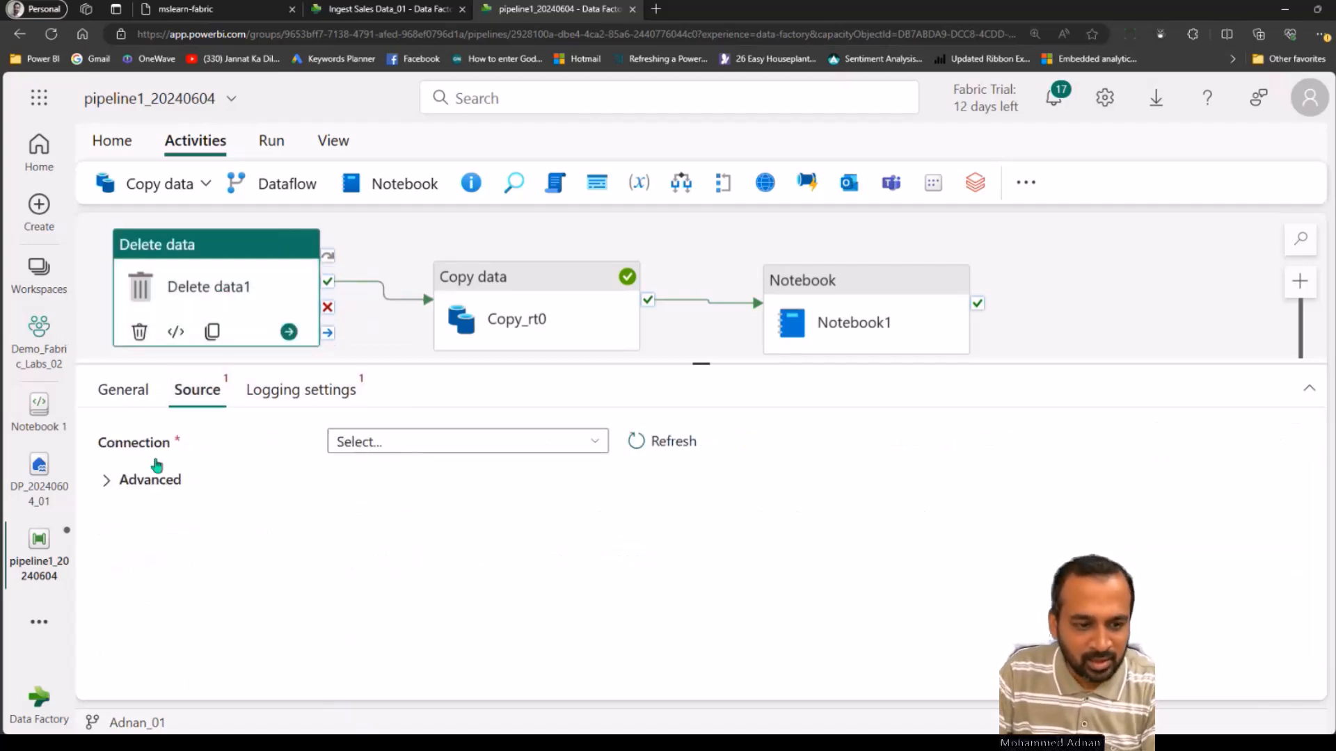
pyautogui.click(544, 447)
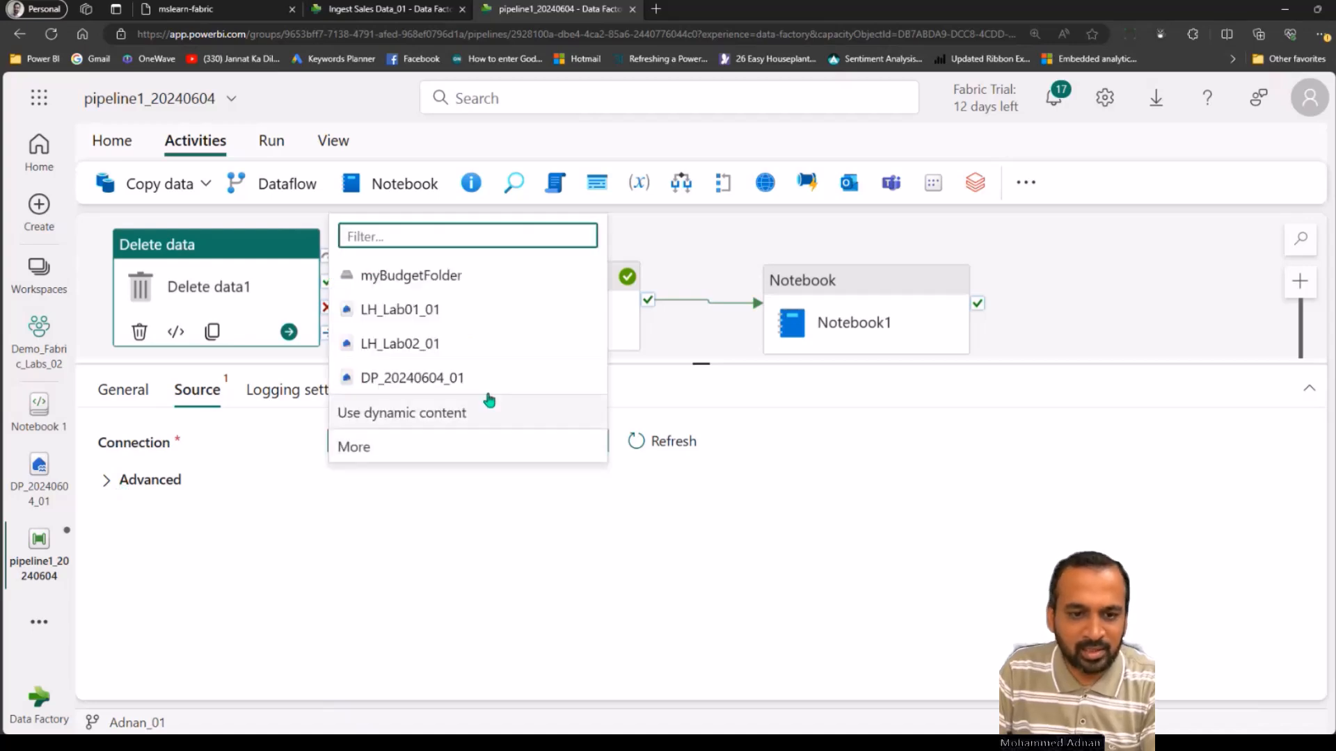
pyautogui.click(425, 376)
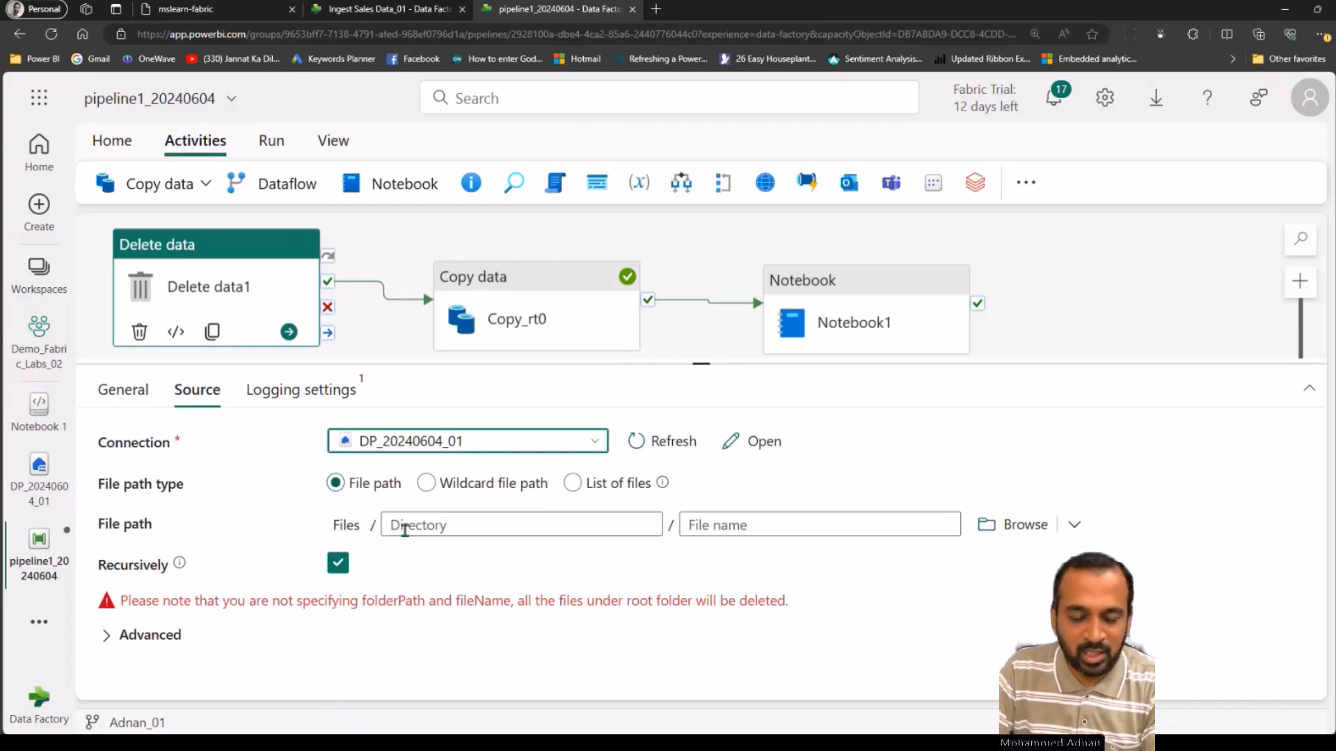
pyautogui.click(416, 525)
pyautogui.click(427, 485)
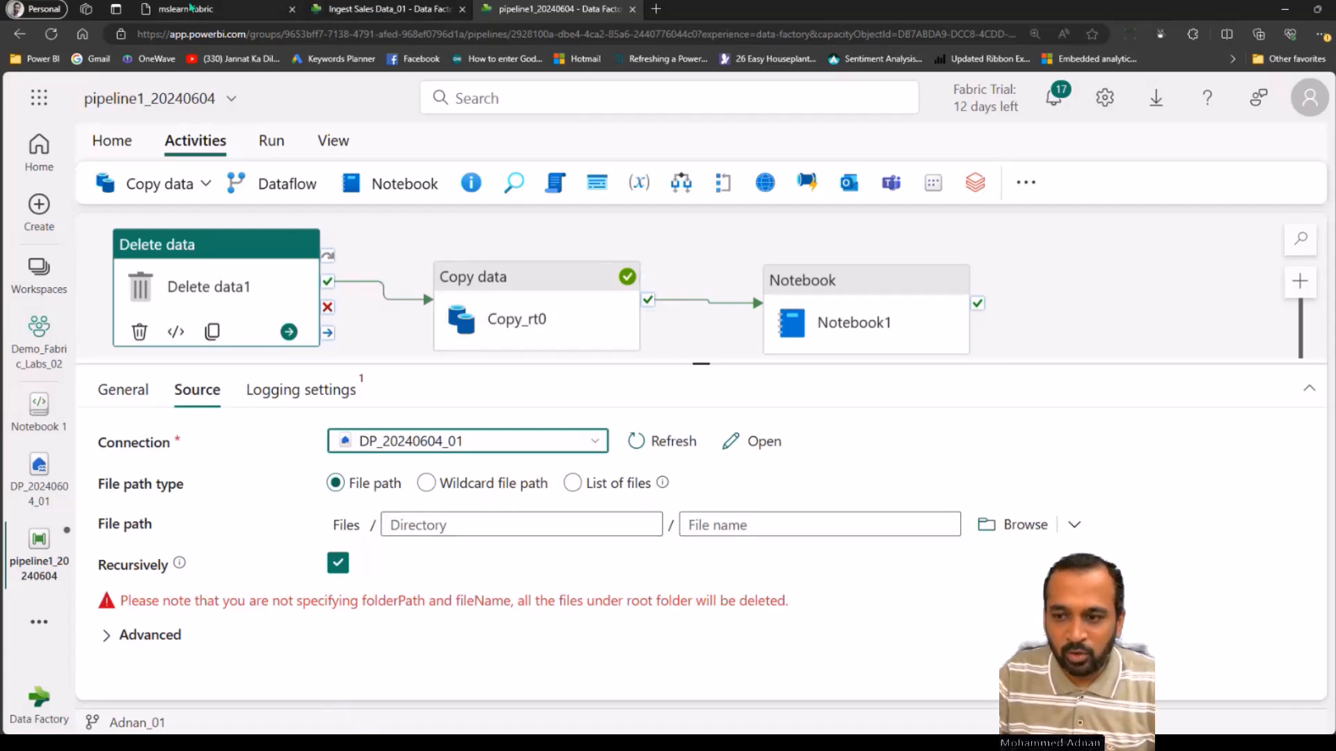
# Switch to the Ingest Sales Data_01 pipeline and examine the folder path and wildcard file name of its Delete old files activity.
pyautogui.click(191, 8)
pyautogui.moveTo(1330, 504); pyautogui.dragTo(1330, 522)
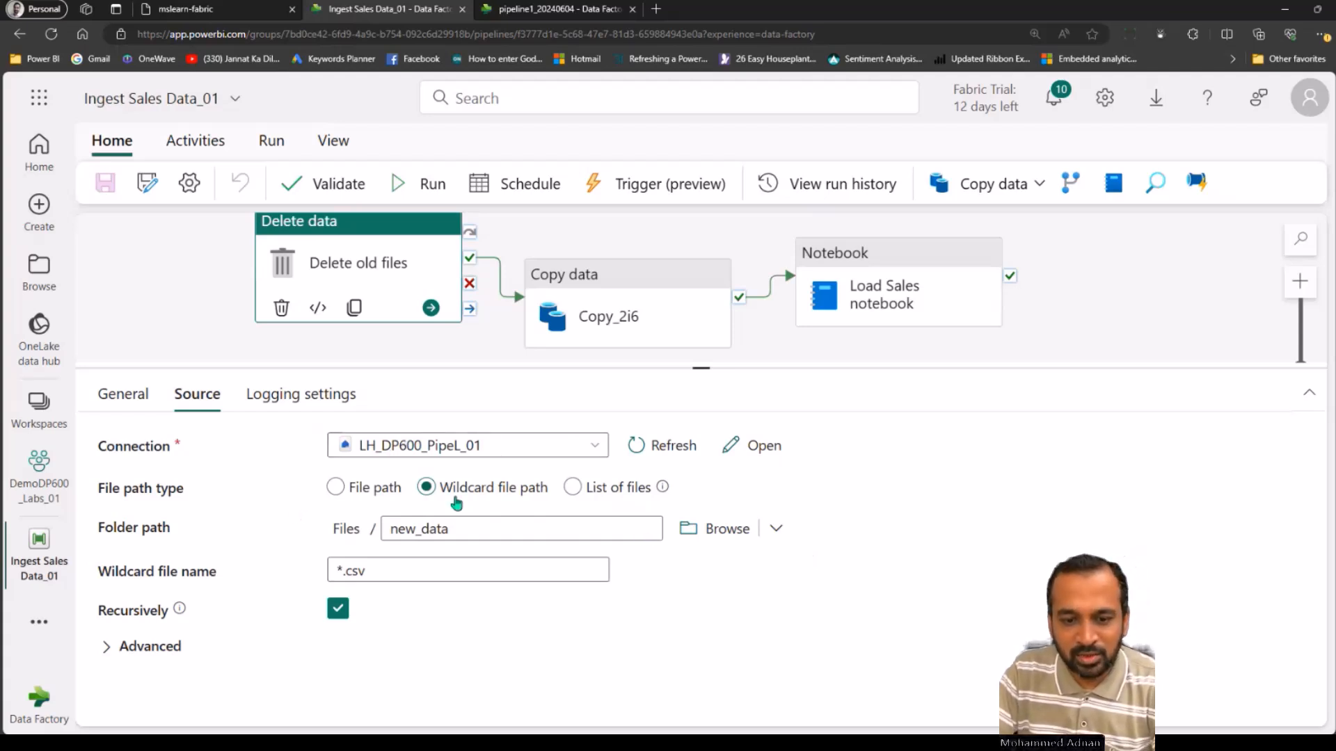
pyautogui.moveTo(385, 529); pyautogui.dragTo(446, 528)
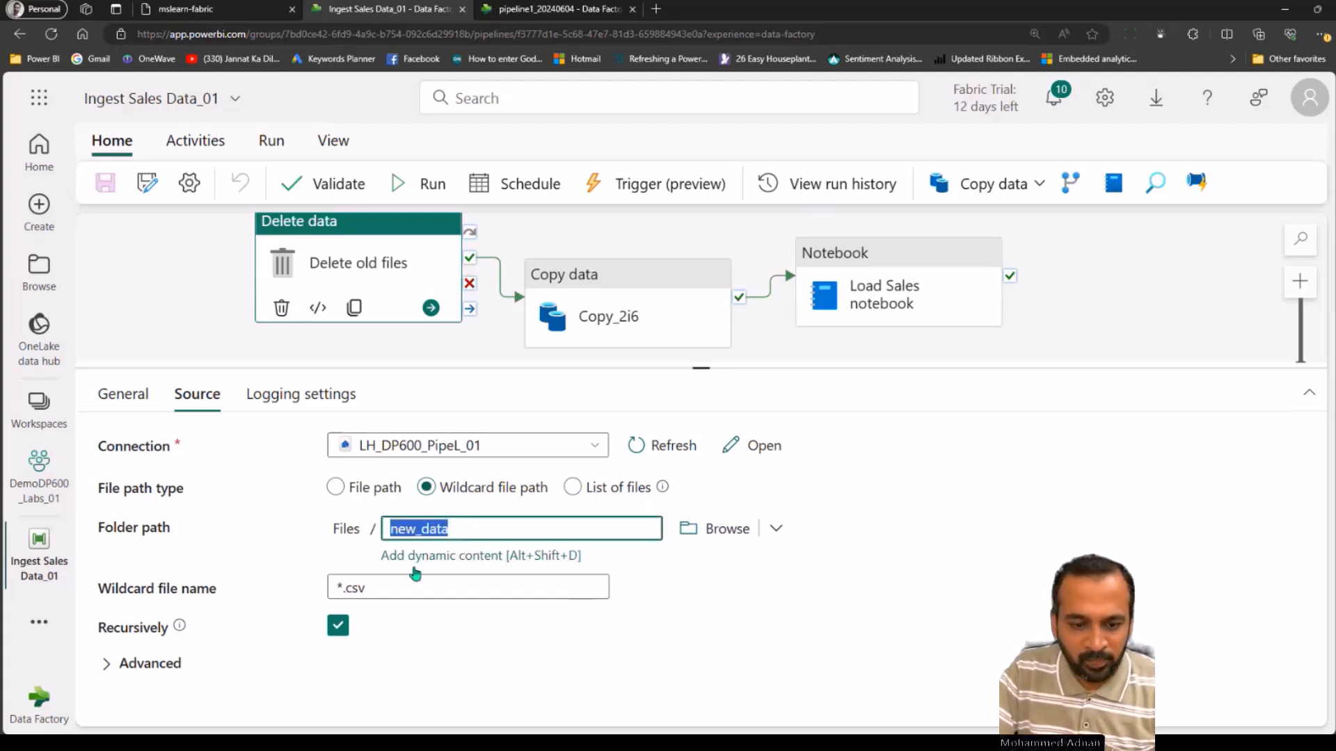
pyautogui.moveTo(382, 588); pyautogui.dragTo(321, 586)
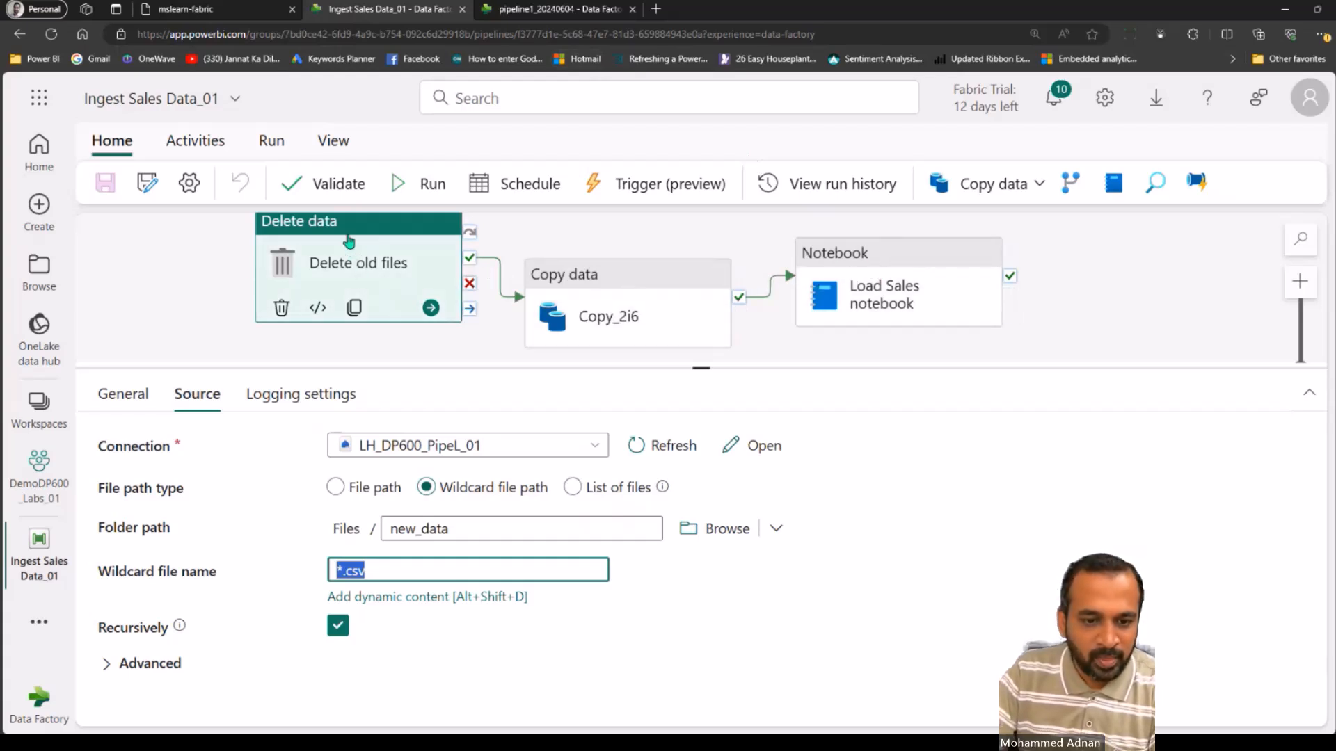
pyautogui.click(607, 286)
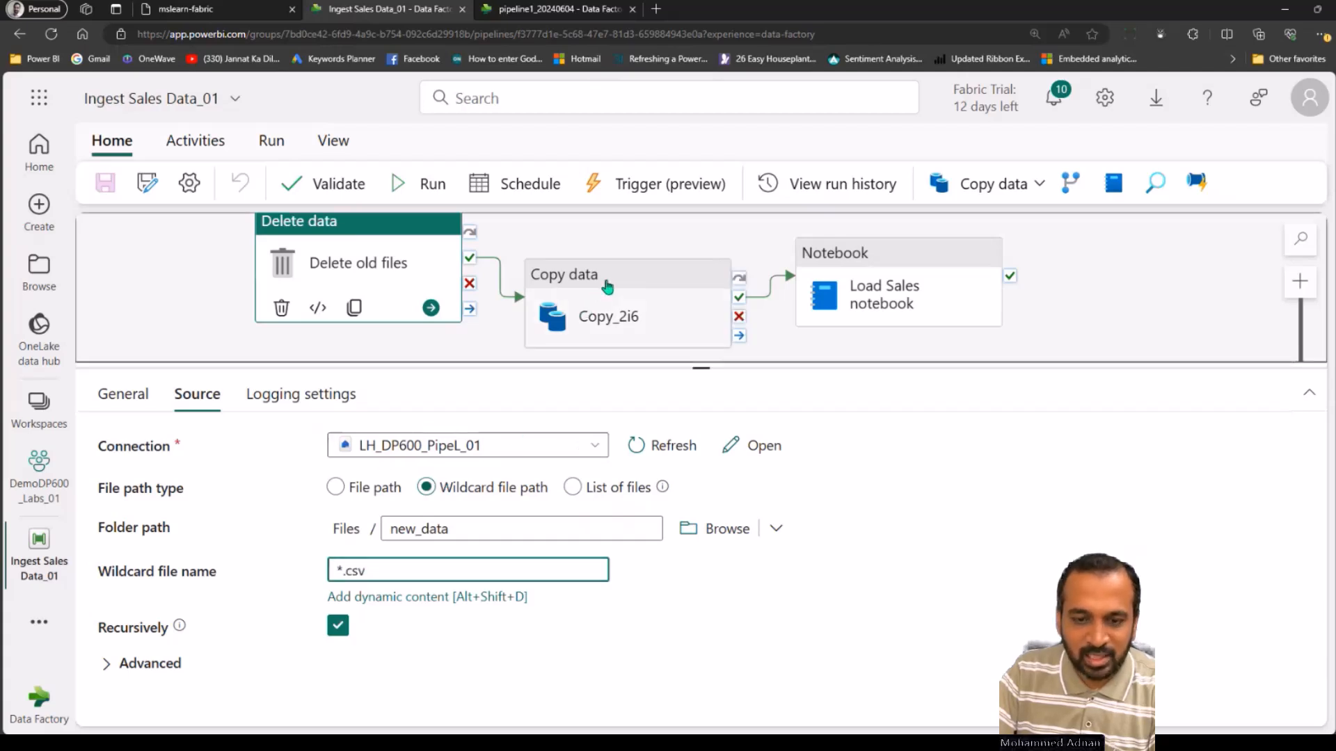
# Examine the source and destination settings of the Copy_2i6 activity, including its lakehouse root folder and file path.
pyautogui.click(213, 398)
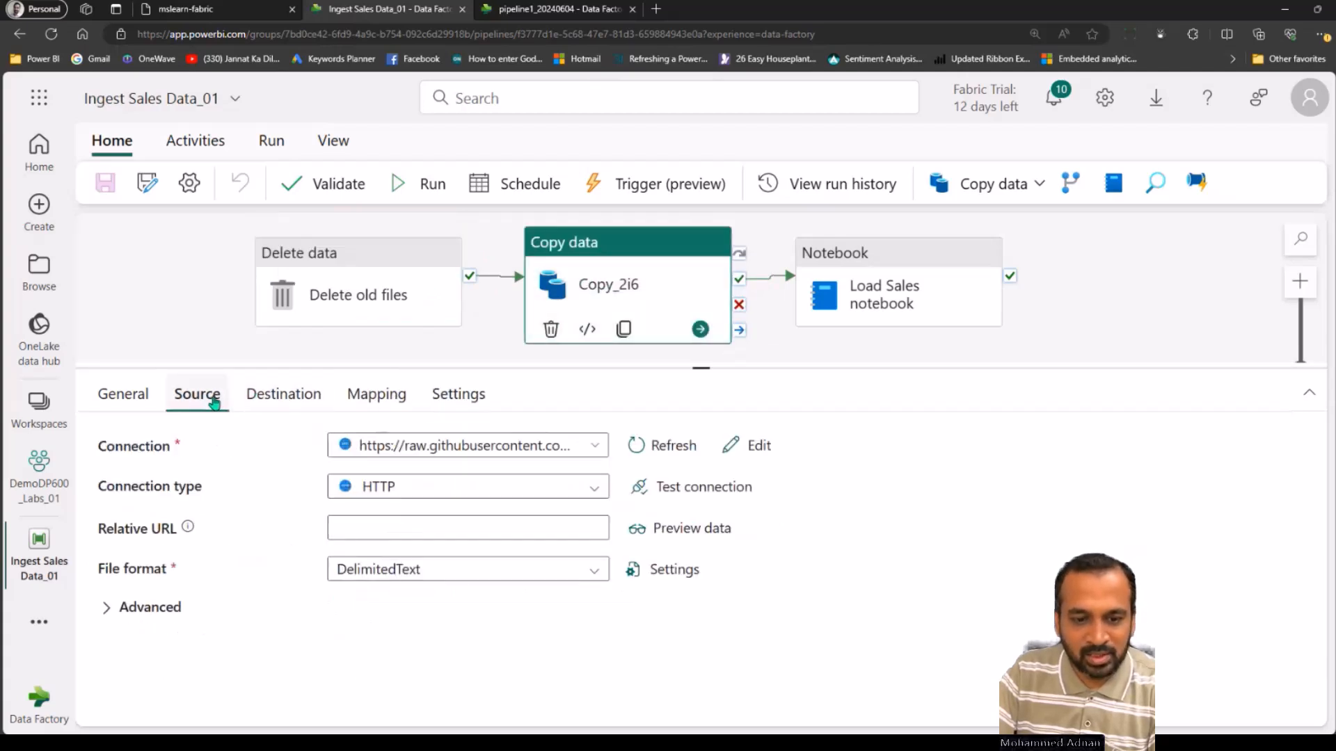
pyautogui.click(284, 400)
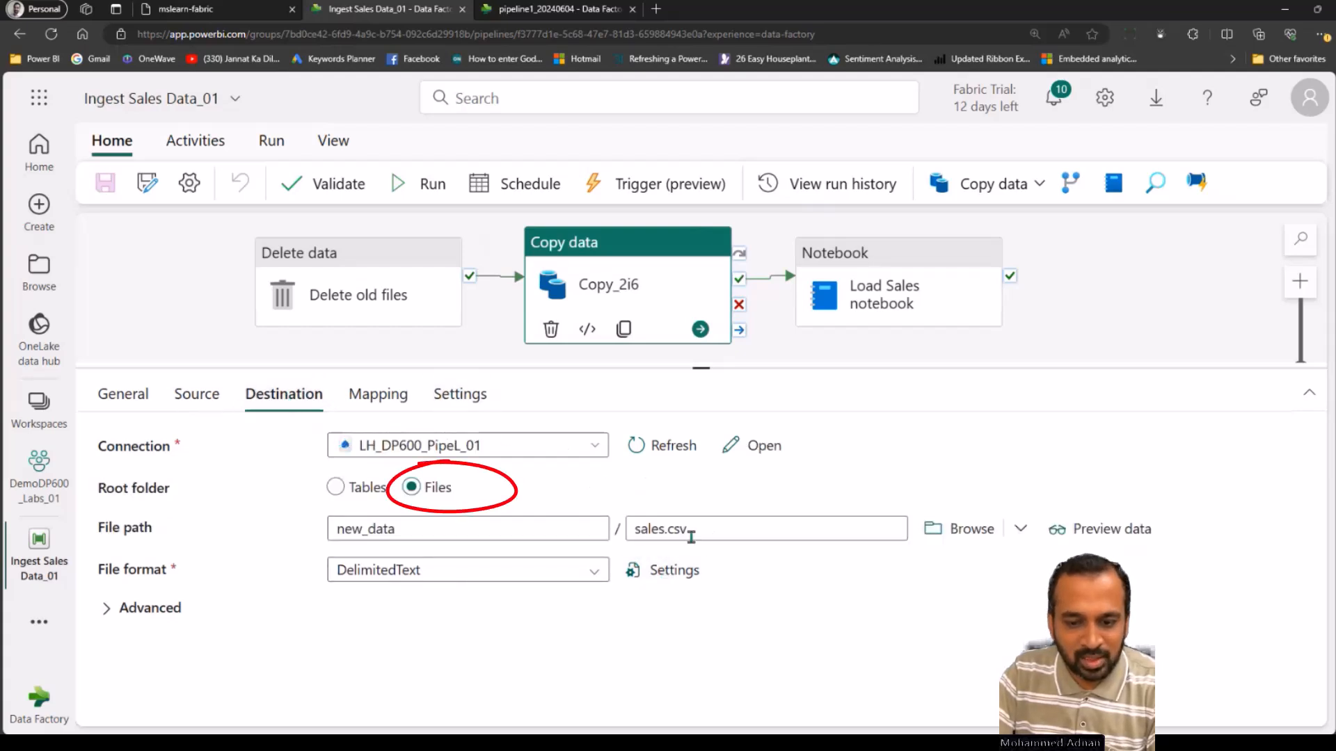
pyautogui.moveTo(694, 528); pyautogui.dragTo(643, 528)
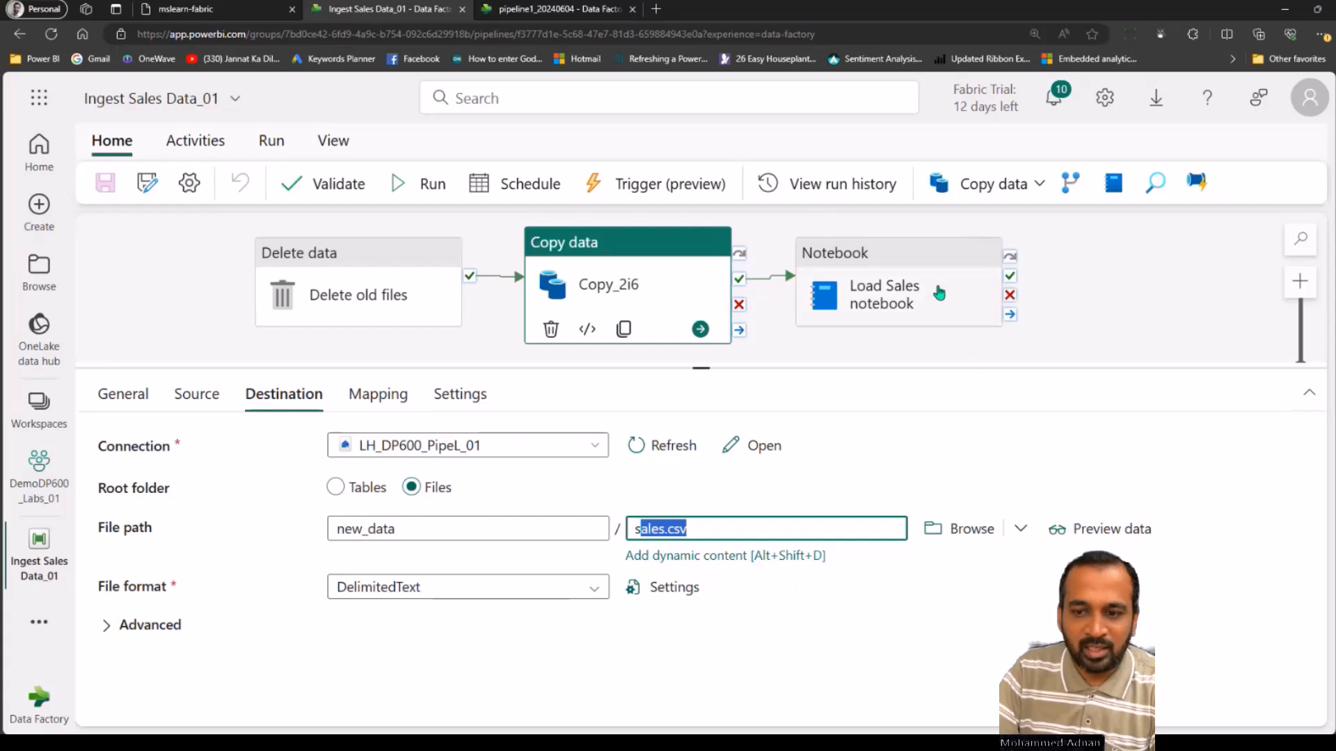
# Open the Load Sales notebook from the Load Sales notebook activity and examine the line that reads the new sales data.
pyautogui.click(924, 258)
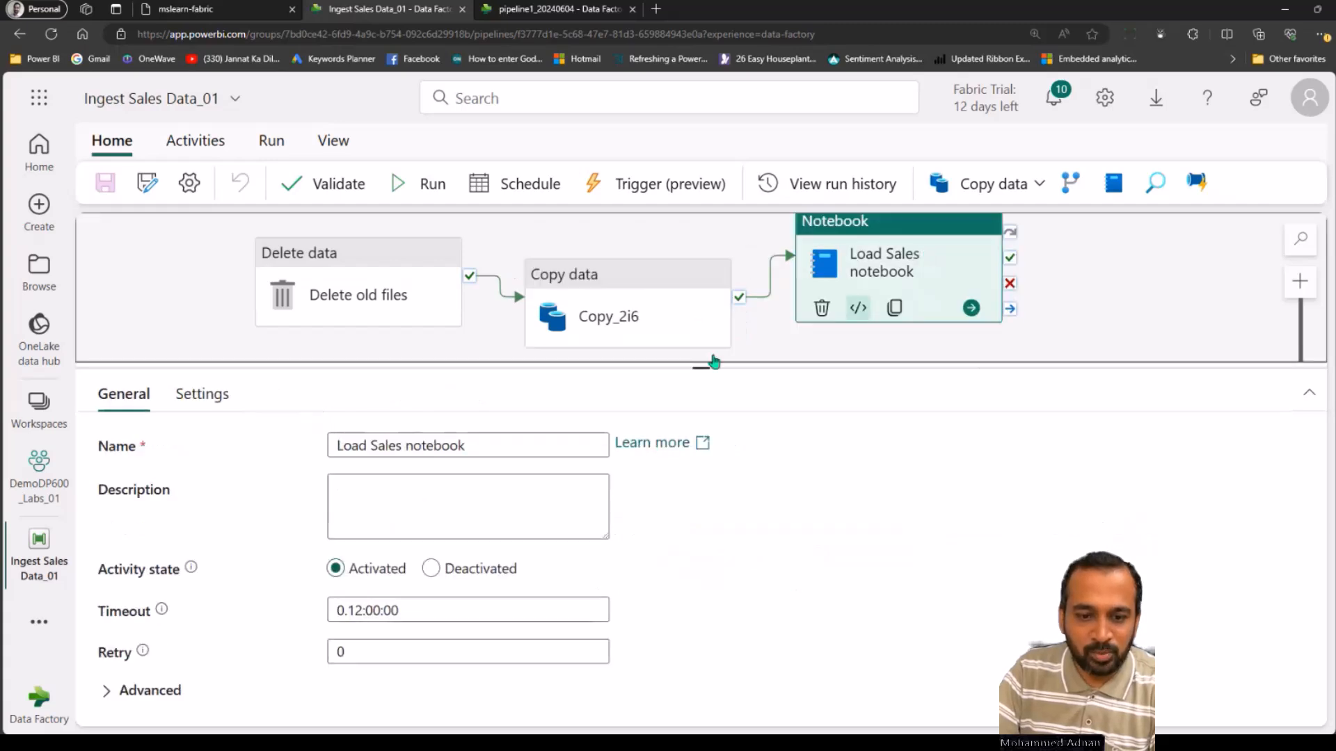
pyautogui.click(205, 393)
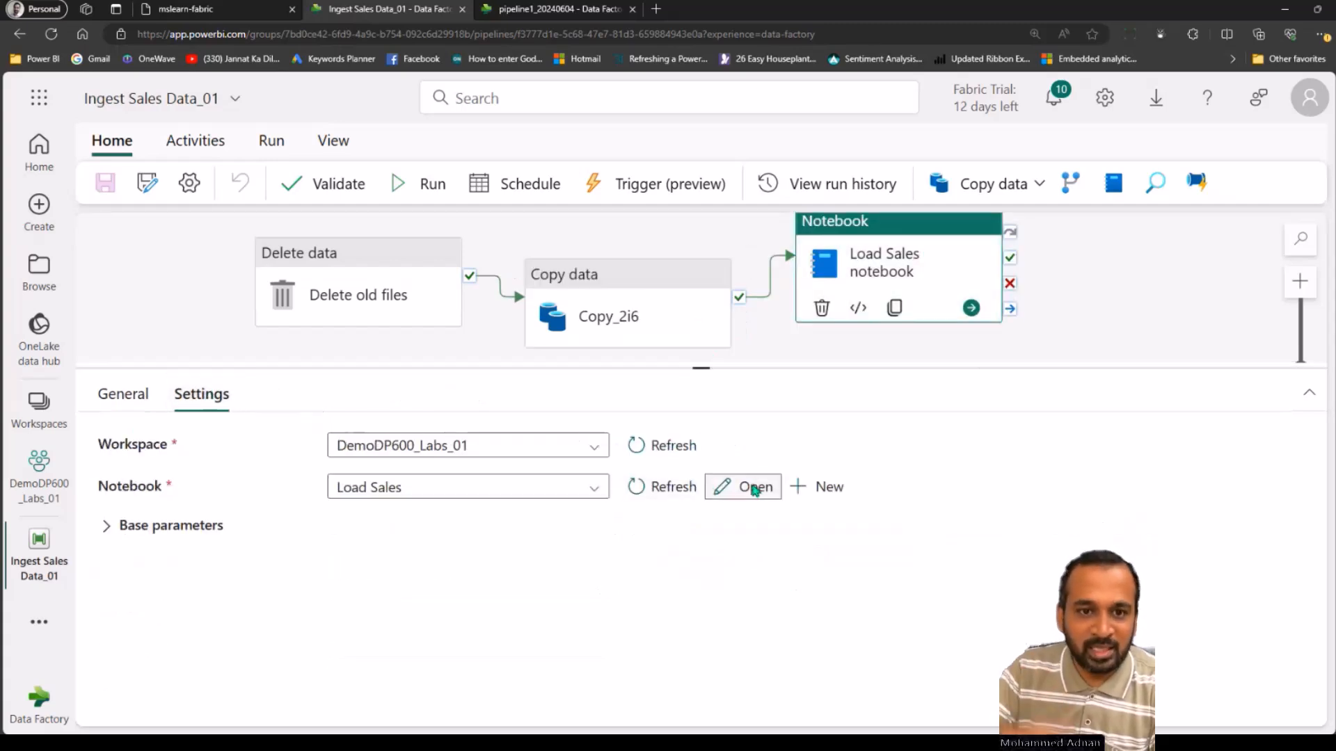
pyautogui.click(755, 488)
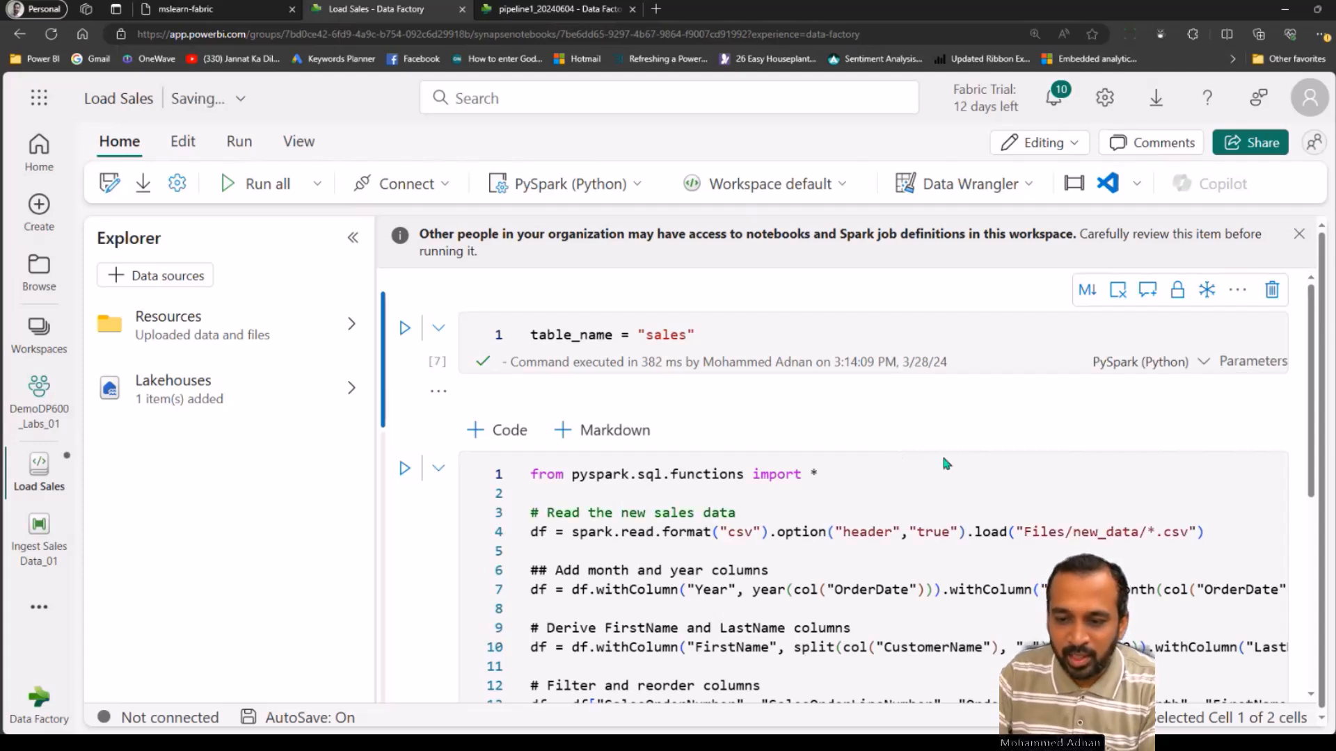
pyautogui.scroll(-1, 1310, 368)
pyautogui.moveTo(574, 452); pyautogui.dragTo(1207, 453)
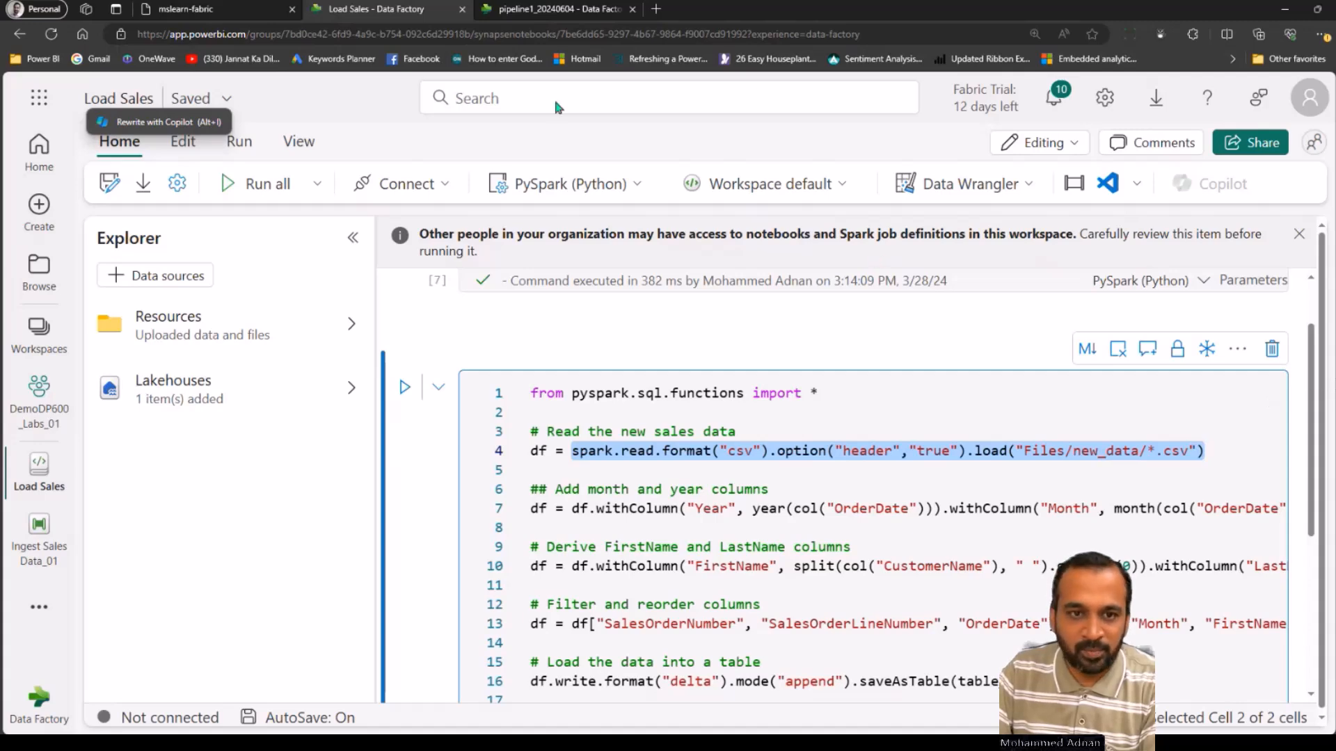
# Switch back to pipeline1_20240604 and remove the Delete data1 activity.
pyautogui.click(520, 14)
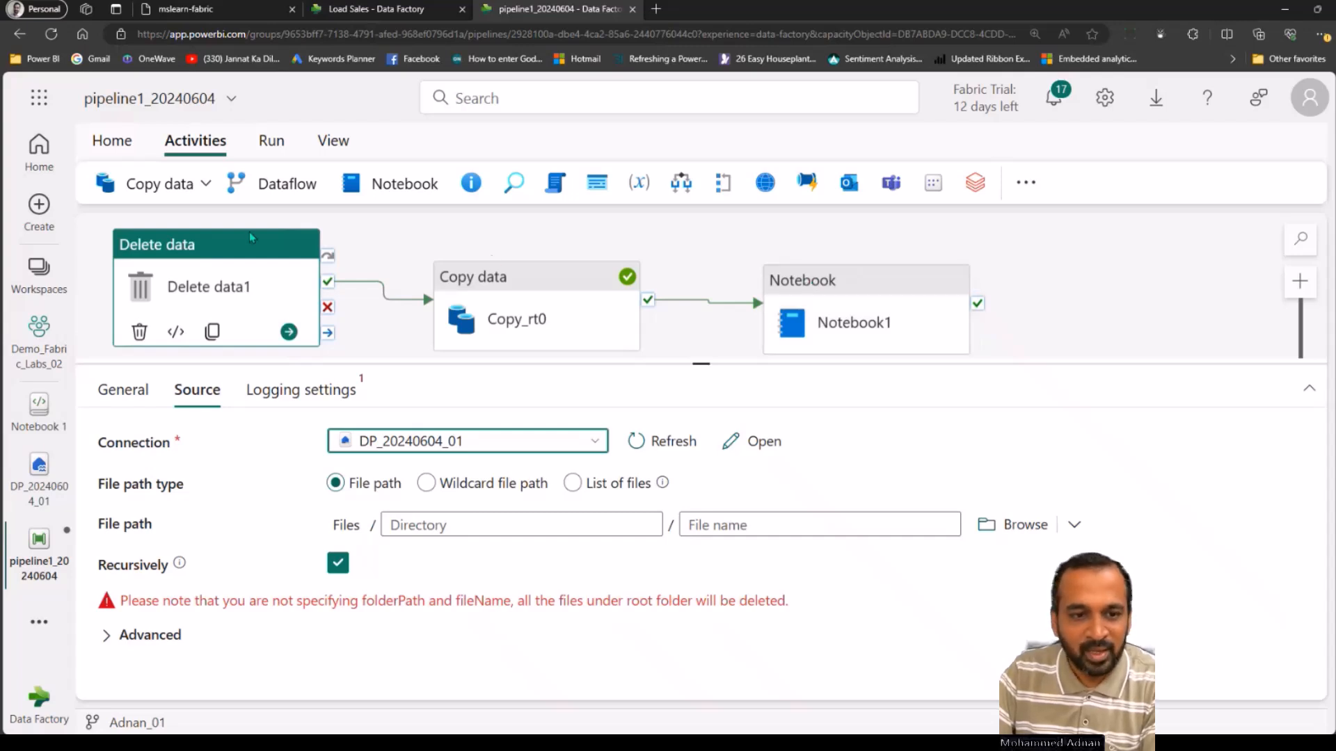
pyautogui.click(140, 332)
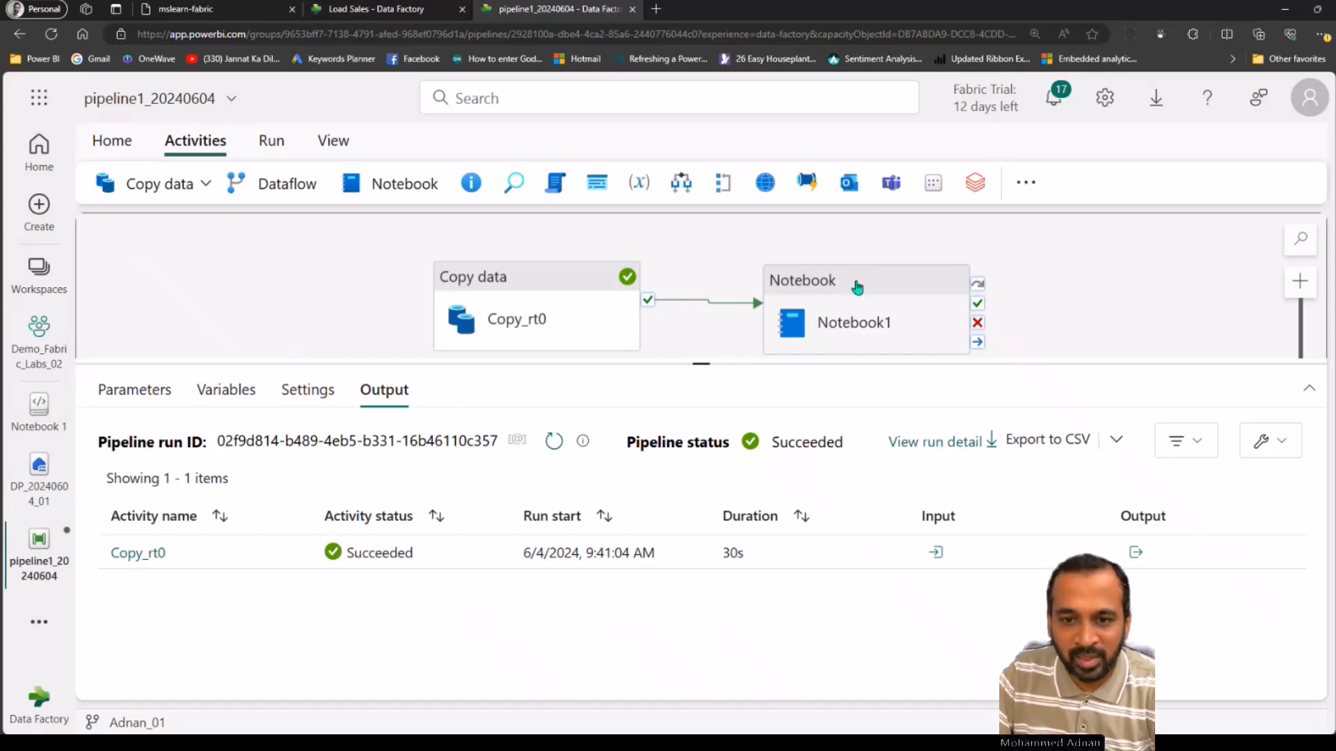
# Open Notebook 1 from the Notebook1 activity and set the write mode of the transformation cell to "append".
pyautogui.click(858, 288)
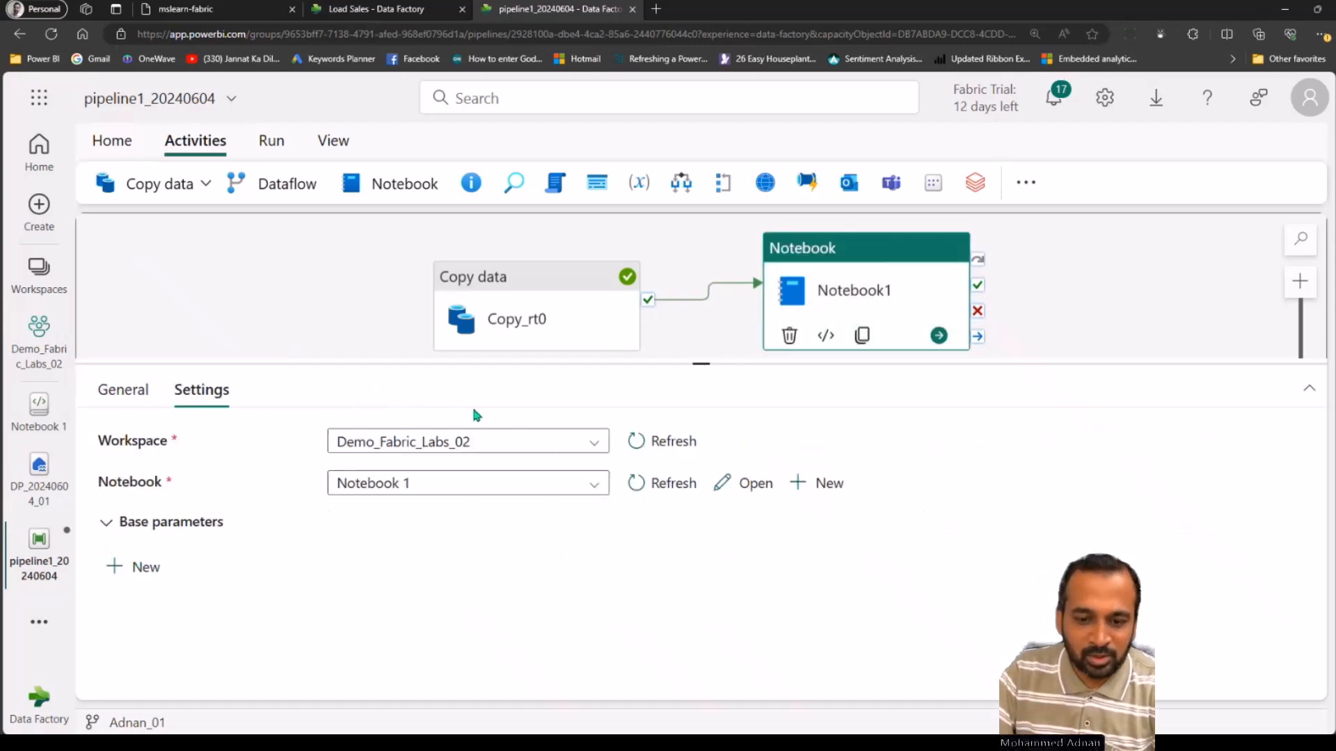
pyautogui.click(726, 482)
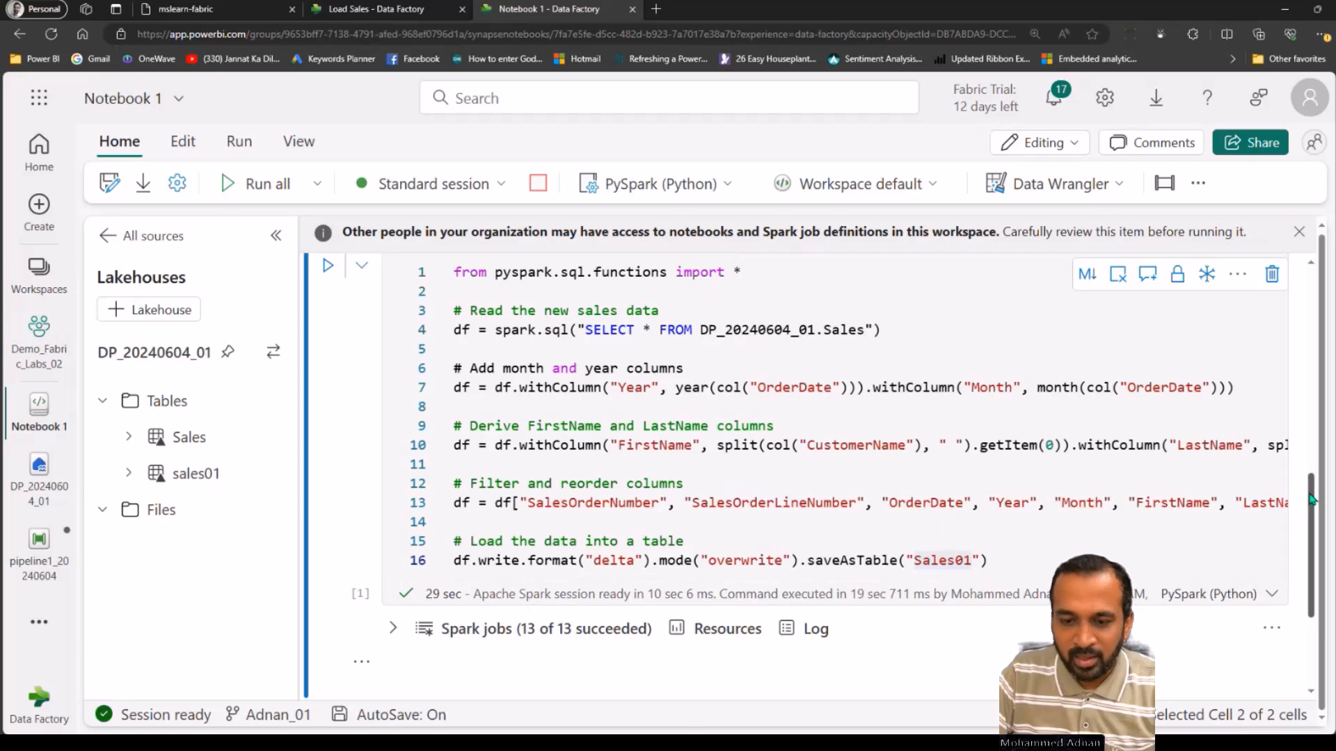
pyautogui.doubleClick(752, 560)
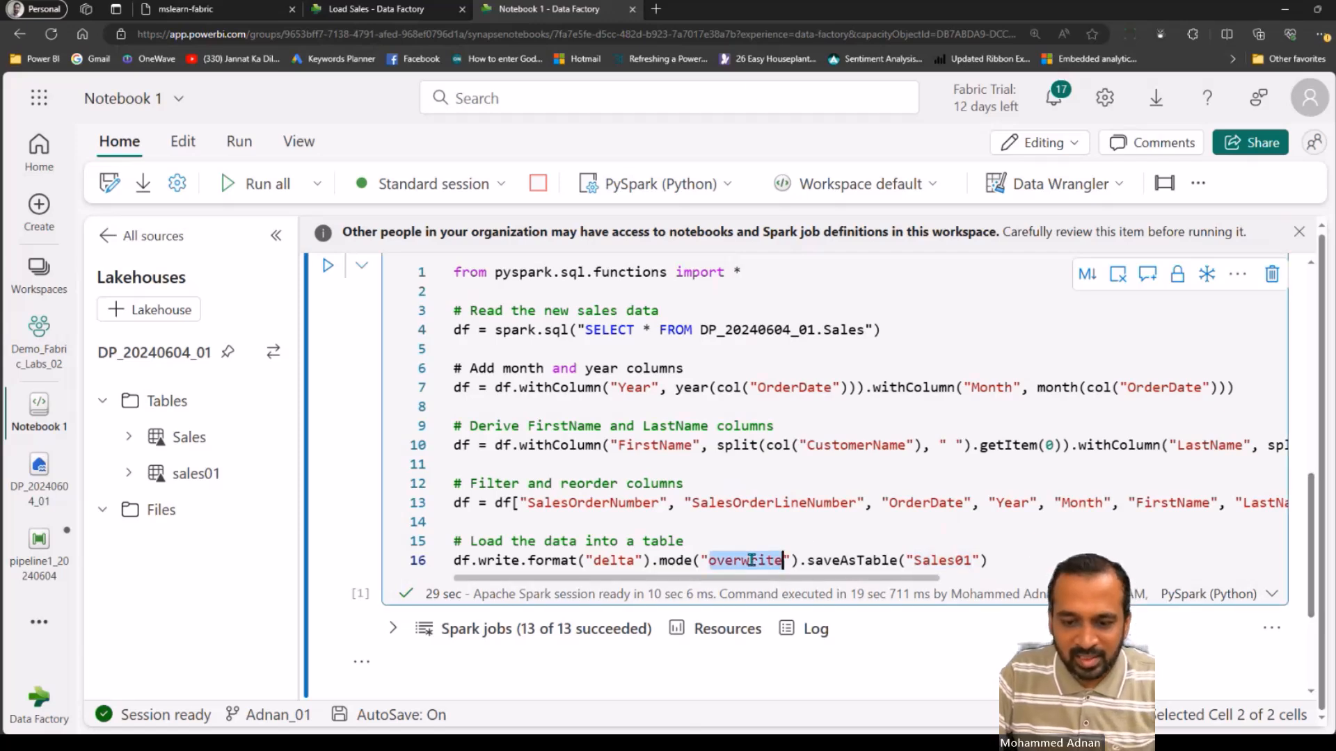
pyautogui.write('append')
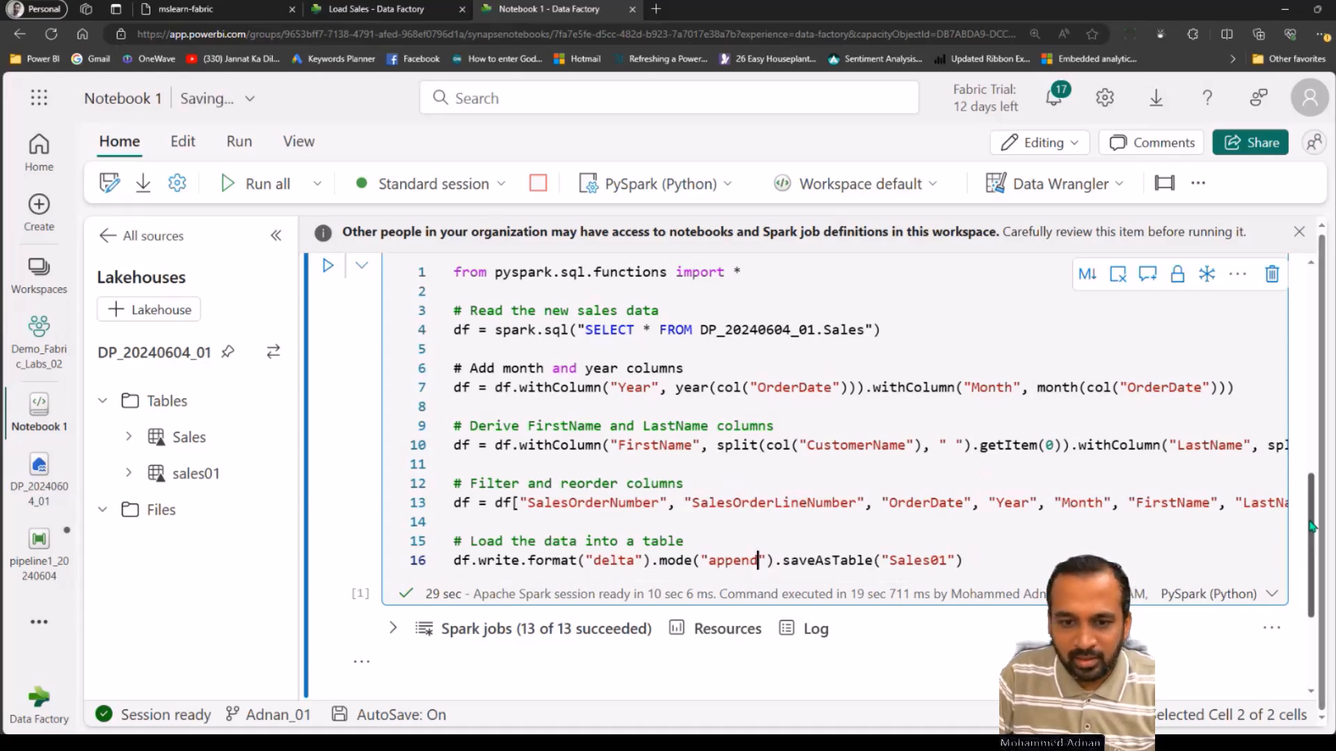
# In the notebook's first cell, point the query to the Sales01 table and replace SELECT * with DELETE.
pyautogui.scroll(2, 1307, 479)
pyautogui.scroll(6, 1307, 478)
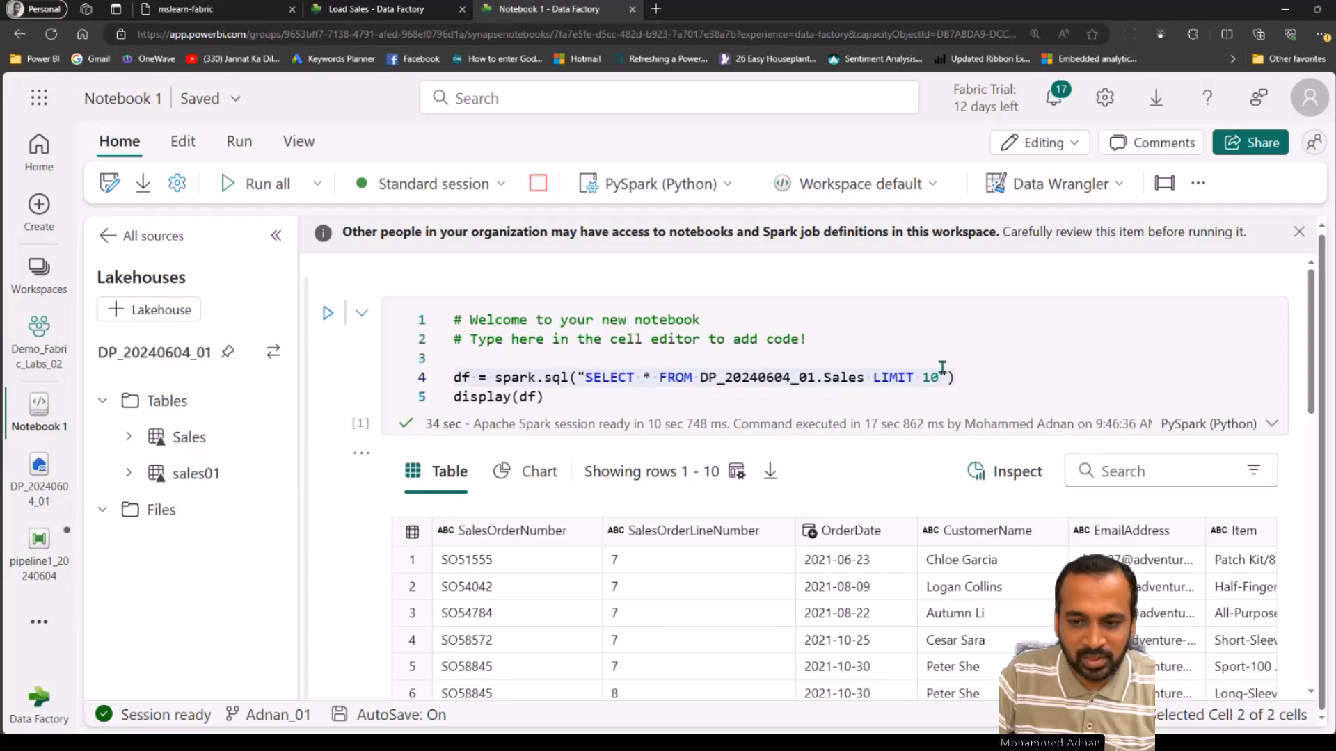
pyautogui.click(861, 377)
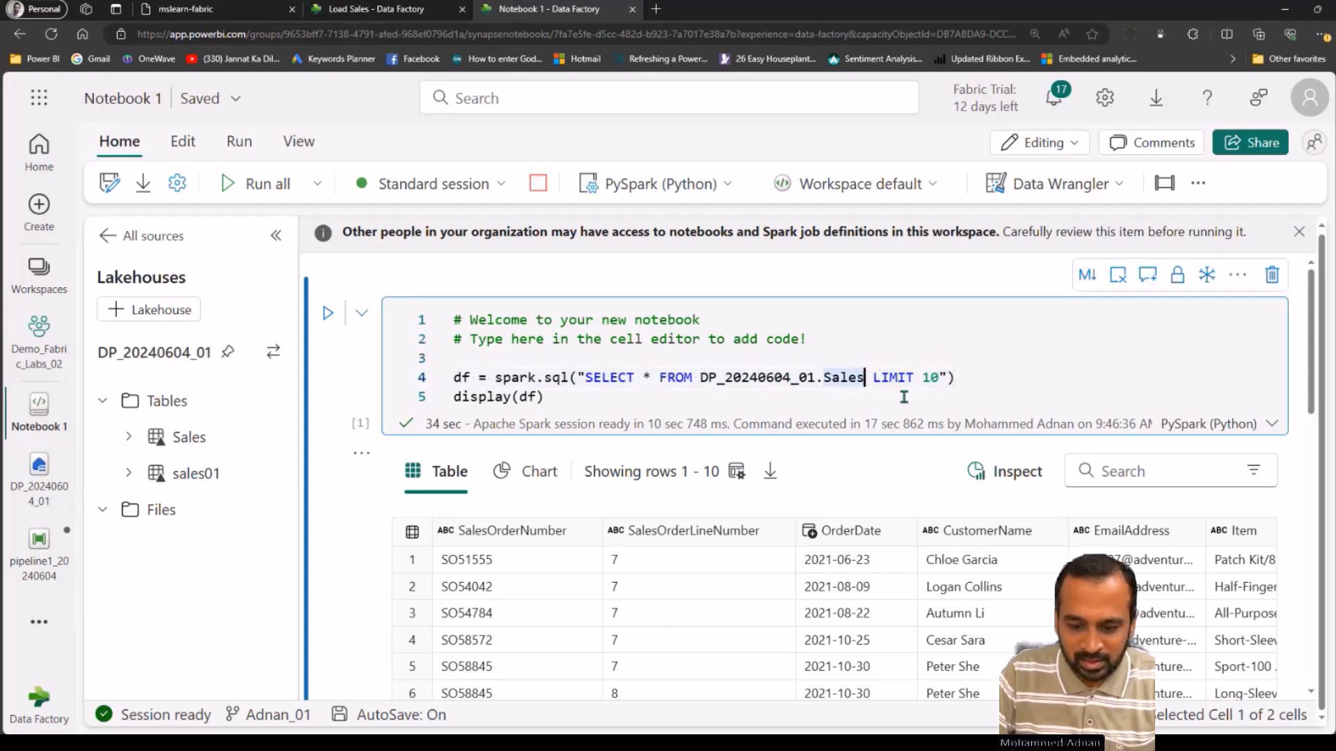
pyautogui.write('01')
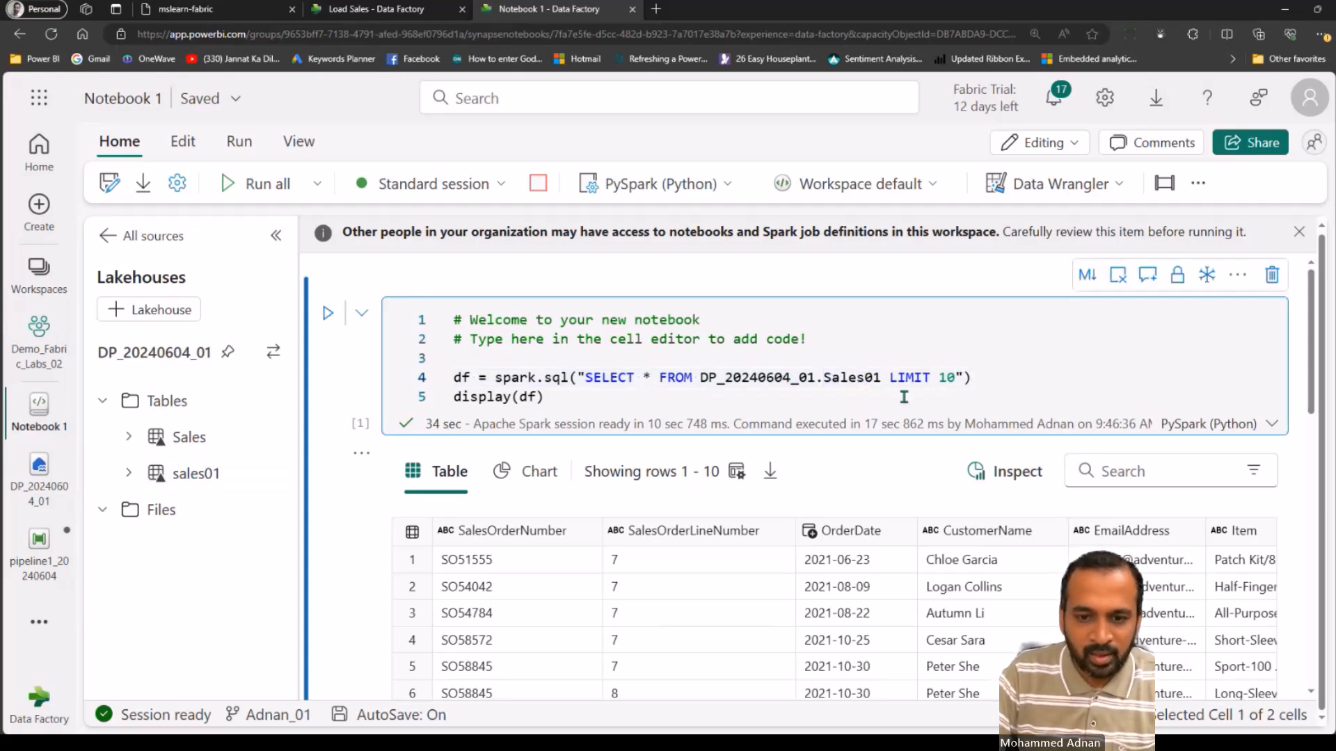
pyautogui.hotkey('ctrl', 'Right')
pyautogui.hotkey('ctrl', 'Right')
pyautogui.hotkey('ctrl', 'Right')
pyautogui.hotkey('ctrl', 'Right')
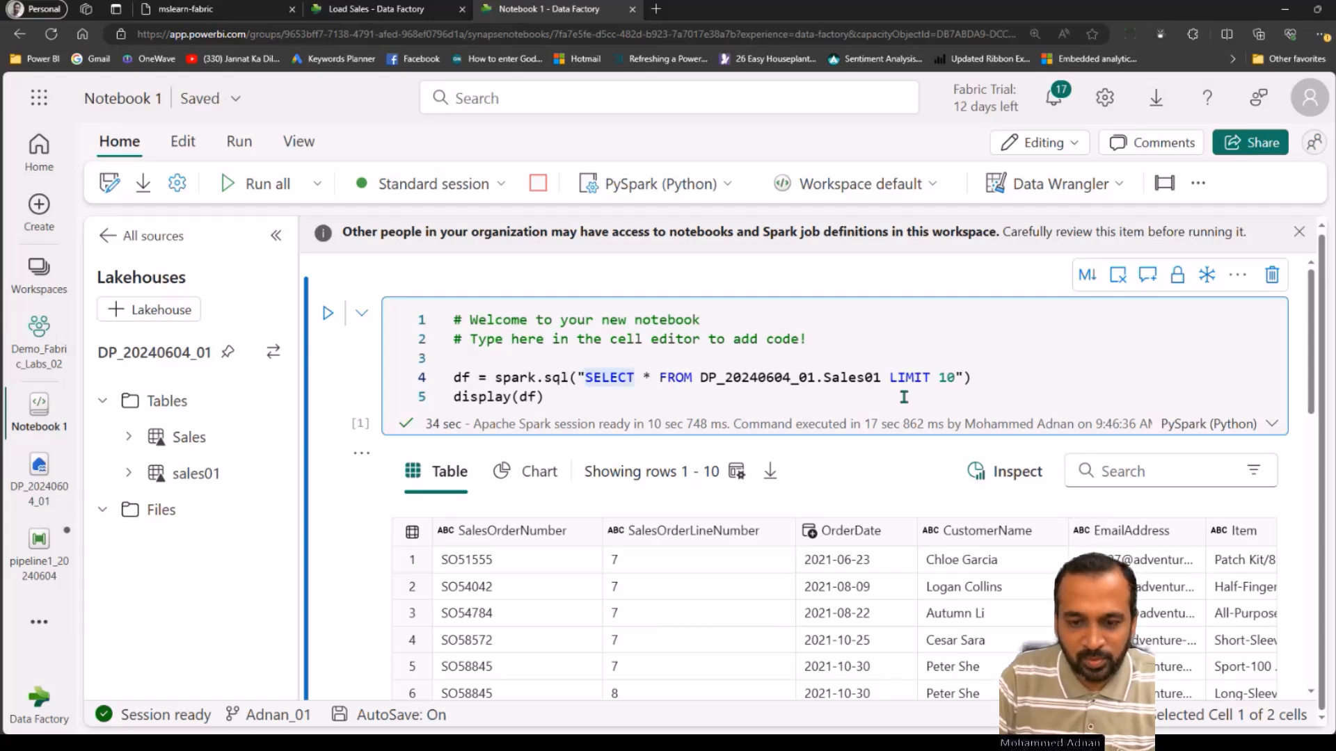
pyautogui.hotkey('ctrl', 'shift', 'Right')
pyautogui.hotkey('ctrl', 'shift', 'Right')
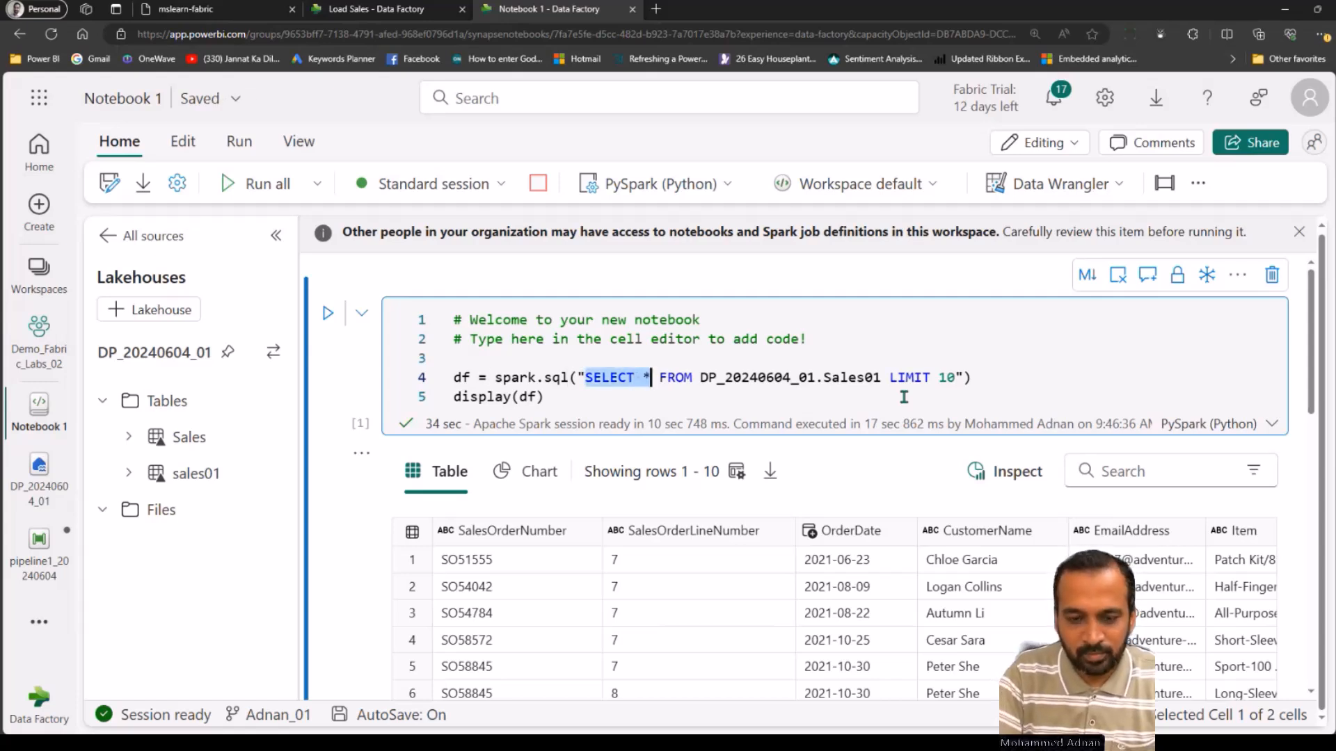
pyautogui.write('DELETE')
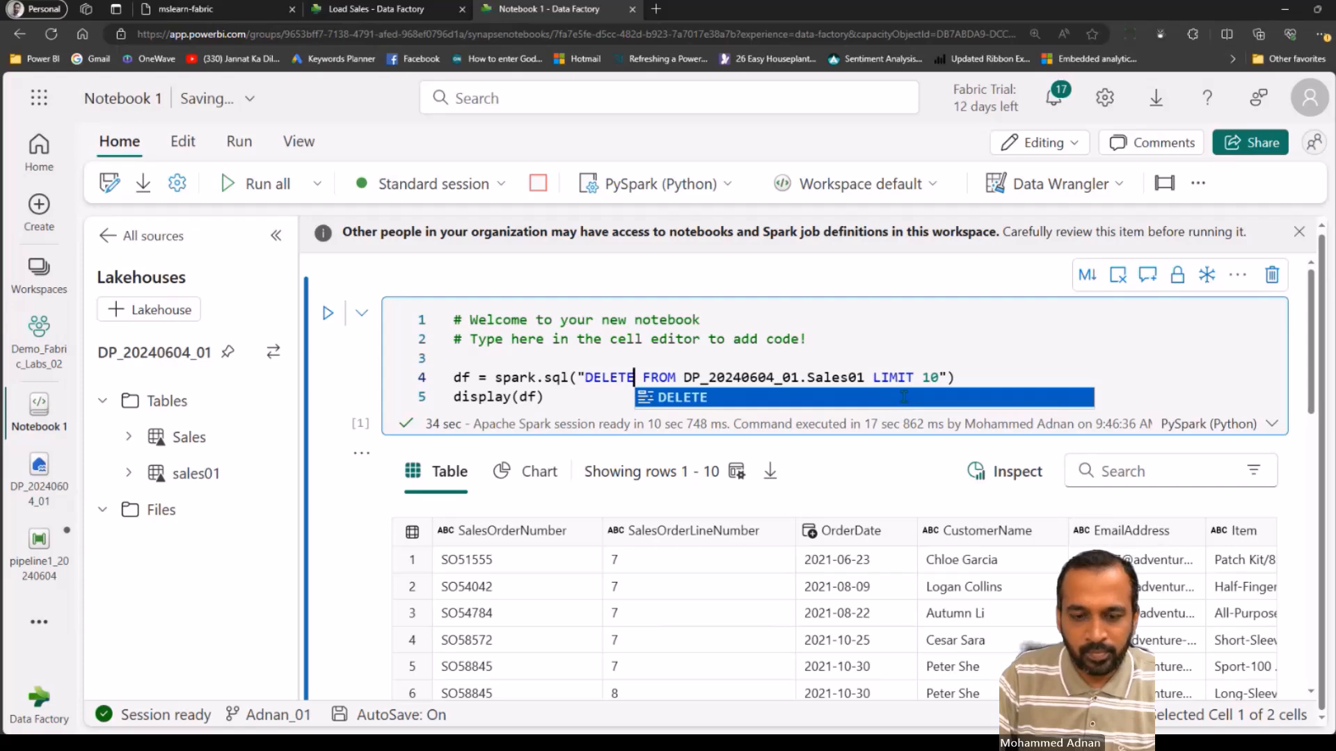
# Remove the "df =" assignment from the DELETE line so that it starts with spark.sql.
pyautogui.press('Home')
pyautogui.hotkey('ctrl', 'shift', 'Right')
pyautogui.hotkey('ctrl', 'shift', 'Right')
pyautogui.hotkey('ctrl', 'shift', 'Right')
pyautogui.press('Delete')
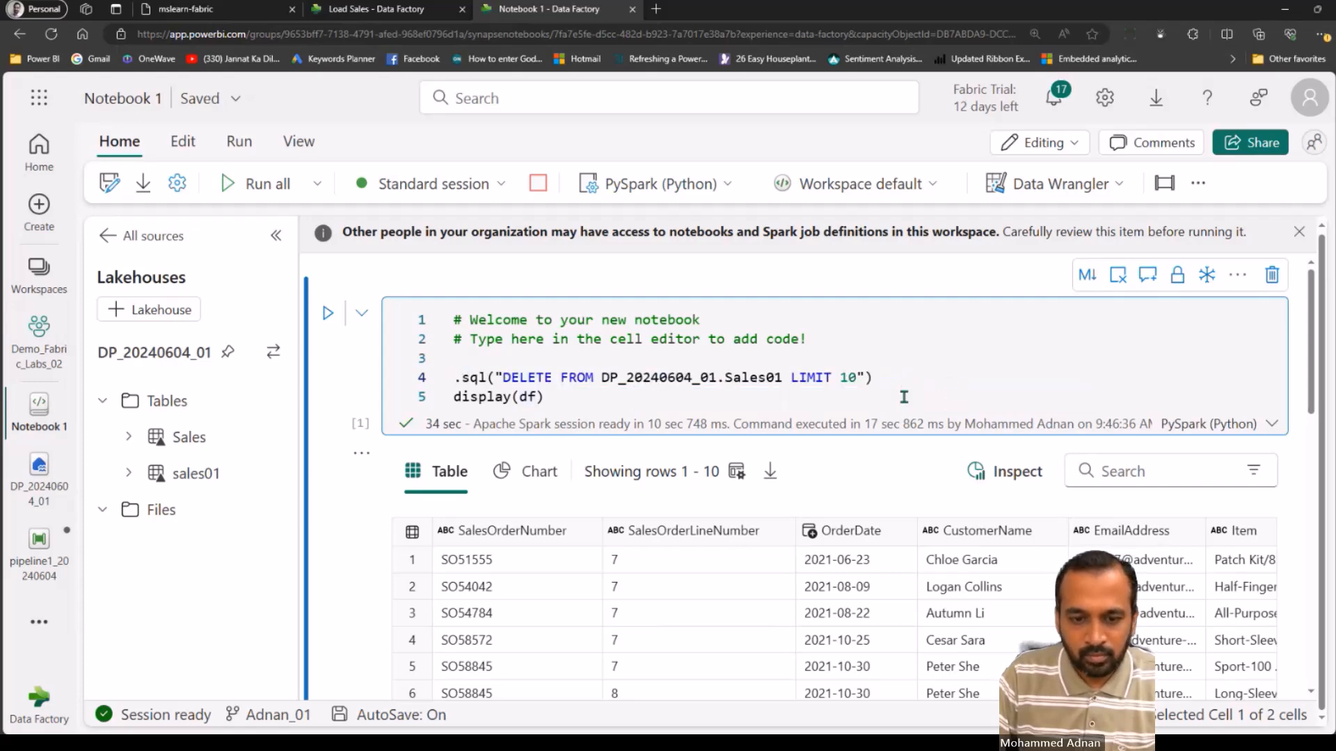
pyautogui.write('Sspar')
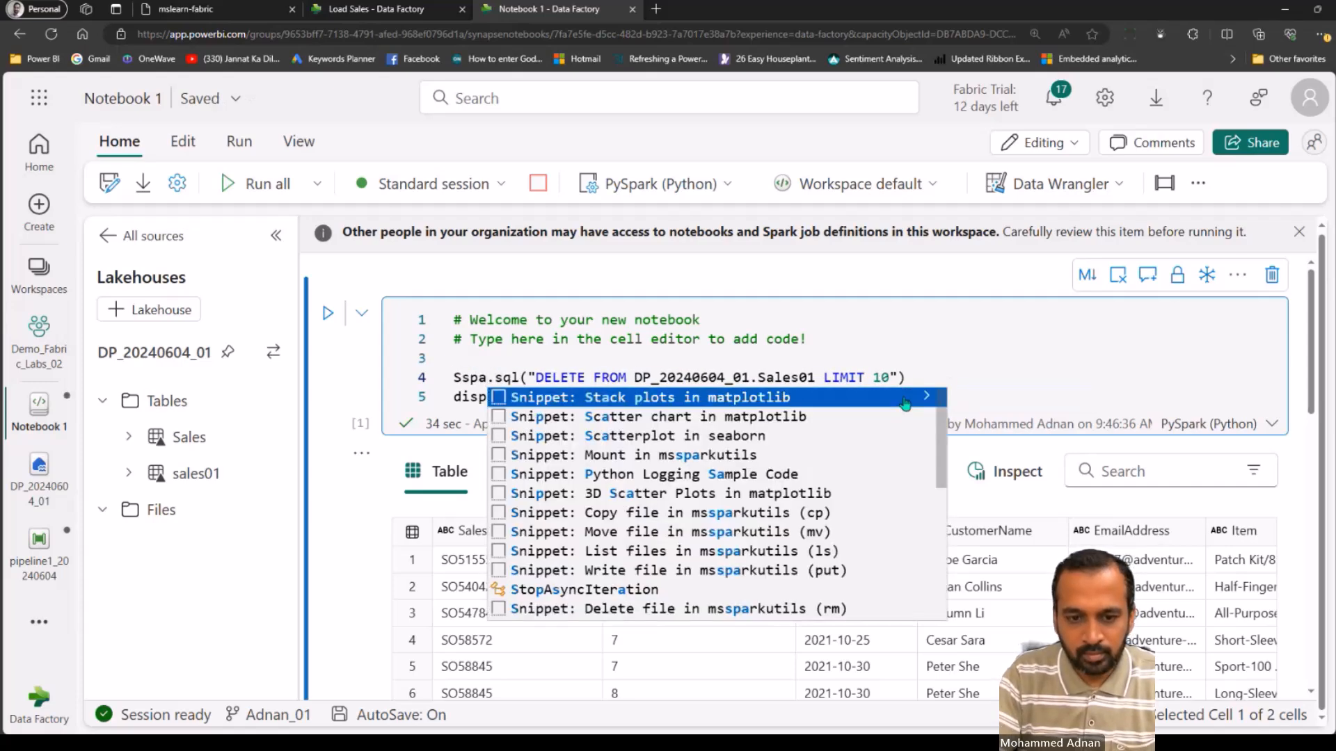
pyautogui.write('k')
pyautogui.press('Home')
pyautogui.press('Delete')
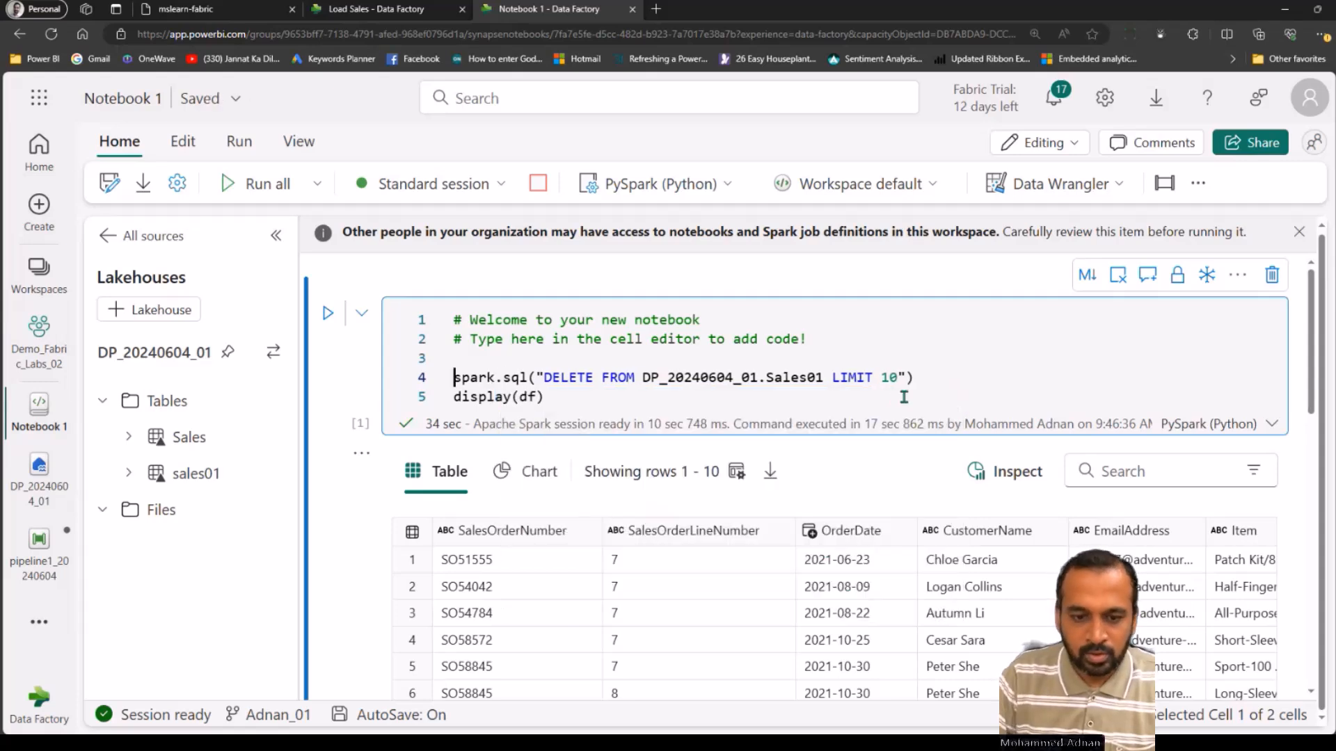
# Remove the display(df) line from the first cell.
pyautogui.press('Down')
pyautogui.hotkey('shift', 'End')
pyautogui.press('Delete')
# Strip the spark.sql wrapper and LIMIT 10 from the query, leaving only DELETE FROM DP_20240604_01.Sales01.
pyautogui.press('Up')
pyautogui.hotkey('ctrl', 'shift', 'Right')
pyautogui.hotkey('ctrl', 'shift', 'Right')
pyautogui.hotkey('ctrl', 'shift', 'Right')
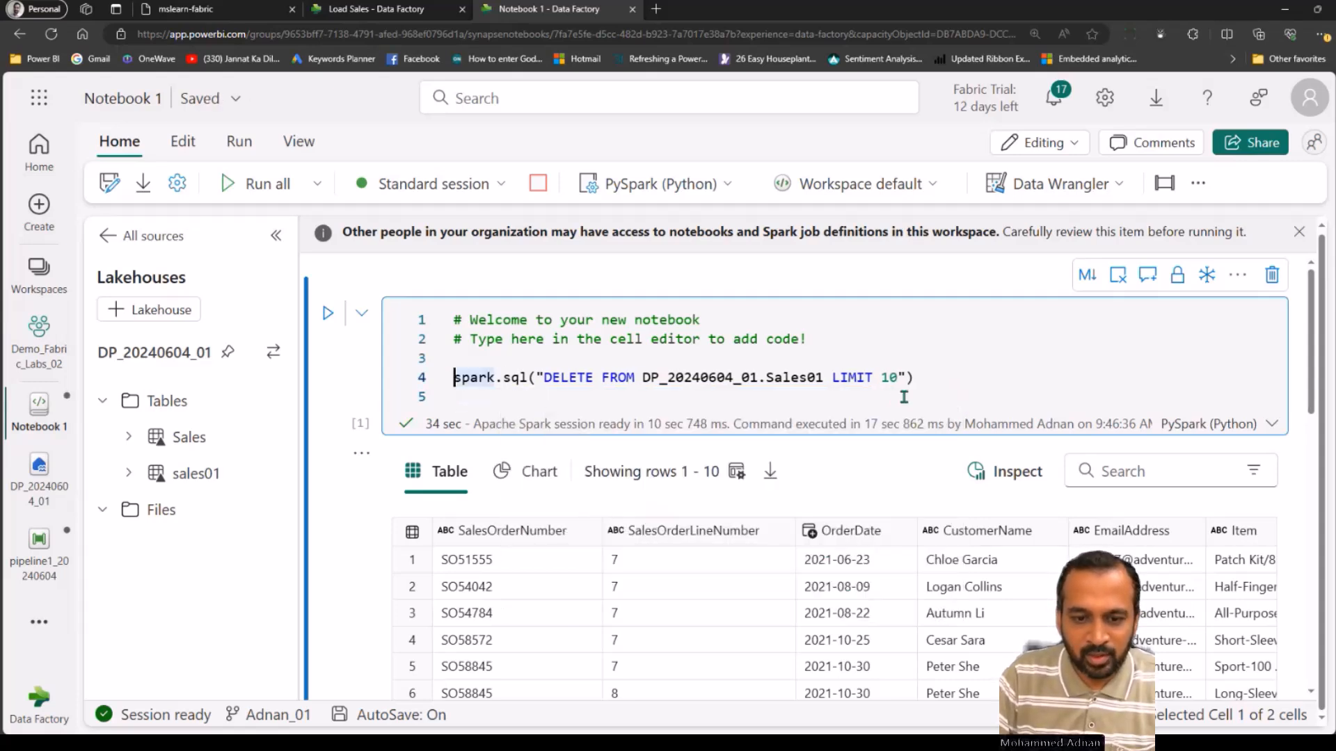
pyautogui.press('Delete')
pyautogui.press('End')
pyautogui.press('BackSpace')
pyautogui.press('BackSpace')
pyautogui.press('BackSpace')
pyautogui.press('BackSpace')
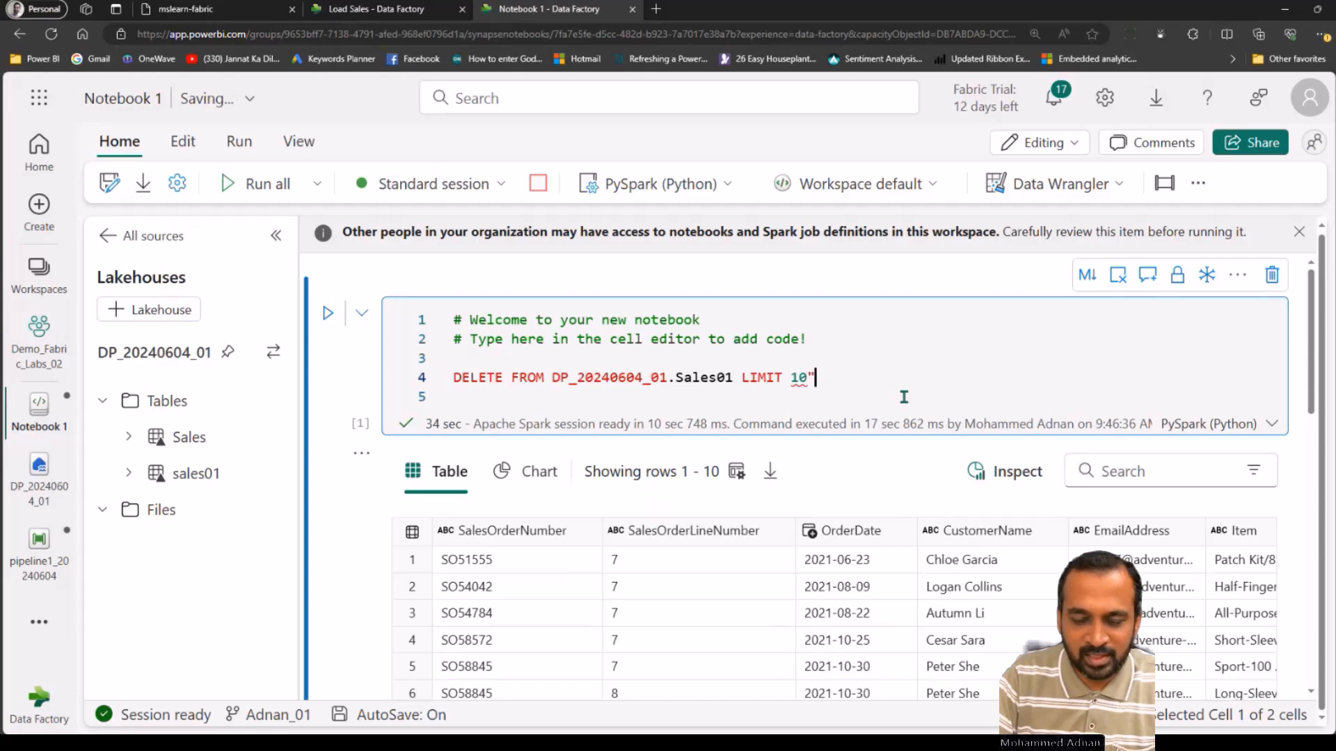
pyautogui.press('BackSpace')
pyautogui.press('BackSpace')
pyautogui.press('BackSpace')
pyautogui.press('BackSpace')
pyautogui.press('BackSpace')
pyautogui.press('BackSpace')
pyautogui.press('BackSpace')
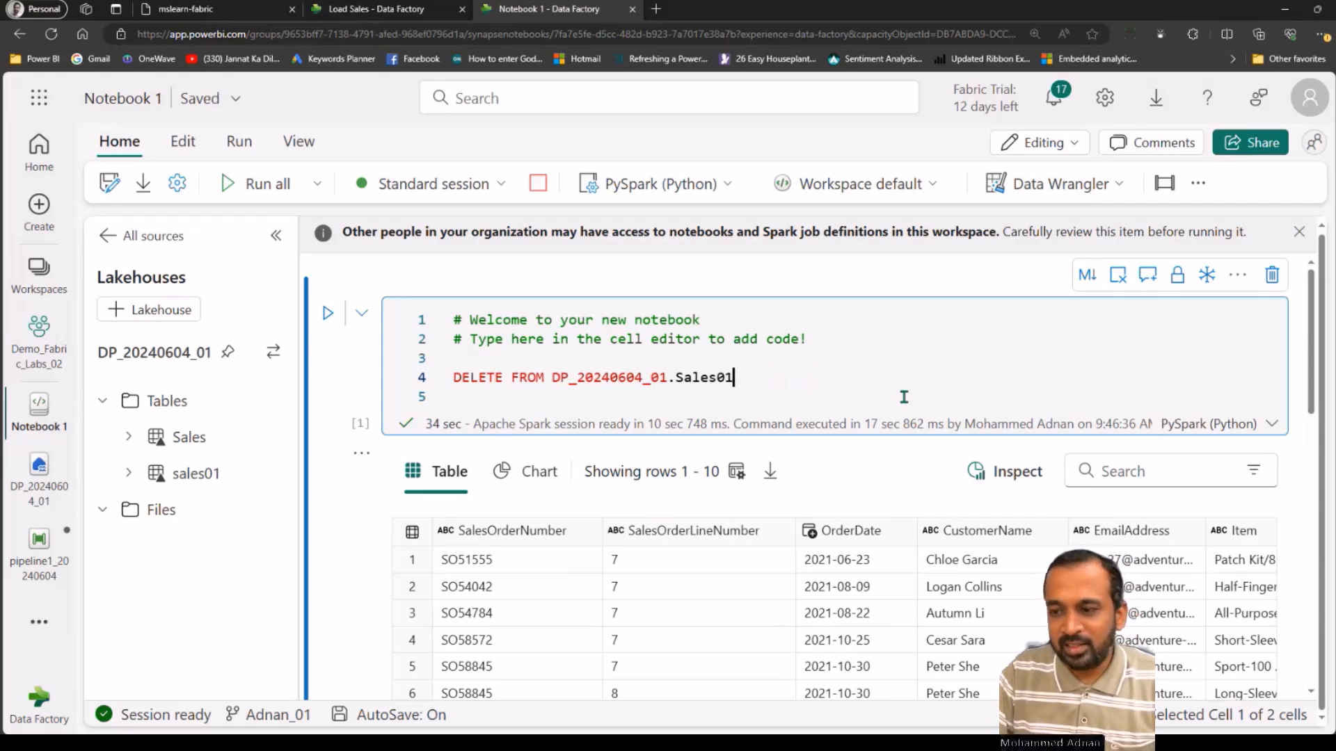
# Set the first cell's language to Spark SQL and delete its two comment lines and the blank line above the DELETE statement.
pyautogui.click(1241, 424)
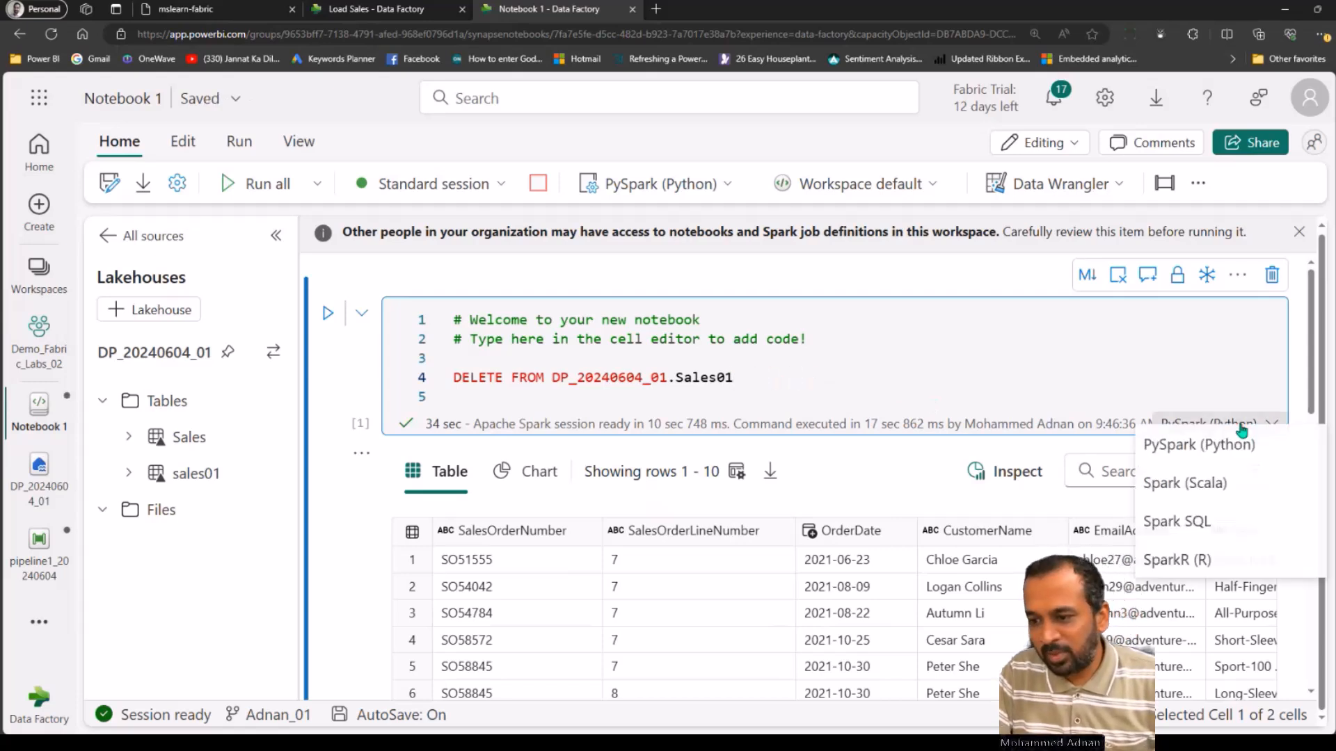
pyautogui.click(1176, 523)
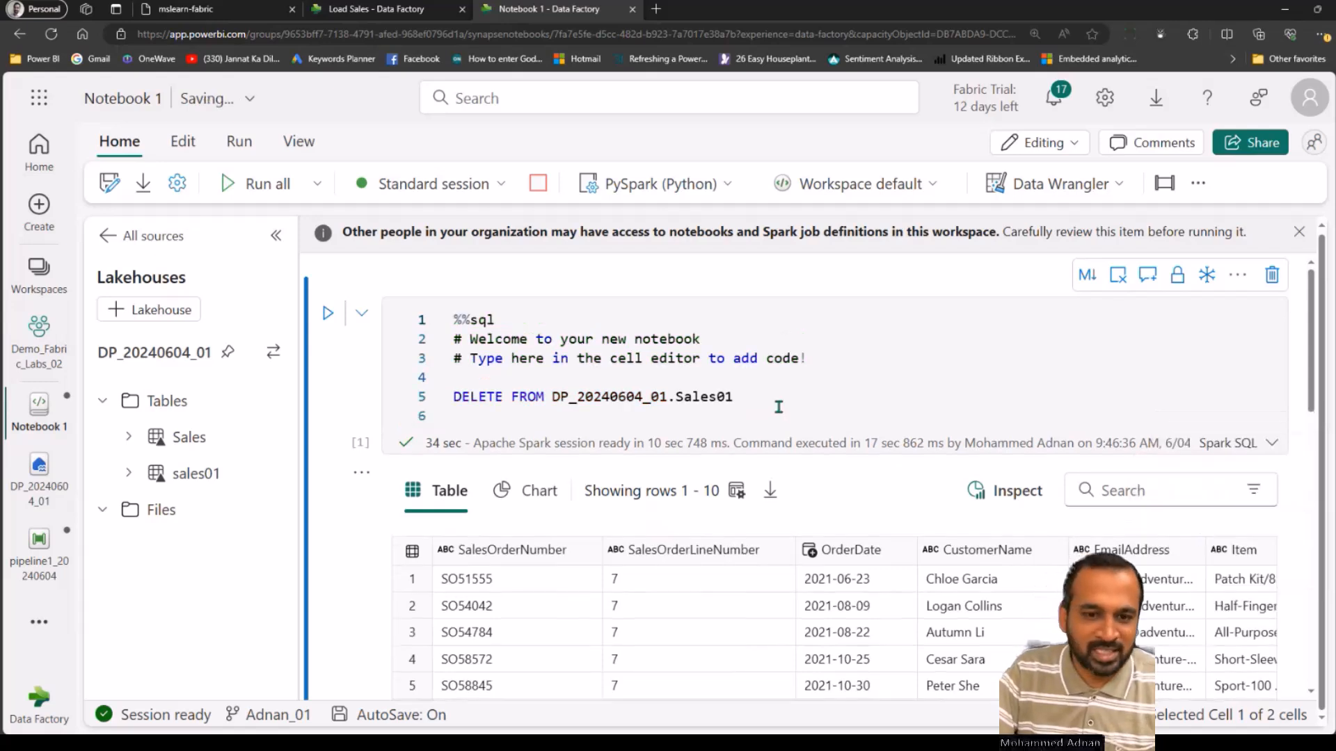
pyautogui.moveTo(840, 365); pyautogui.dragTo(411, 348)
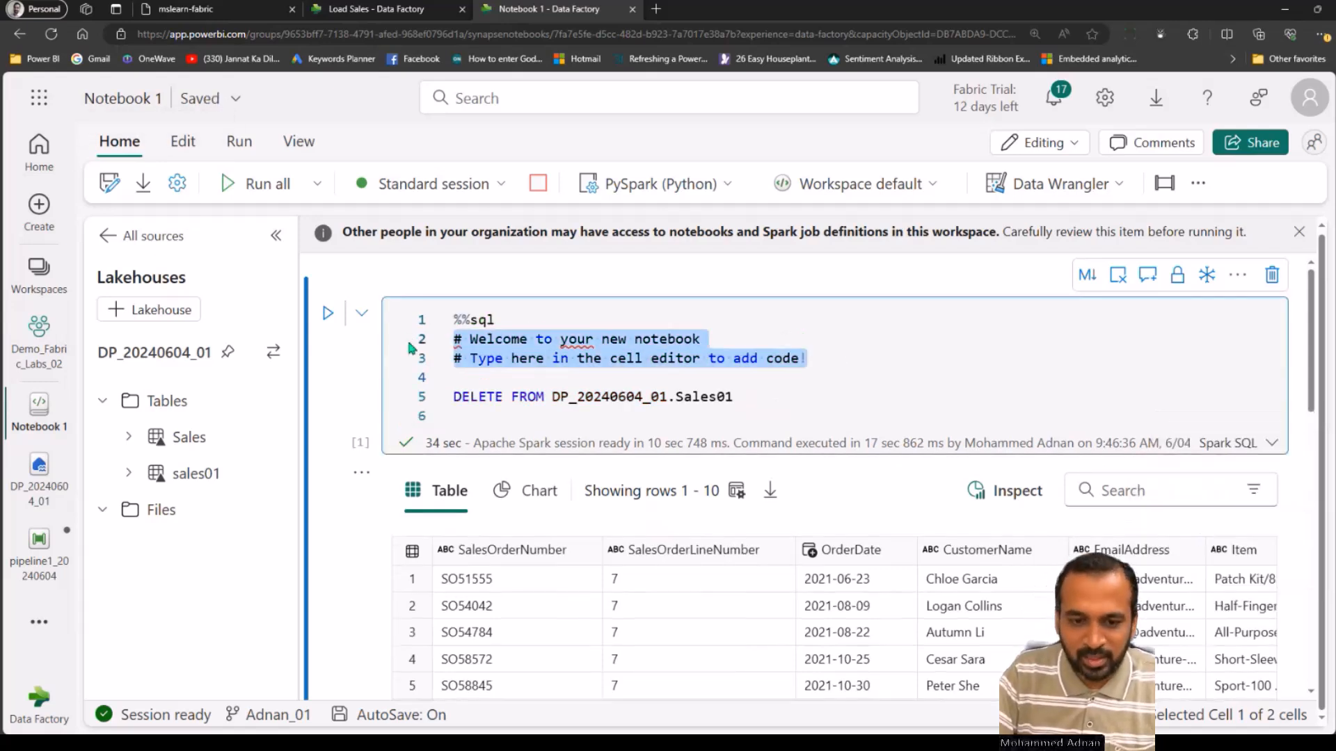
pyautogui.press('Delete')
pyautogui.press('Delete')
pyautogui.press('Delete')
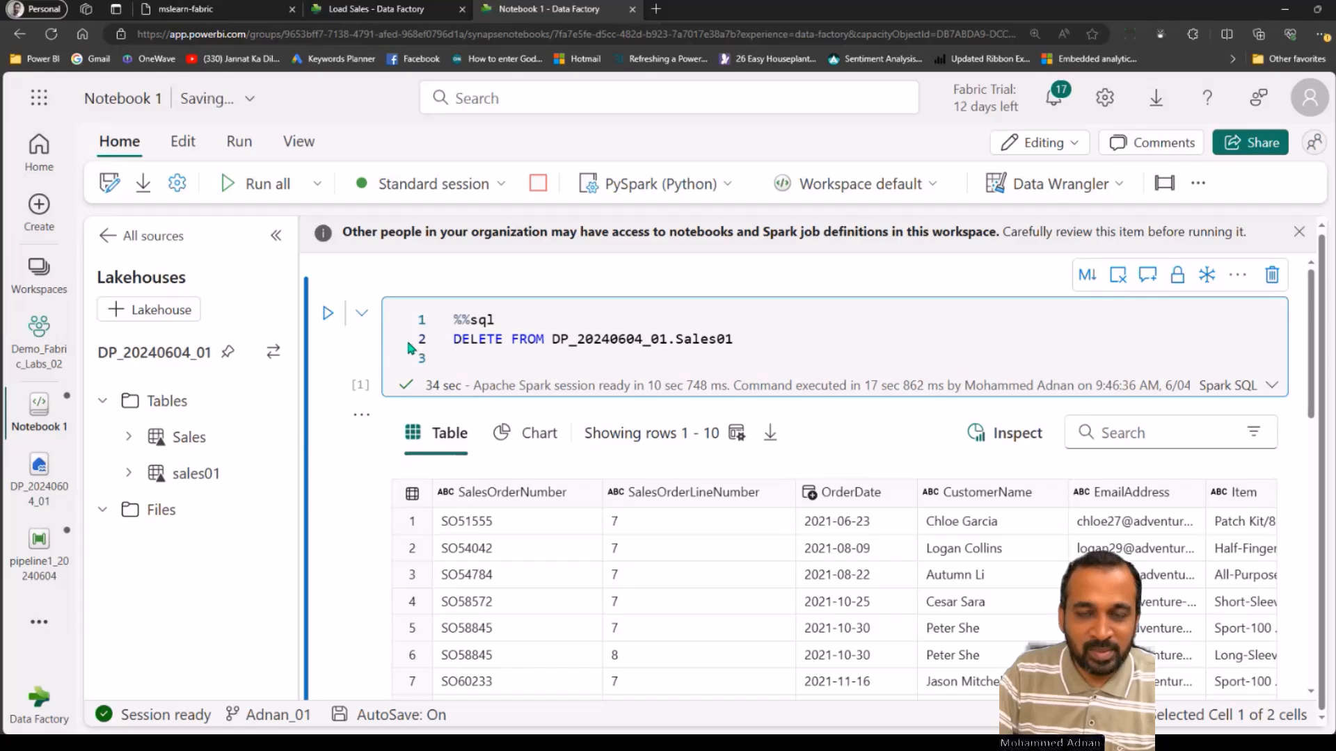
# Run the DELETE cell together with all cells below it.
pyautogui.moveTo(1311, 376); pyautogui.dragTo(418, 377)
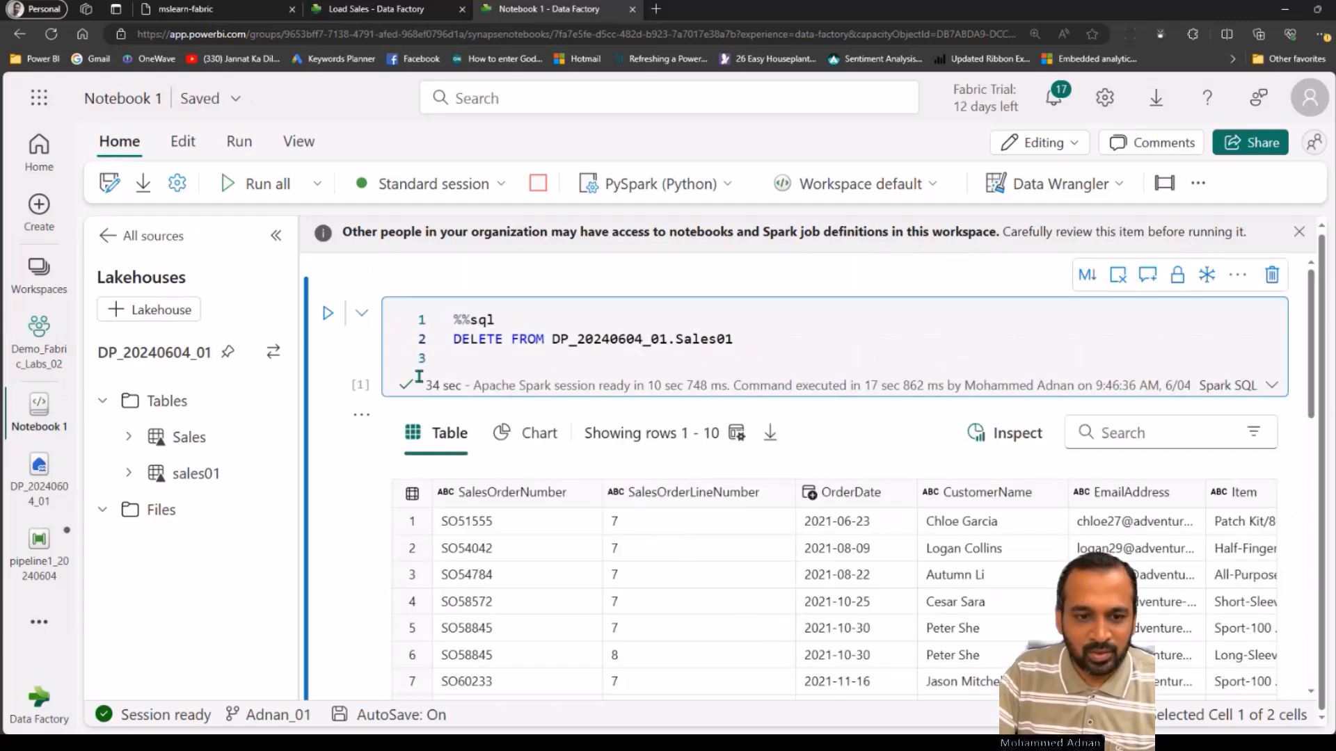
pyautogui.click(361, 319)
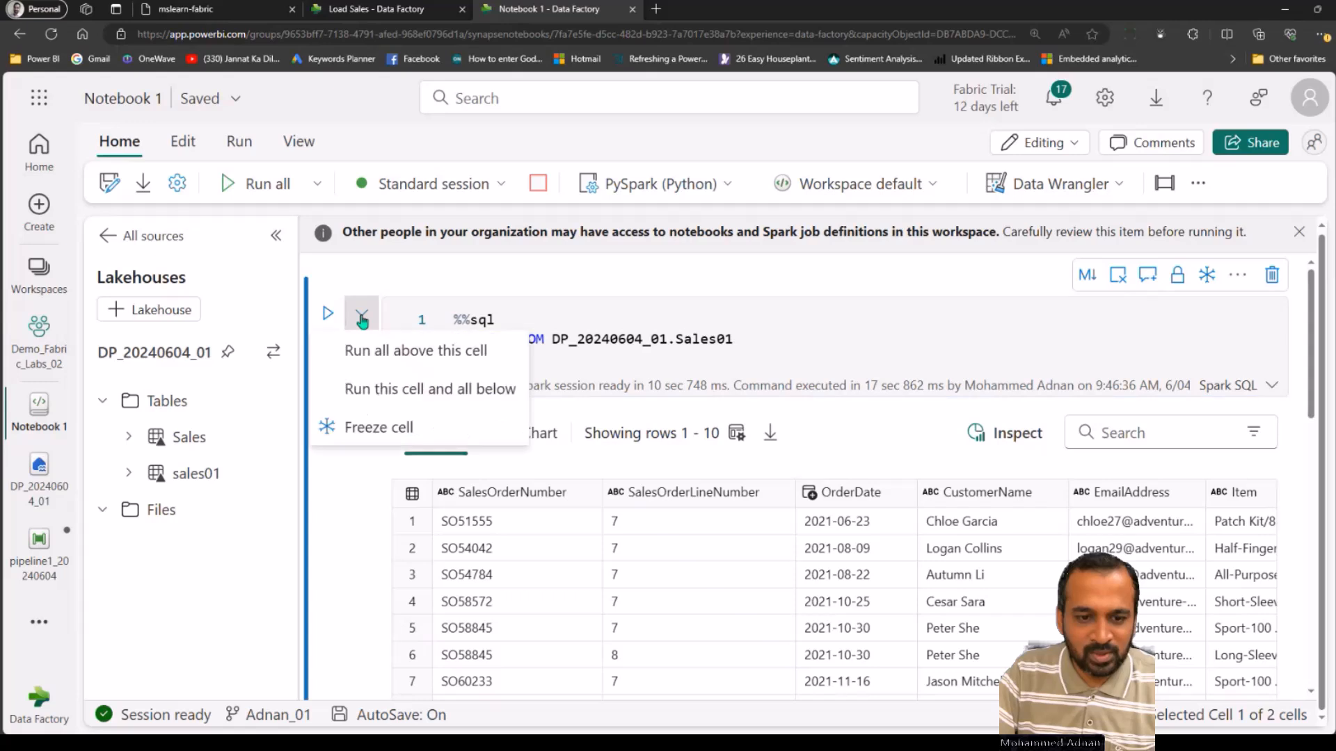
pyautogui.click(403, 395)
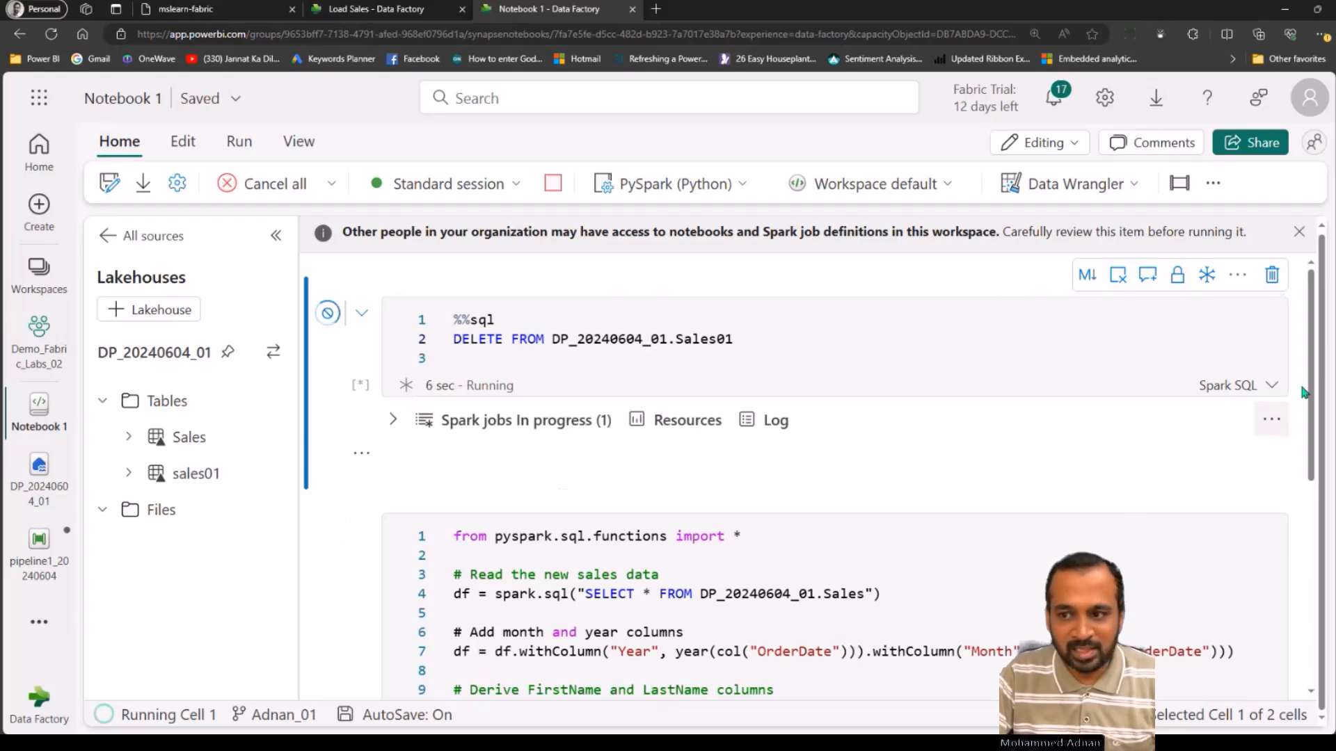
# Add a code cell at the end of the notebook that selects and displays 1000 rows of the sales01 lakehouse table.
pyautogui.scroll(-6, 1253, 507)
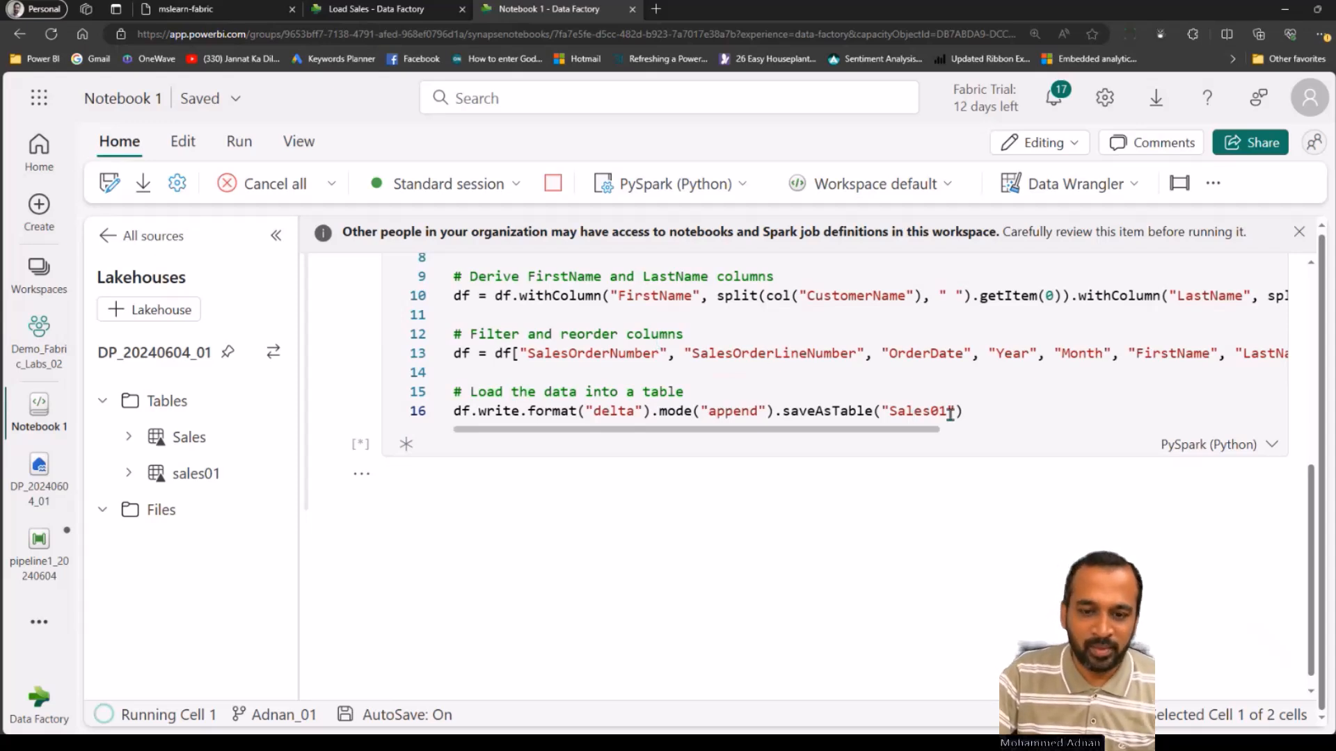
pyautogui.moveTo(435, 516)
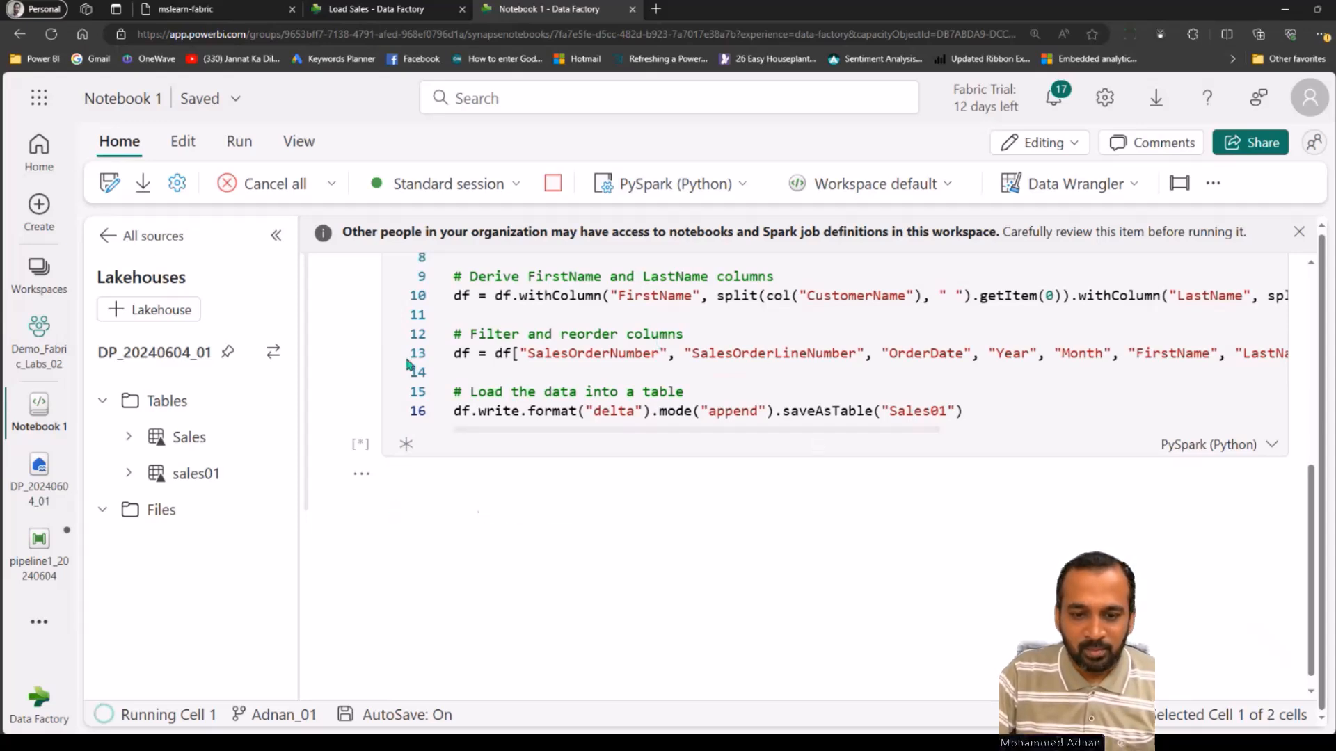
pyautogui.click(432, 514)
pyautogui.moveTo(195, 473); pyautogui.dragTo(528, 569)
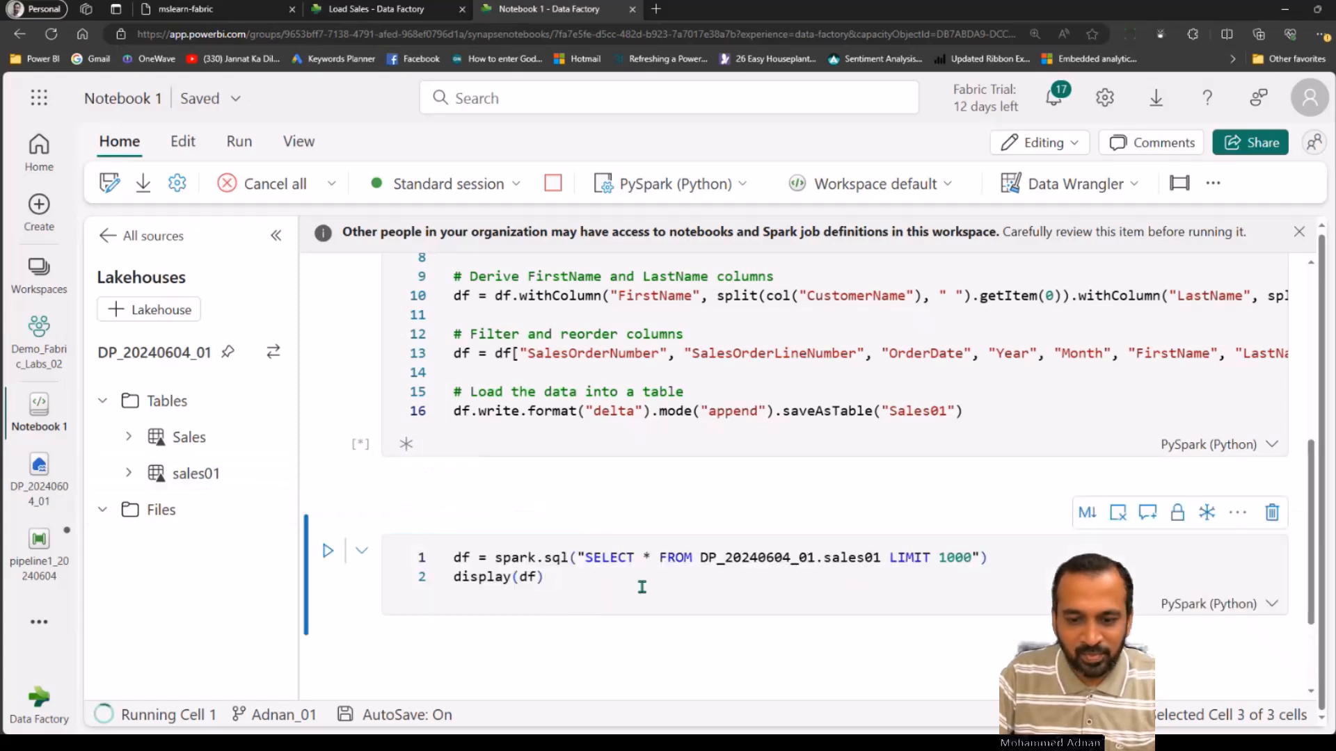
# Lower the row limit in the final sales01 query to 10 and run that cell.
pyautogui.click(959, 557)
pyautogui.press('BackSpace')
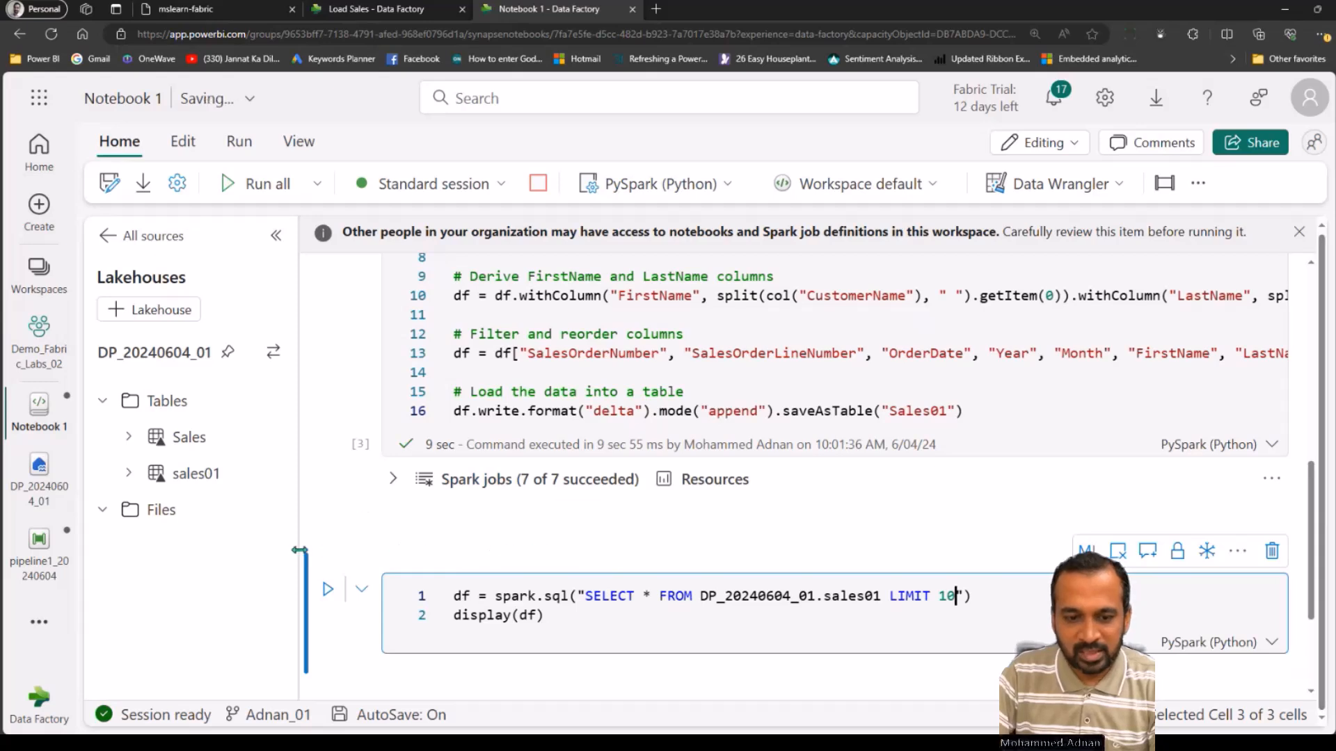
pyautogui.click(328, 589)
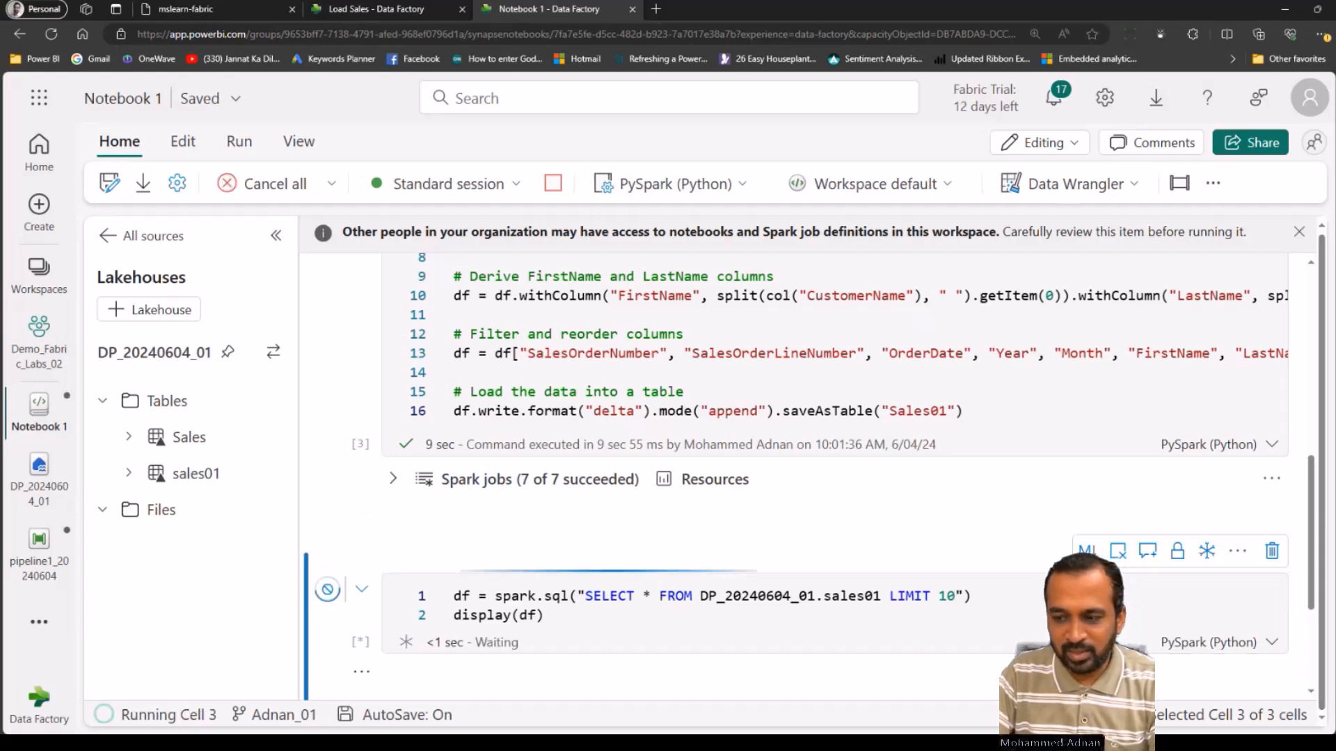
# Review the sales01 query output and the affected-row count of the DELETE cell.
pyautogui.scroll(-3, 1328, 607)
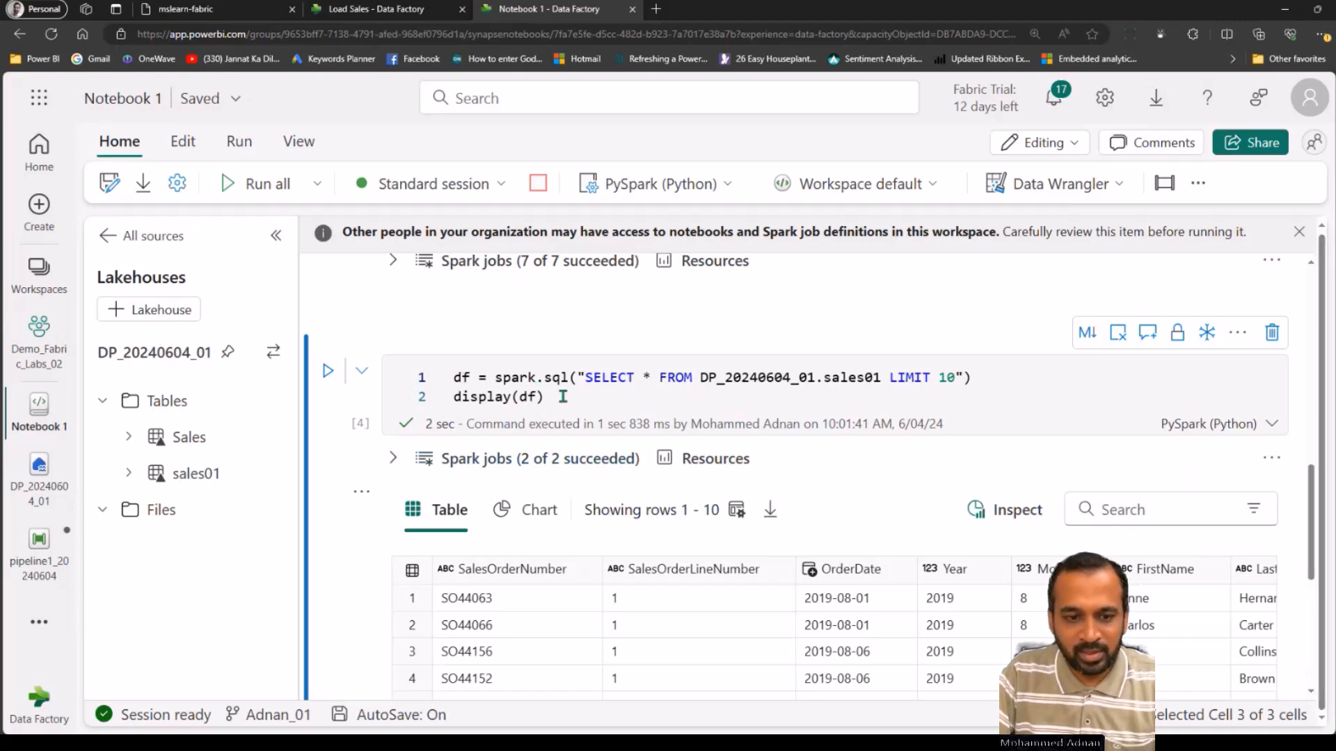
pyautogui.moveTo(1311, 519); pyautogui.dragTo(1309, 323)
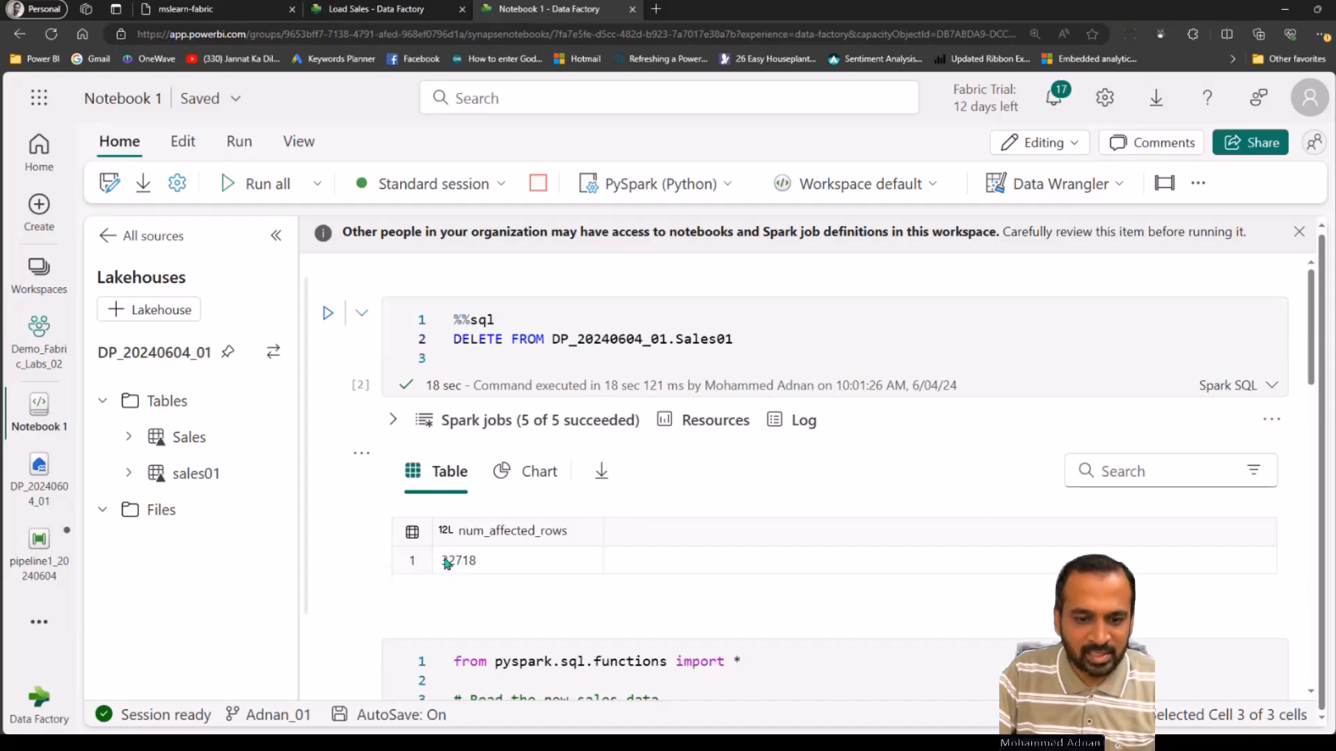
pyautogui.click(482, 559)
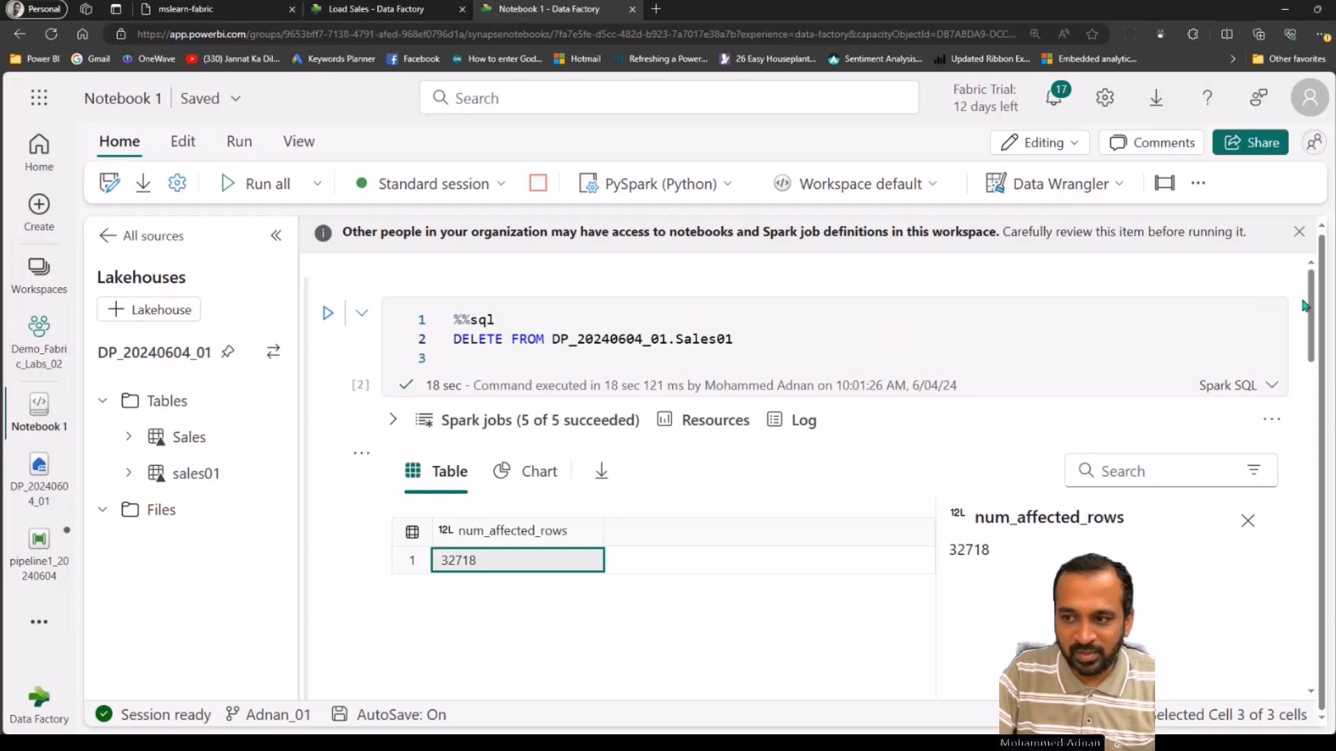
# Add a code cell between the DELETE and load cells that selects and displays sales01 with LIMIT 10.
pyautogui.scroll(-3, 1311, 310)
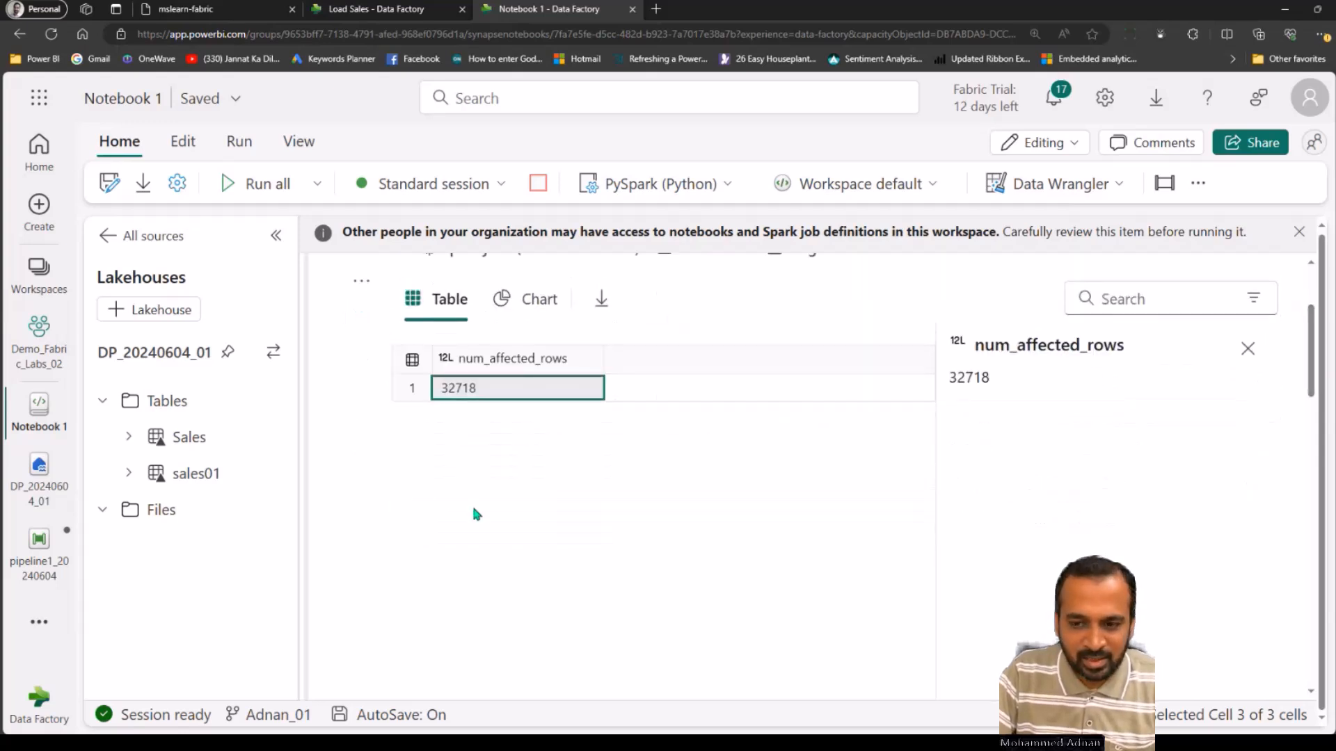
pyautogui.scroll(-5, 1287, 400)
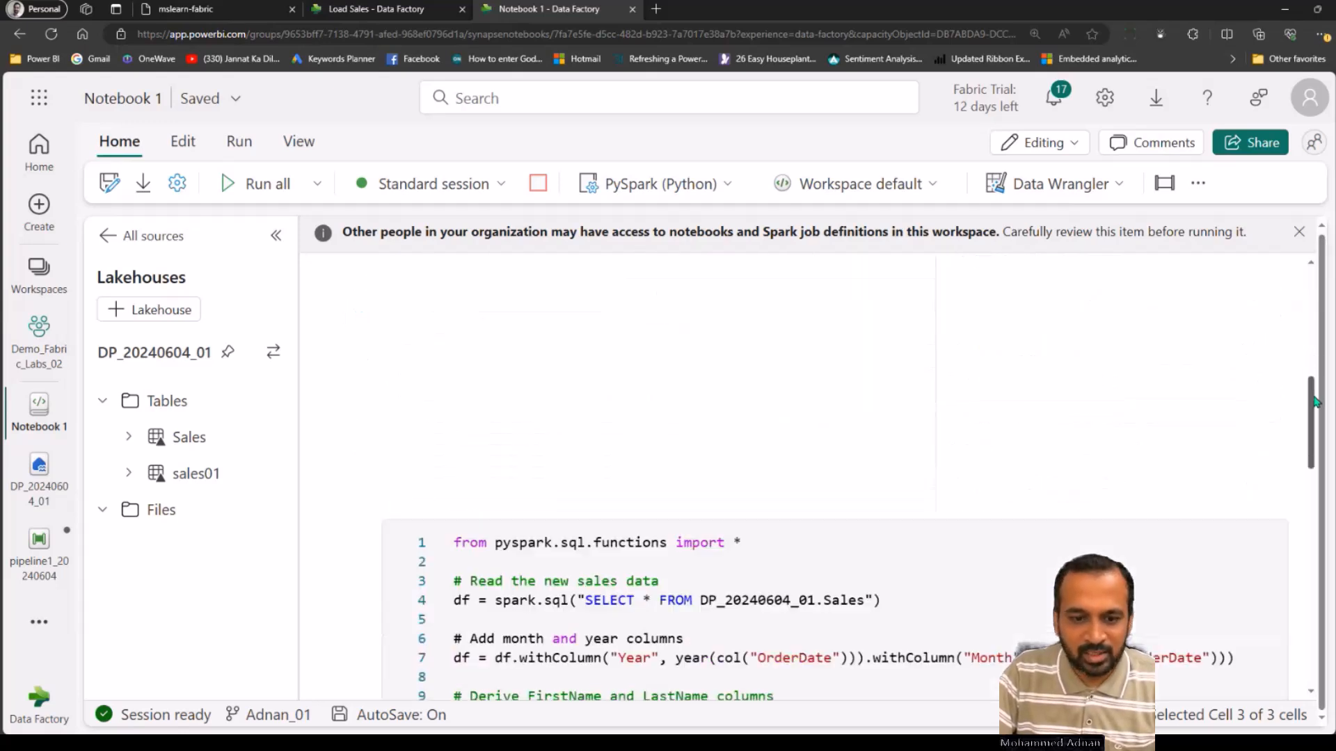
pyautogui.click(426, 501)
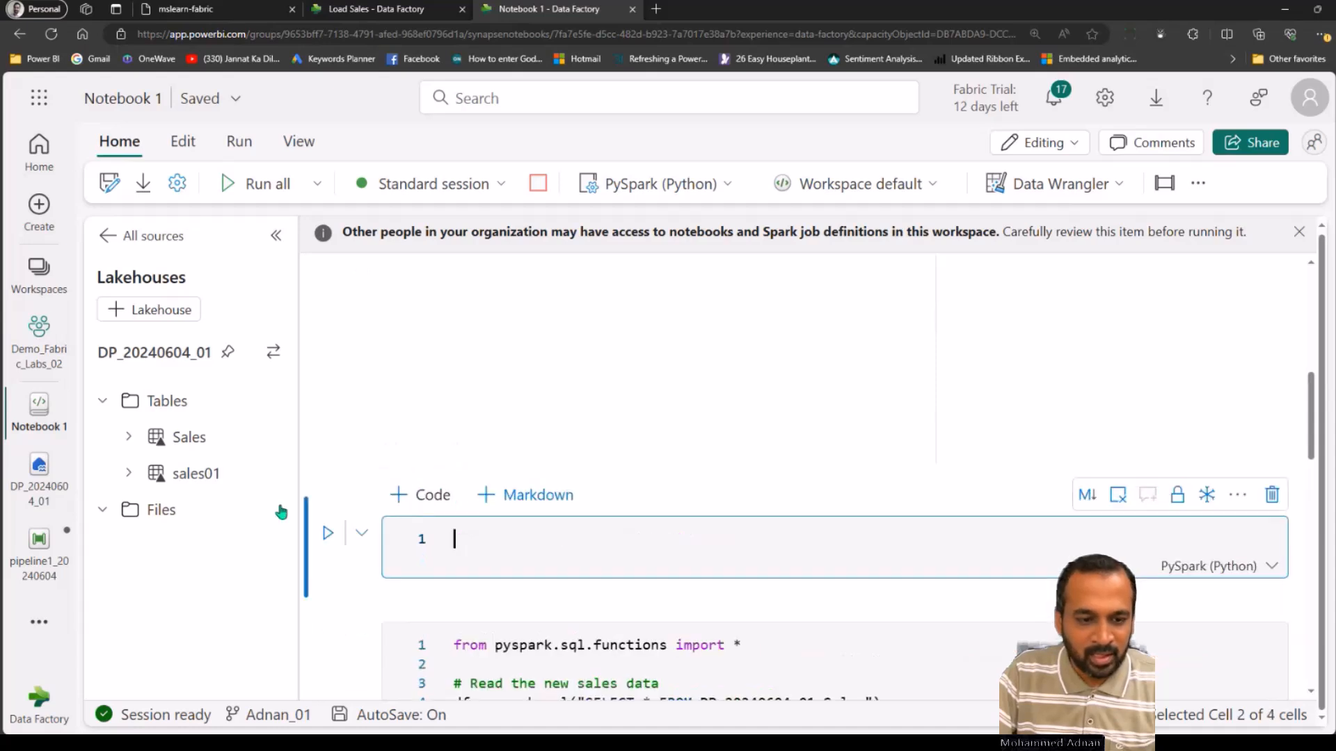
pyautogui.moveTo(208, 477); pyautogui.dragTo(499, 518)
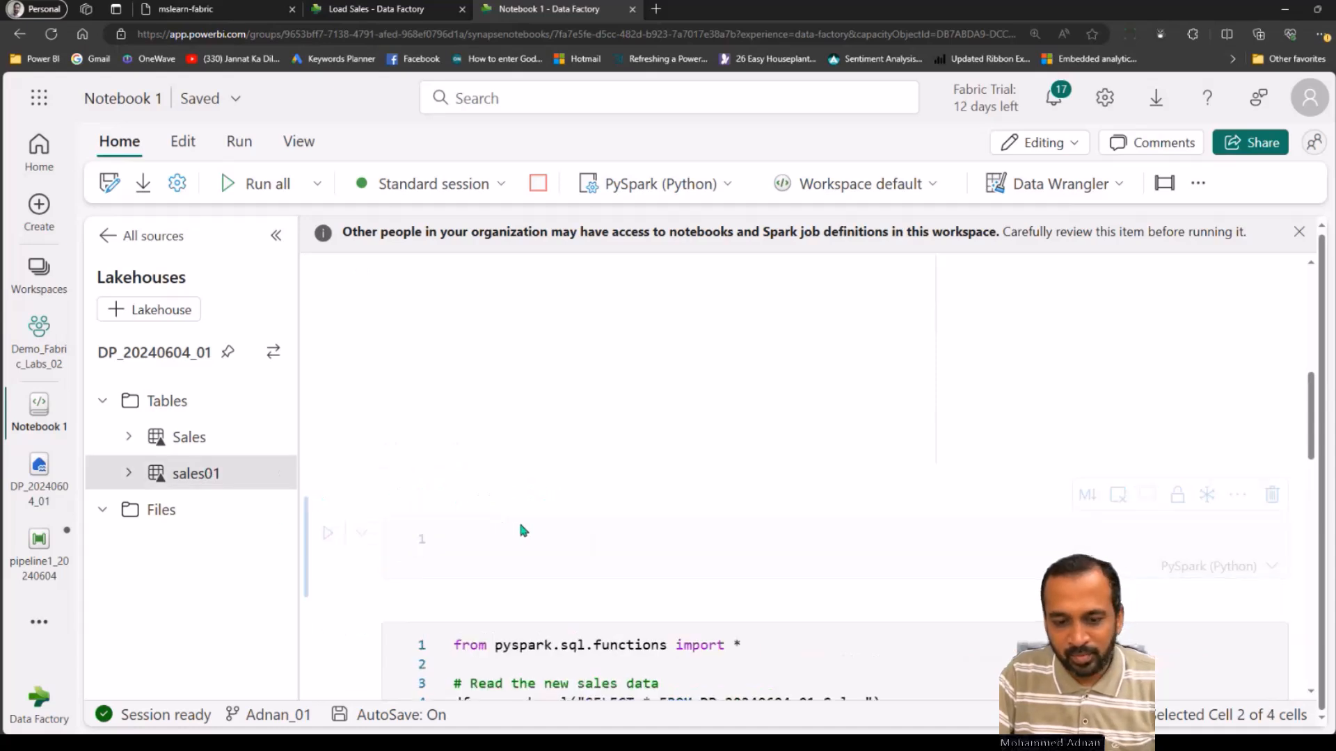
pyautogui.press('BackSpace')
pyautogui.press('Delete')
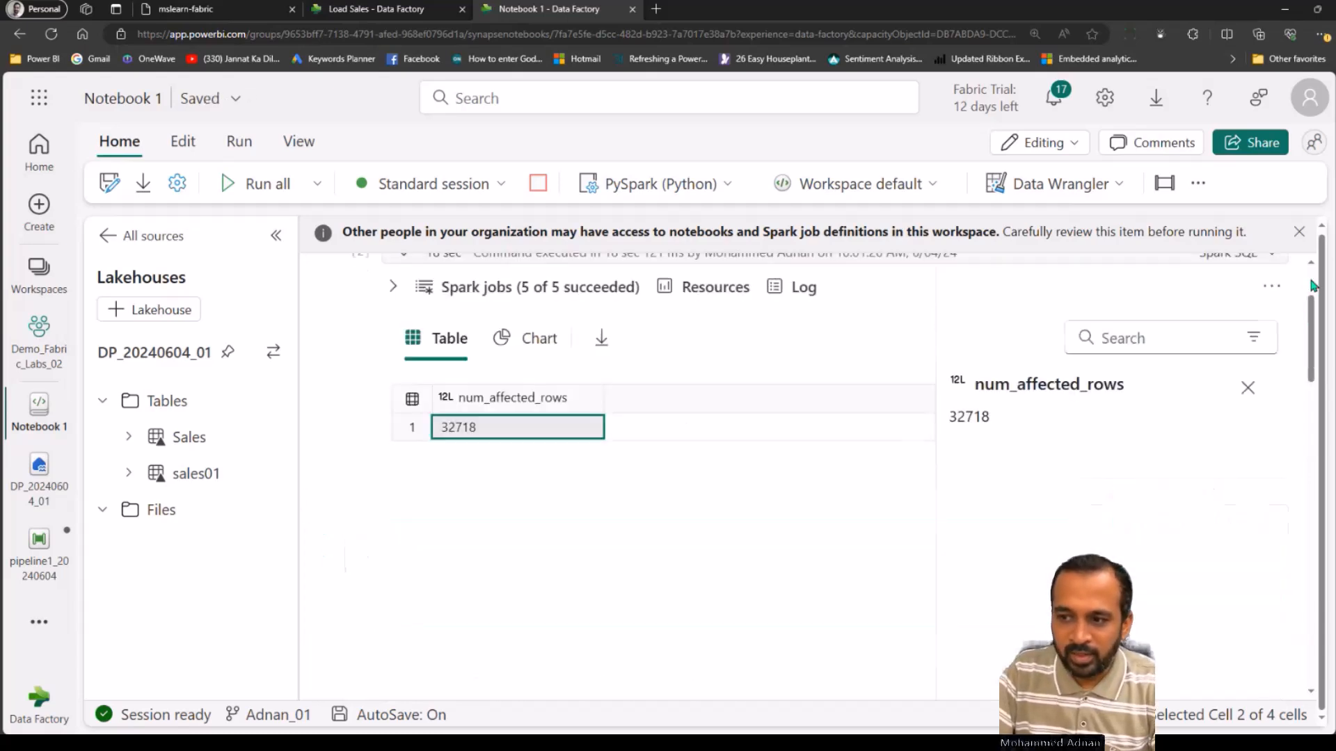
# Rerun the notebook from the DELETE cell through all cells below it.
pyautogui.scroll(5, 1312, 279)
pyautogui.click(361, 318)
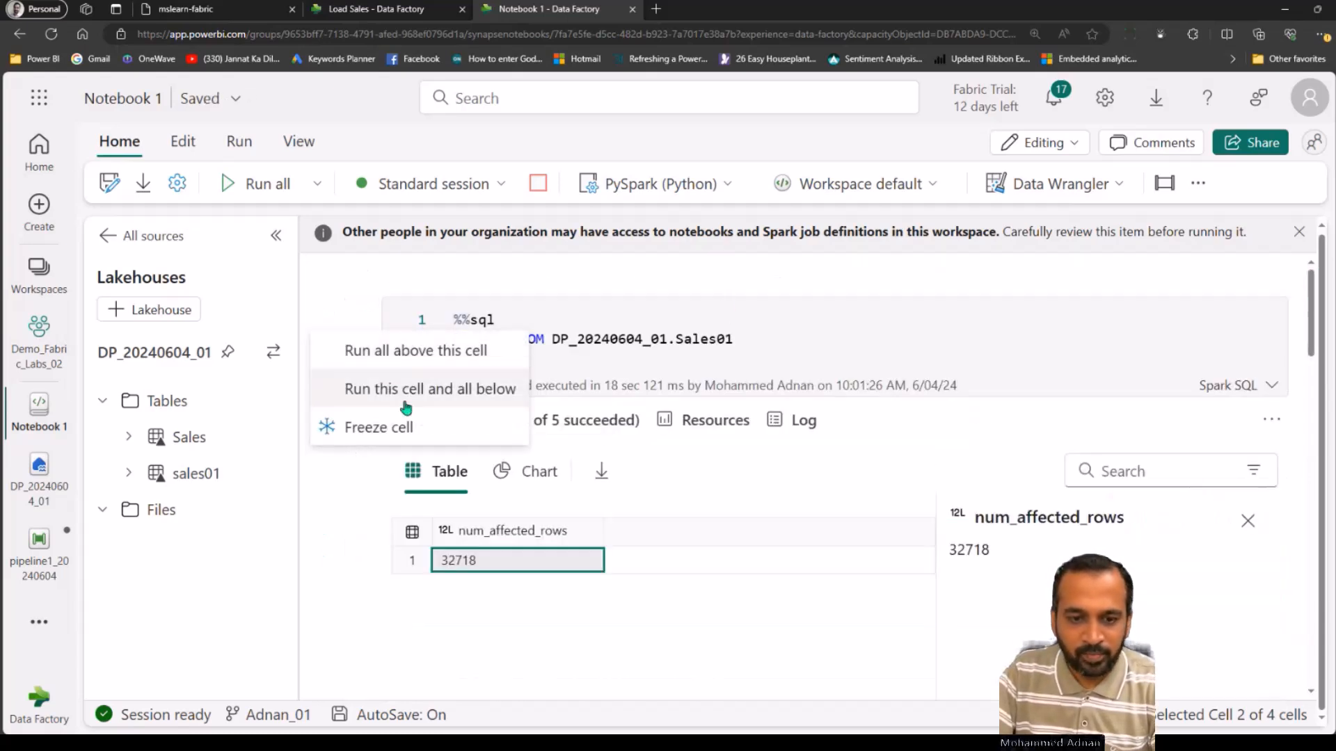
pyautogui.click(407, 390)
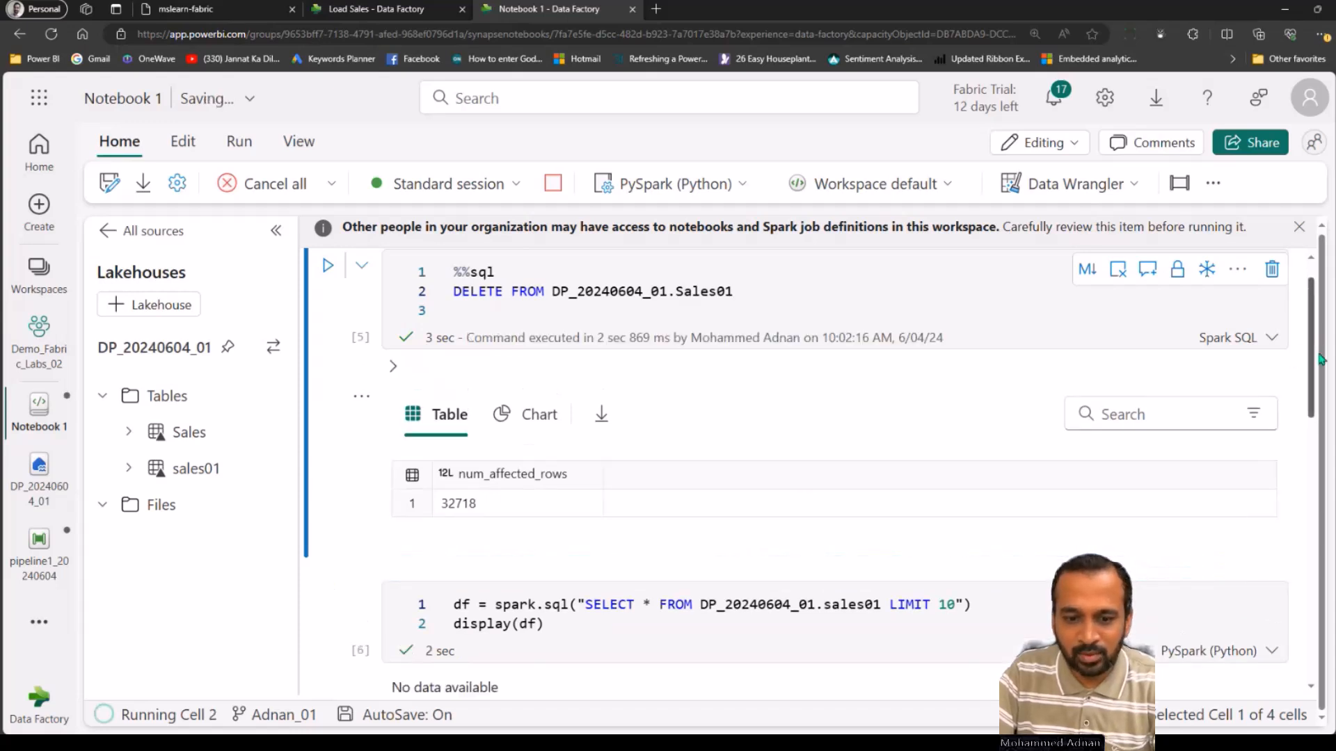
# Compare the sales01 query output right after the DELETE with the output after the data load.
pyautogui.moveTo(1315, 338); pyautogui.dragTo(1315, 387)
pyautogui.moveTo(807, 415); pyautogui.dragTo(956, 415)
pyautogui.moveTo(409, 532); pyautogui.dragTo(489, 533)
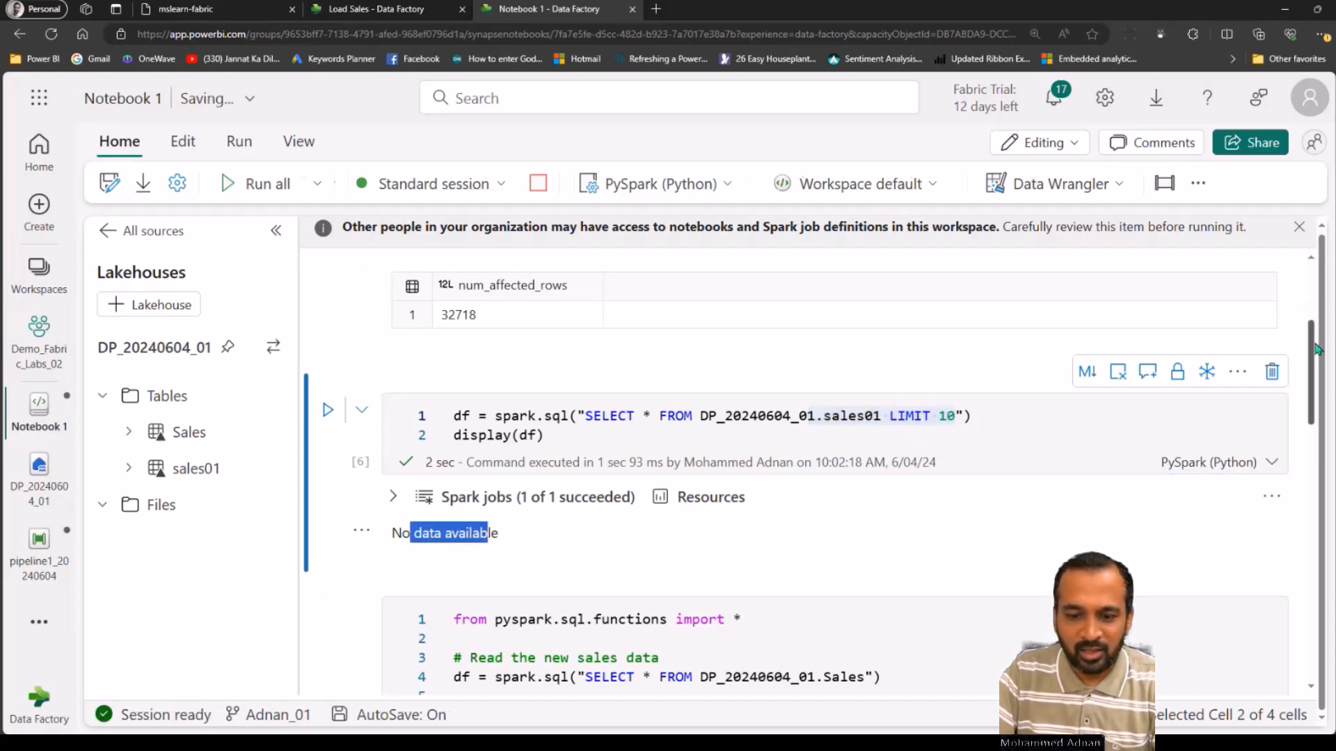
pyautogui.moveTo(1306, 344); pyautogui.dragTo(1322, 442)
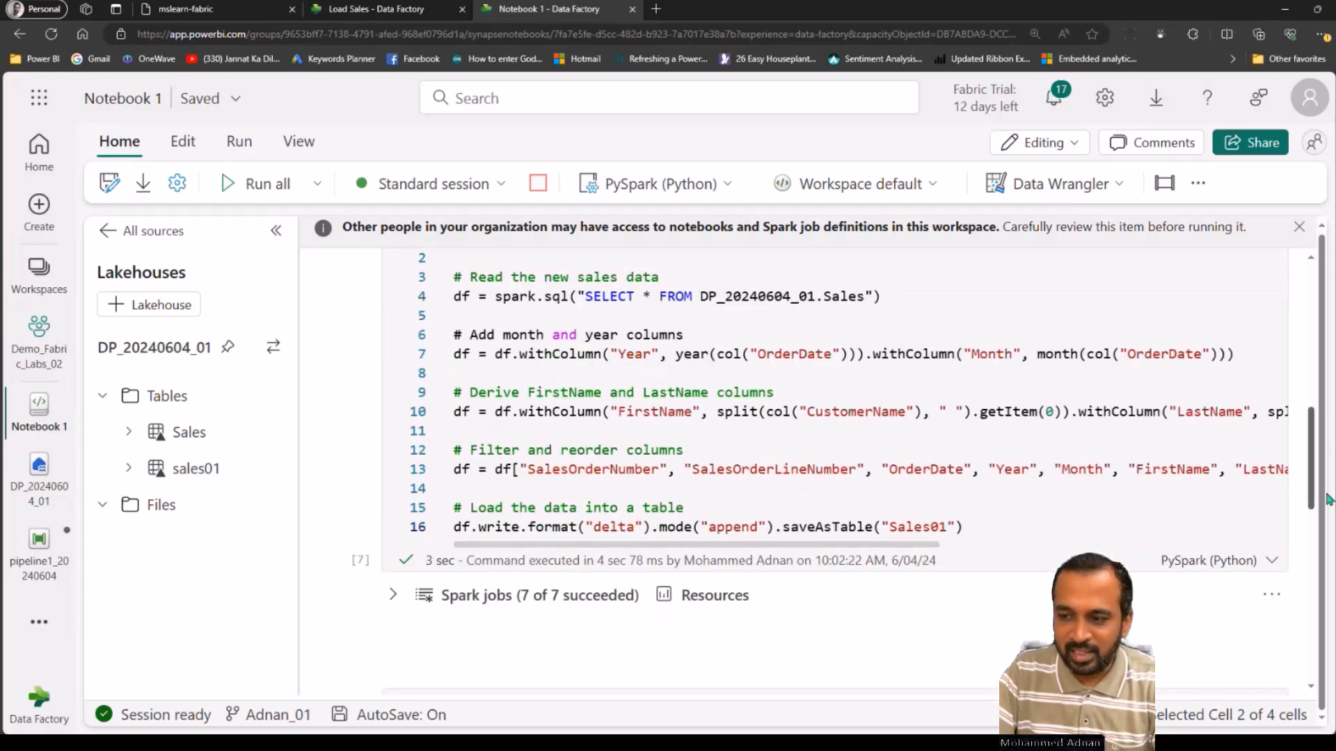
pyautogui.moveTo(1317, 463); pyautogui.dragTo(1320, 578)
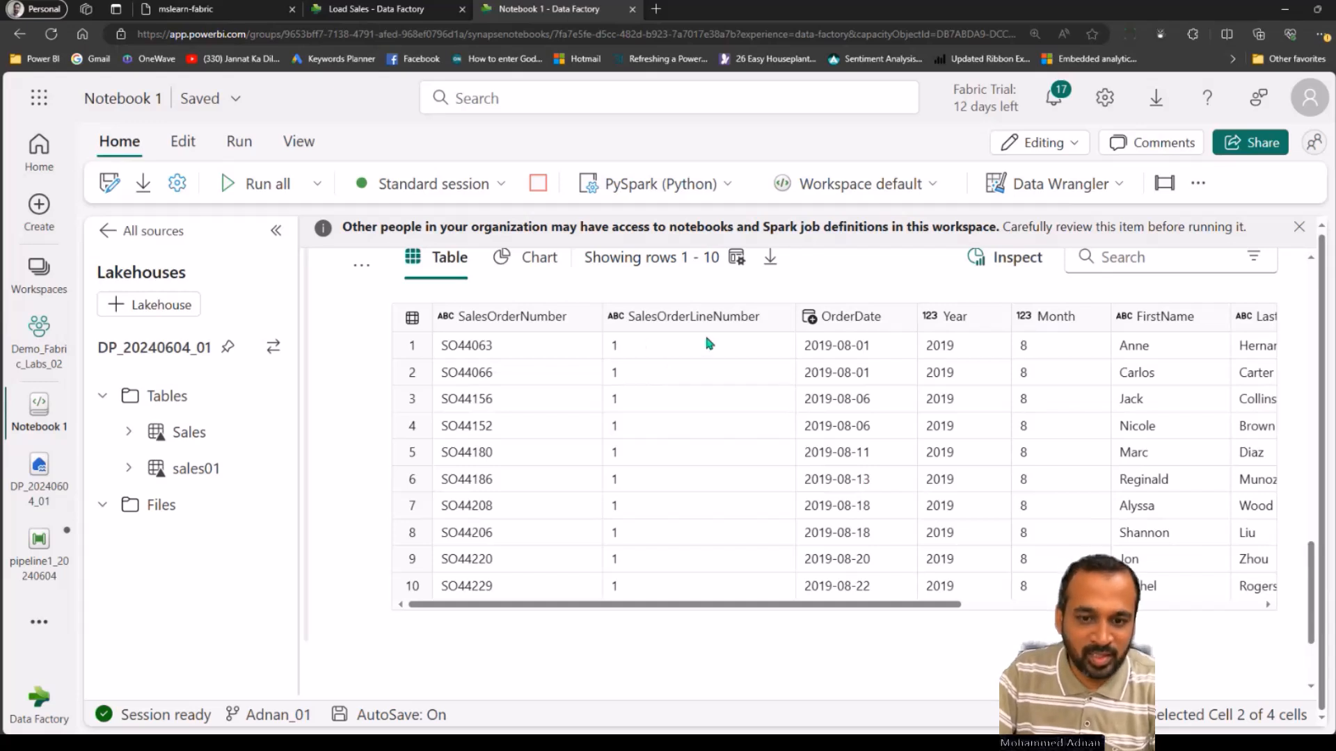